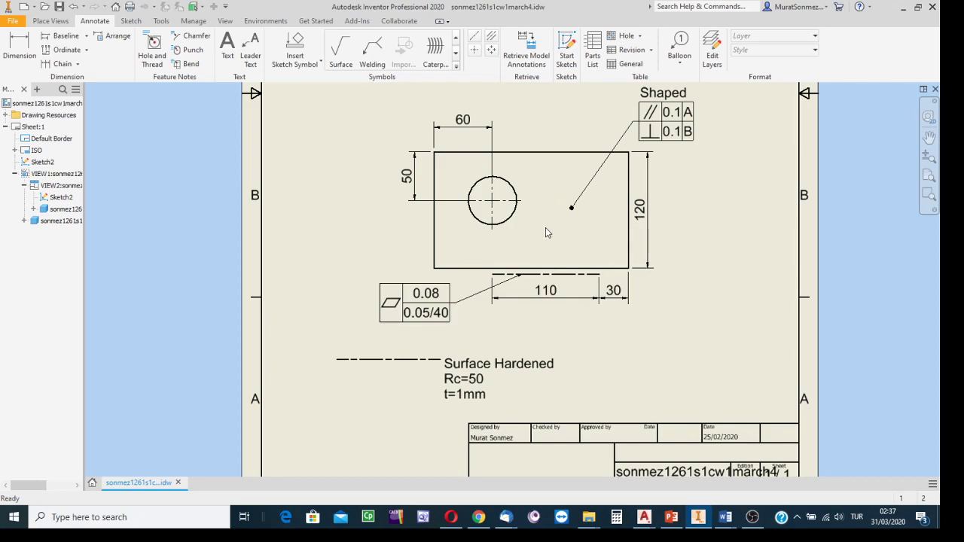
Step: Examine the lower view's flatness tolerance, the chain line with its 110 and 30 dimensions, and the Surface Hardened note
scroll(545, 227, down, 3)
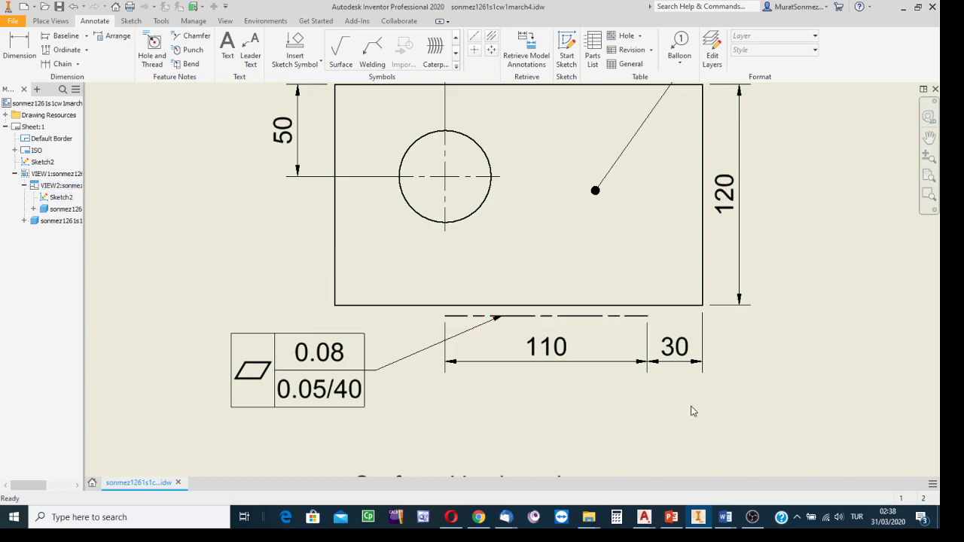
scroll(692, 409, up, 2)
scroll(587, 392, down, 4)
middle_drag(568, 394, 577, 295)
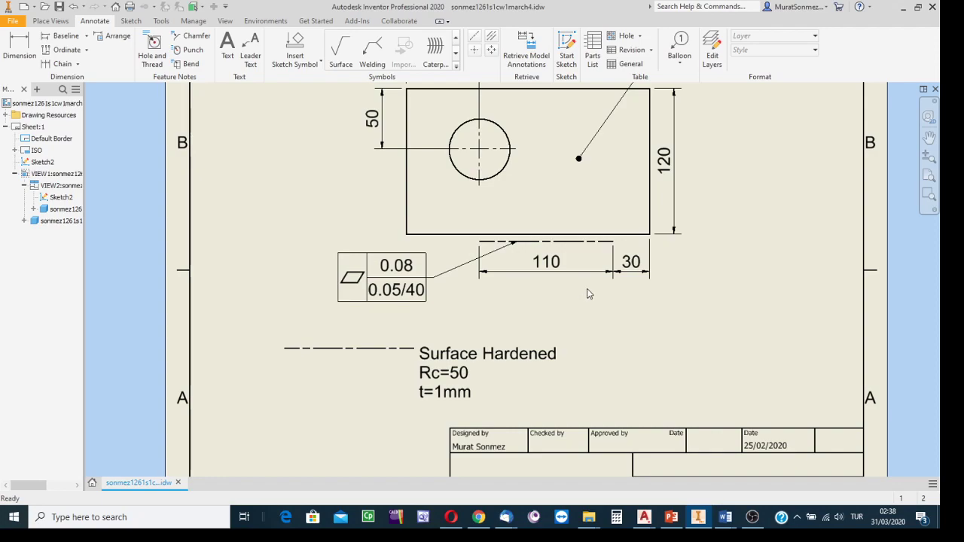
scroll(644, 291, down, 4)
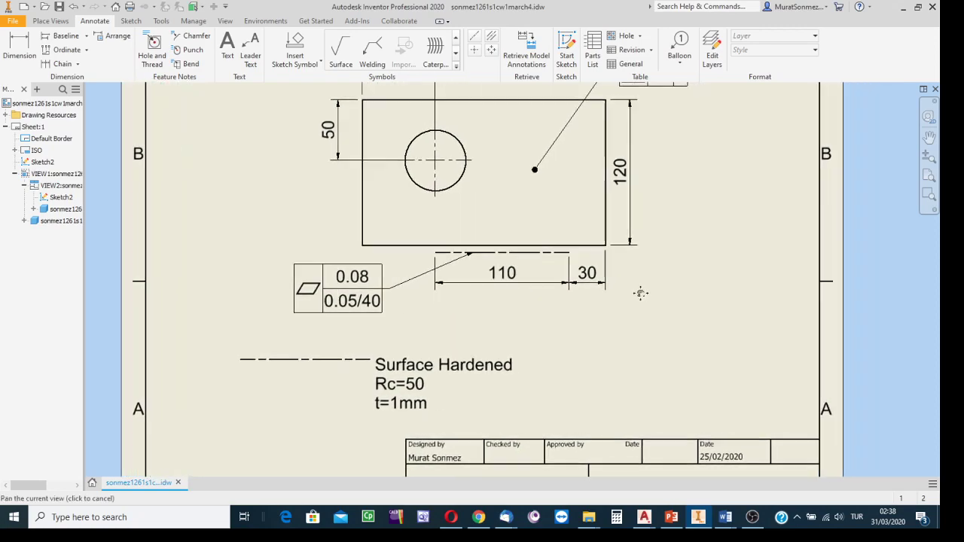
scroll(654, 366, down, 3)
mouse_move(654, 366)
middle_down()
mouse_move(590, 324)
mouse_move(539, 324)
middle_up()
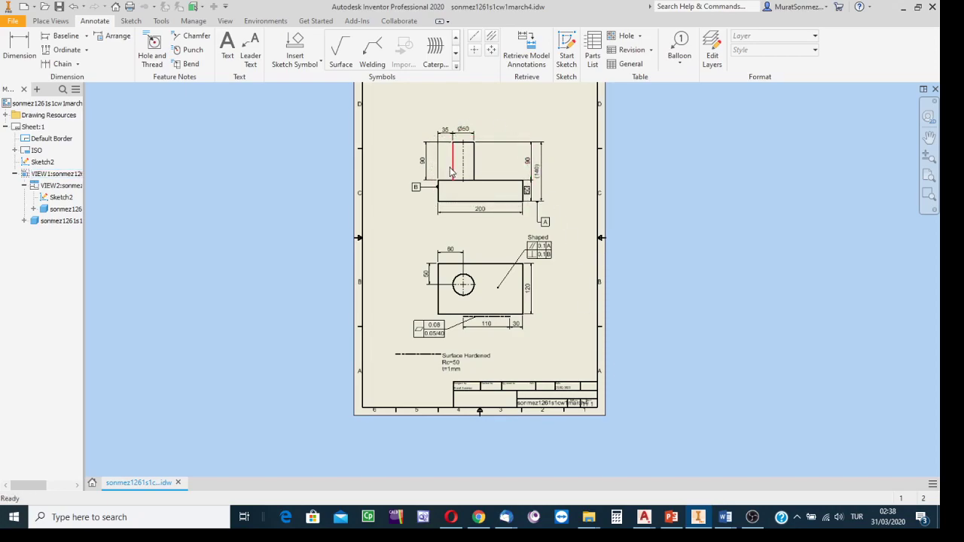
scroll(523, 332, up, 5)
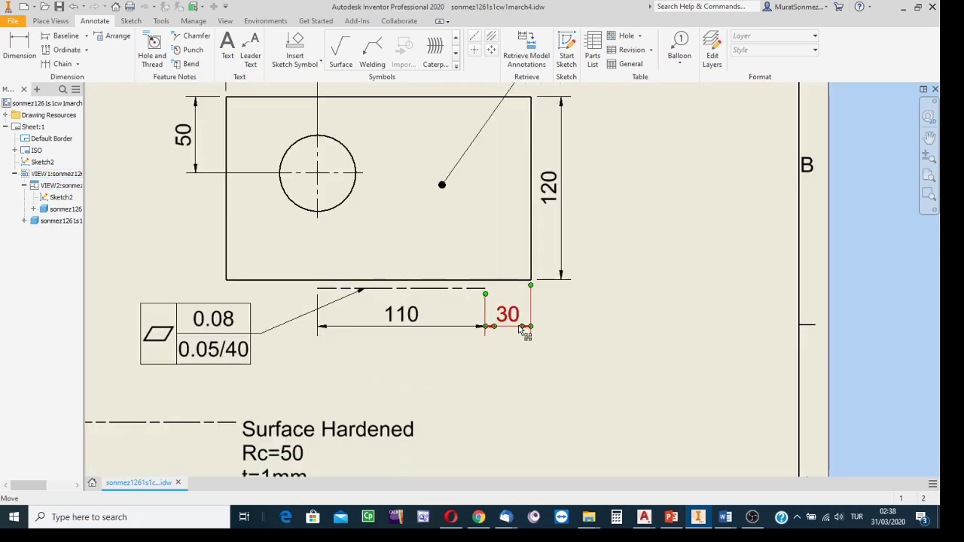
middle_drag(538, 338, 627, 343)
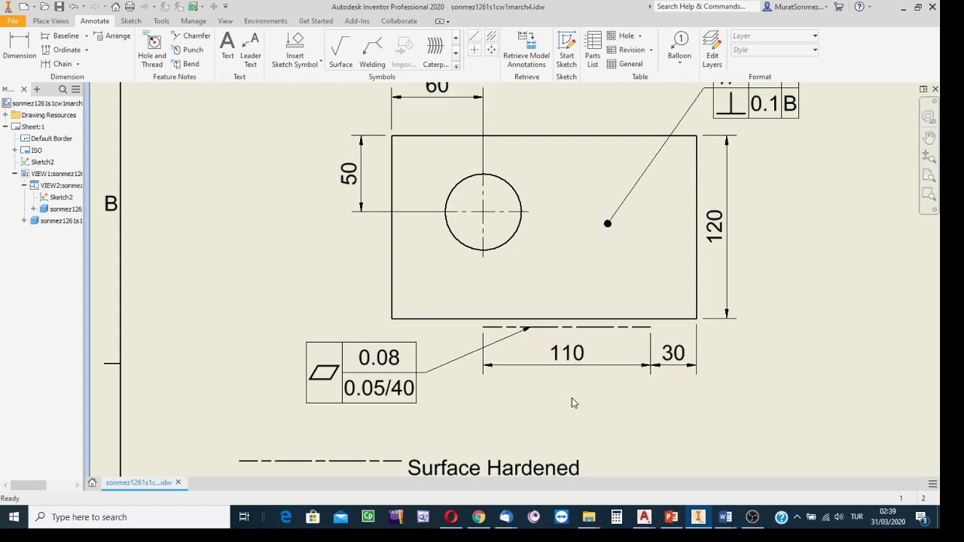
mouse_move(585, 389)
middle_down()
mouse_move(579, 336)
mouse_move(535, 340)
middle_up()
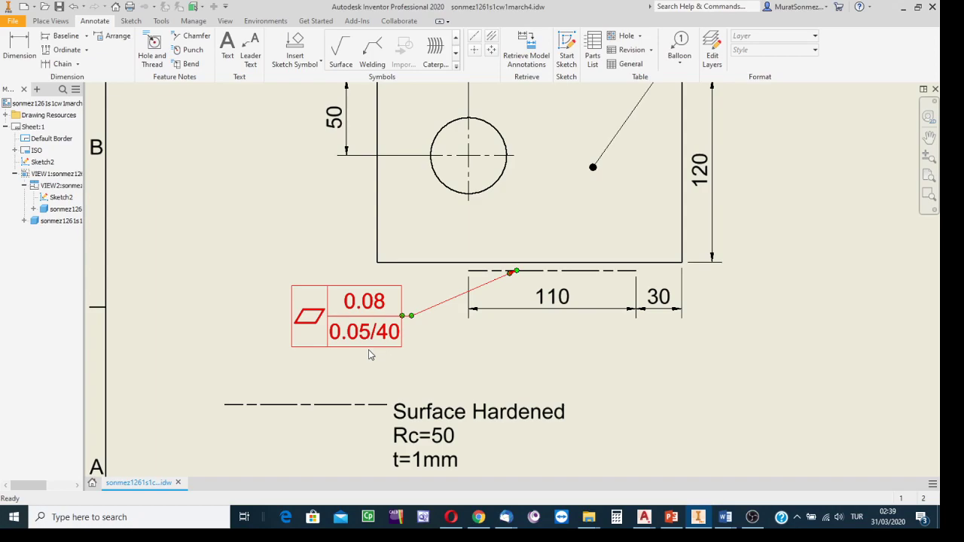
click(456, 314)
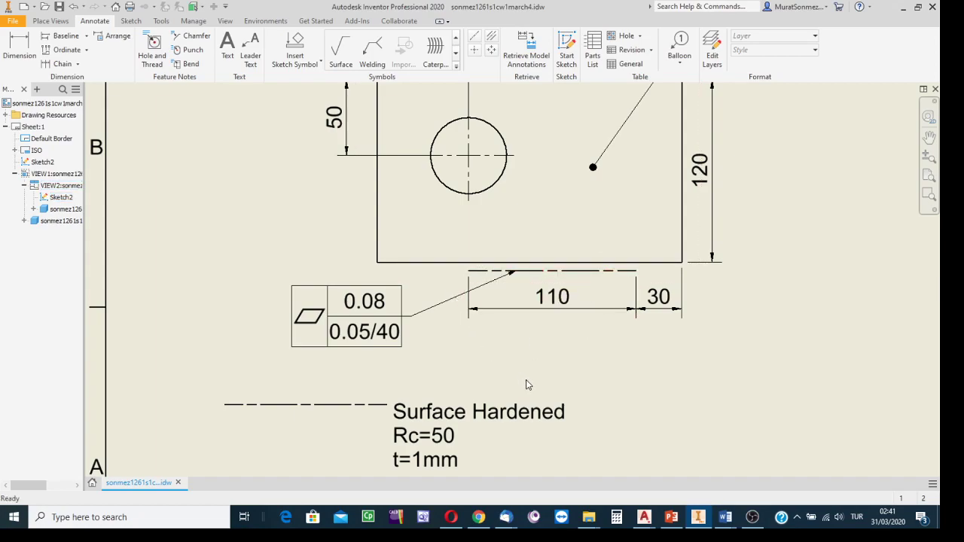
Step: Move the flatness tolerance's leader arrowhead off the chain line to an empty spot beside the tolerance frame
mouse_move(527, 385)
middle_down()
mouse_move(486, 331)
mouse_move(492, 316)
middle_up()
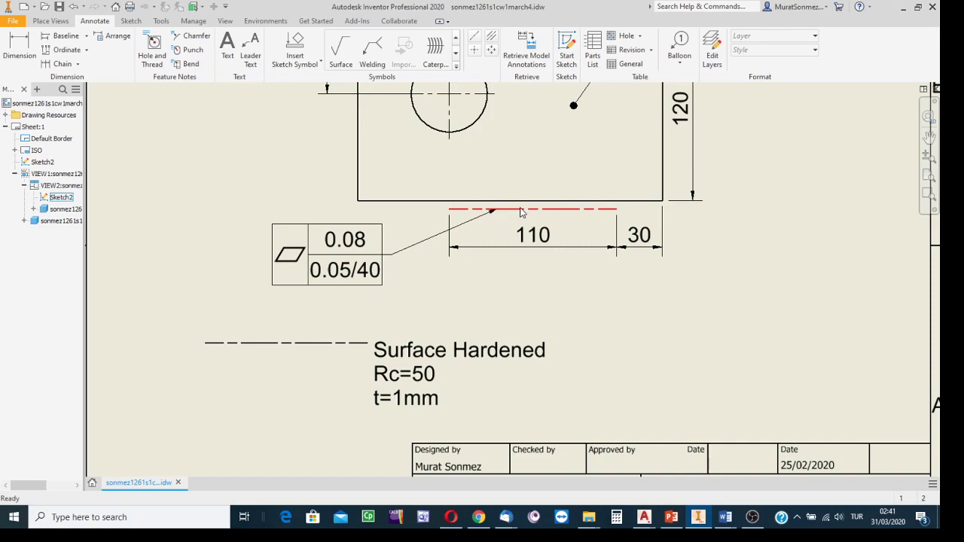
drag(498, 211, 409, 219)
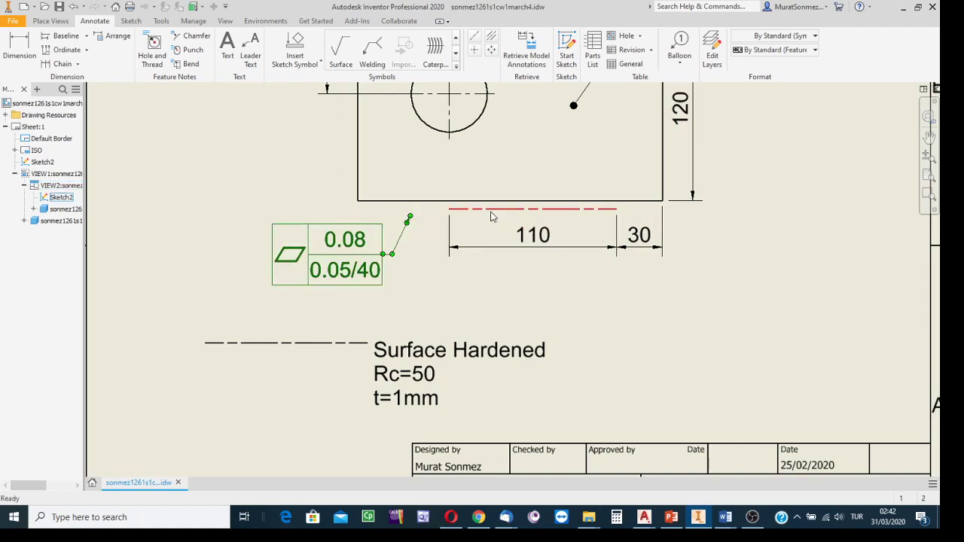
click(443, 289)
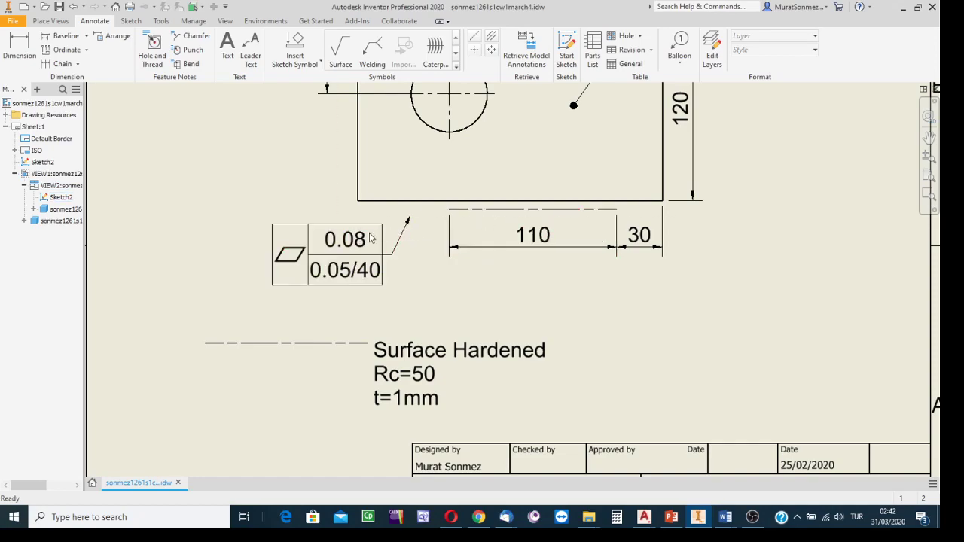
Step: Delete the chain-line sketch below the plate and the one beside the Surface Hardened note
click(508, 215)
key(Delete)
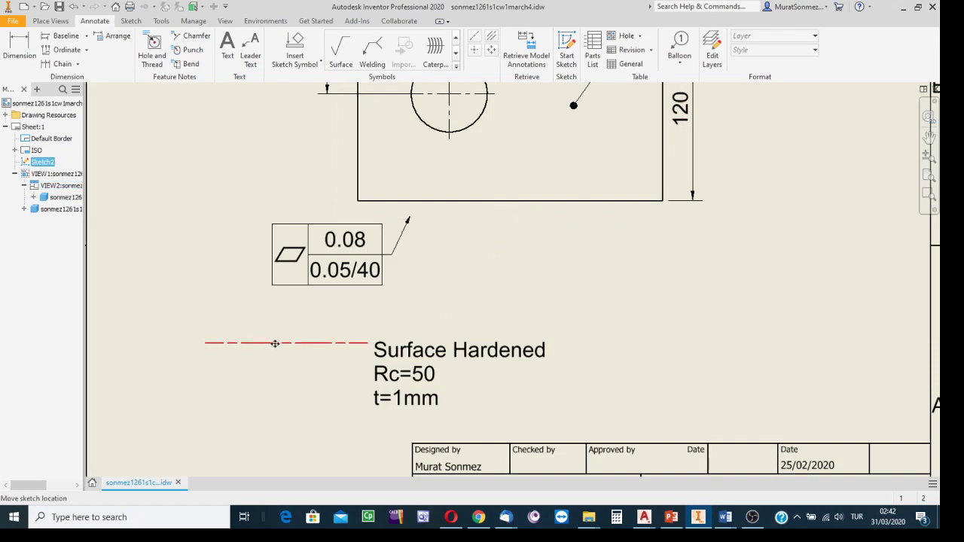
key(Delete)
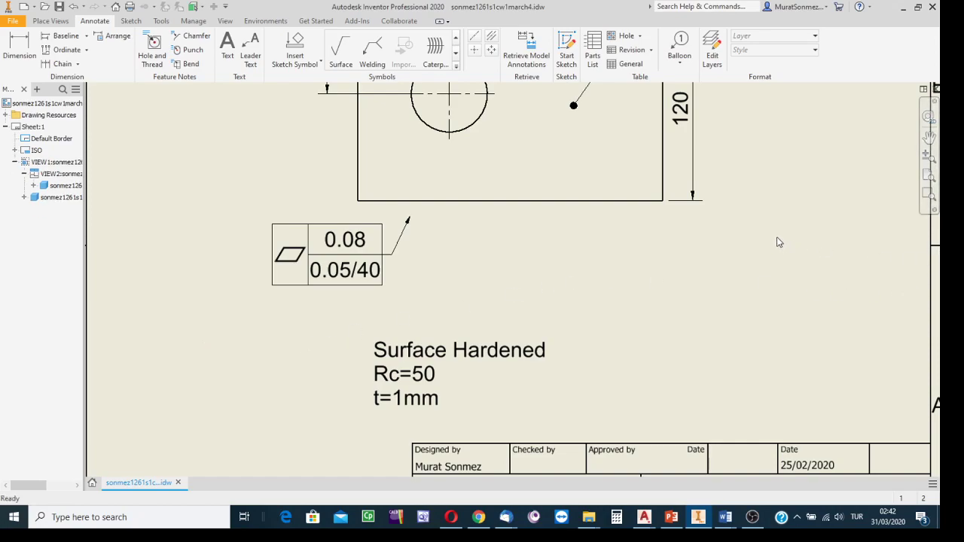
Step: Start a sketch on the lower view and project the geometry of the plate and its hole into it
scroll(784, 263, down, 4)
middle_drag(771, 275, 540, 349)
scroll(542, 354, up, 3)
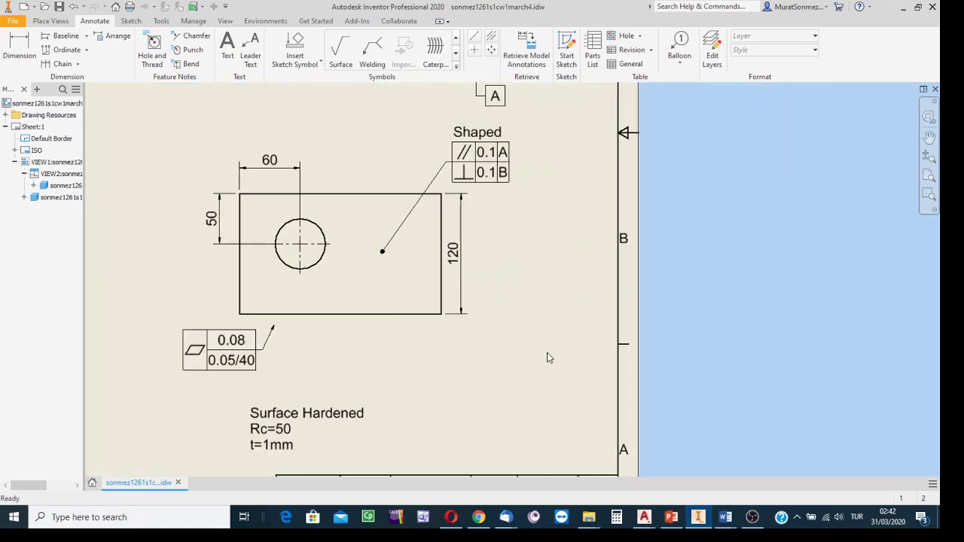
middle_drag(610, 312, 665, 282)
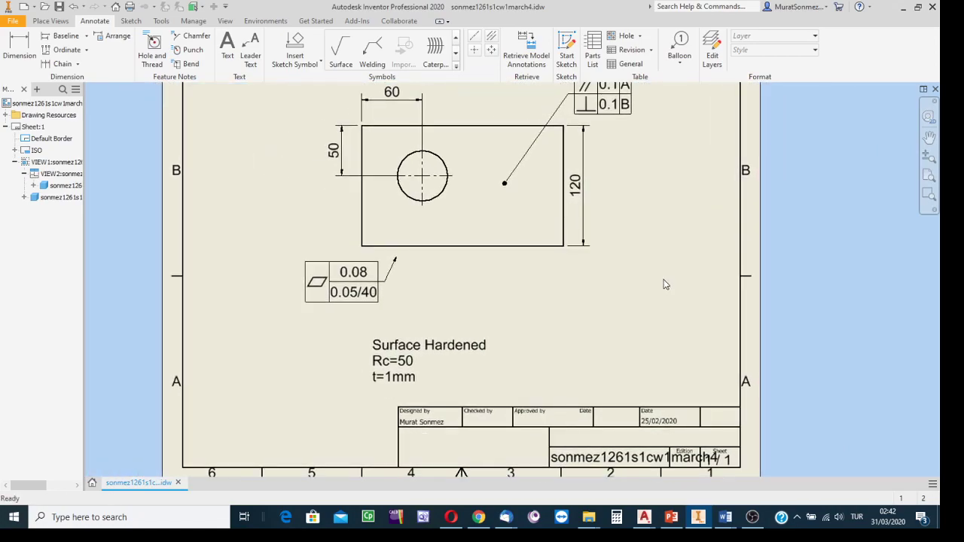
click(536, 255)
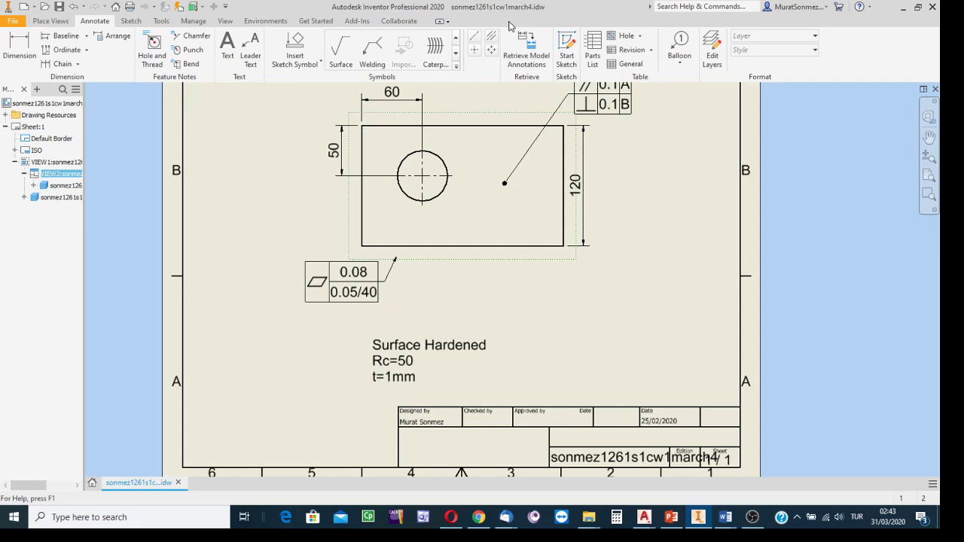
click(567, 49)
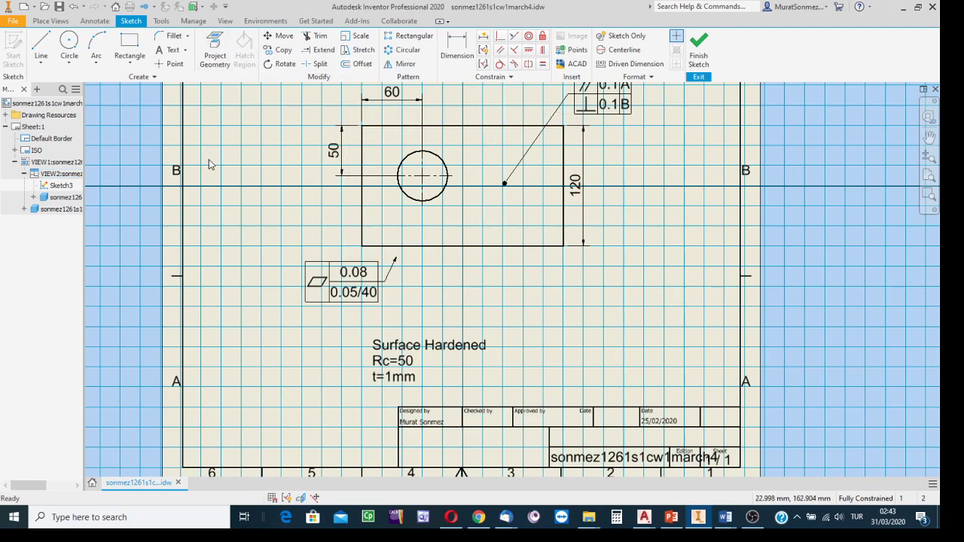
click(215, 49)
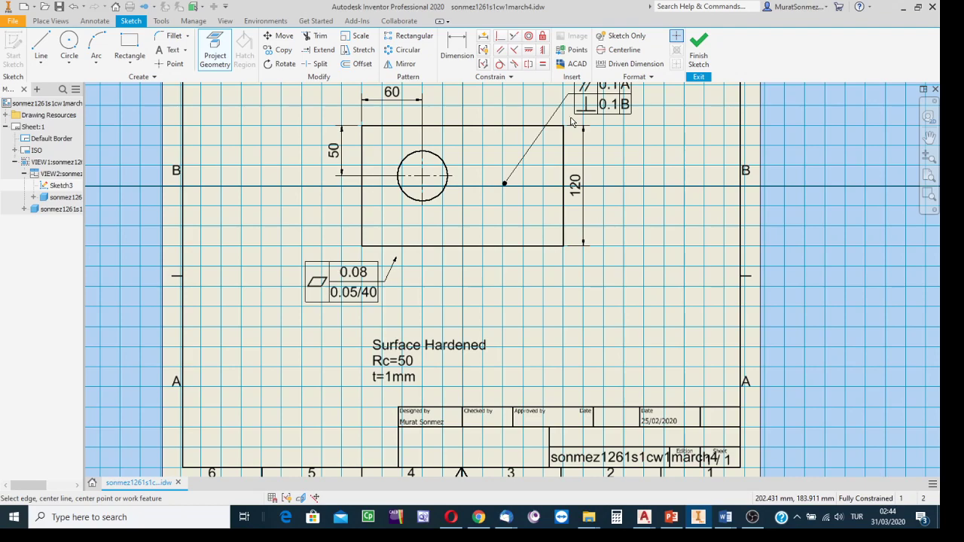
mouse_move(571, 116)
mouse_down()
mouse_move(501, 180)
mouse_move(358, 256)
mouse_up()
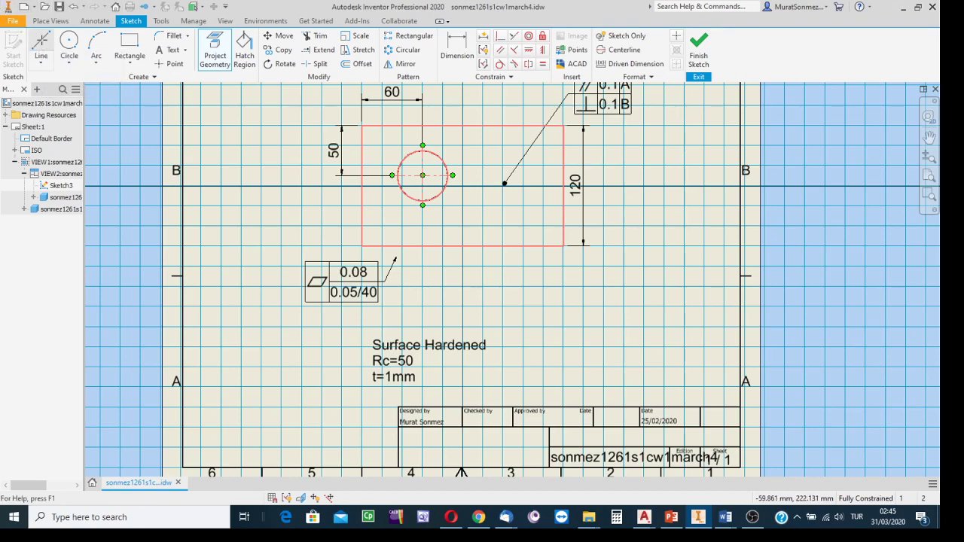
Step: Sketch a slanted line about 121 mm long just below the plate's lower edge
click(42, 45)
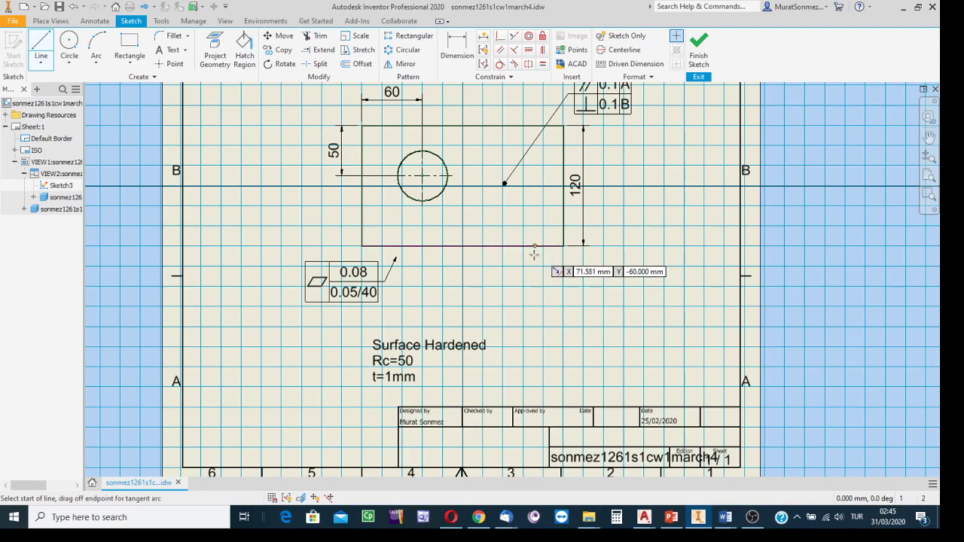
scroll(541, 258, down, 3)
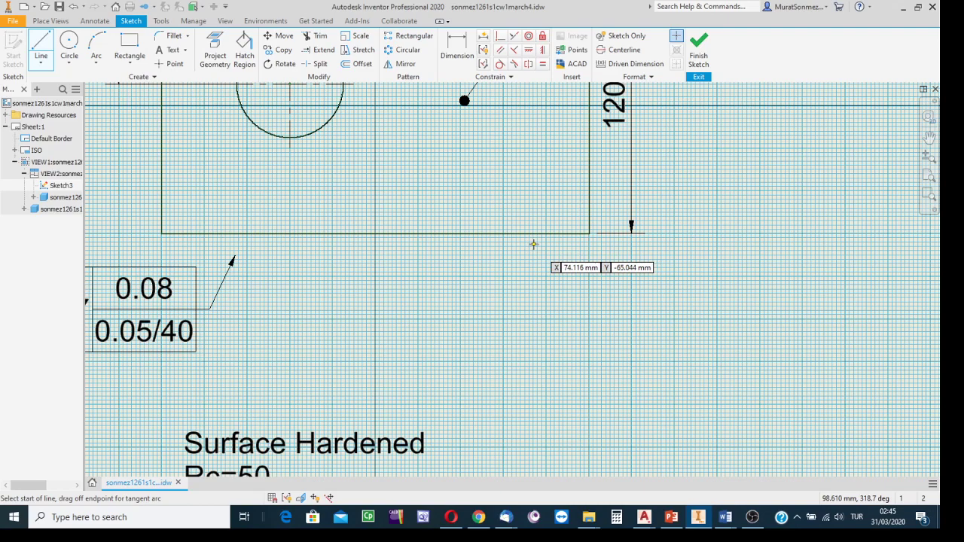
click(534, 245)
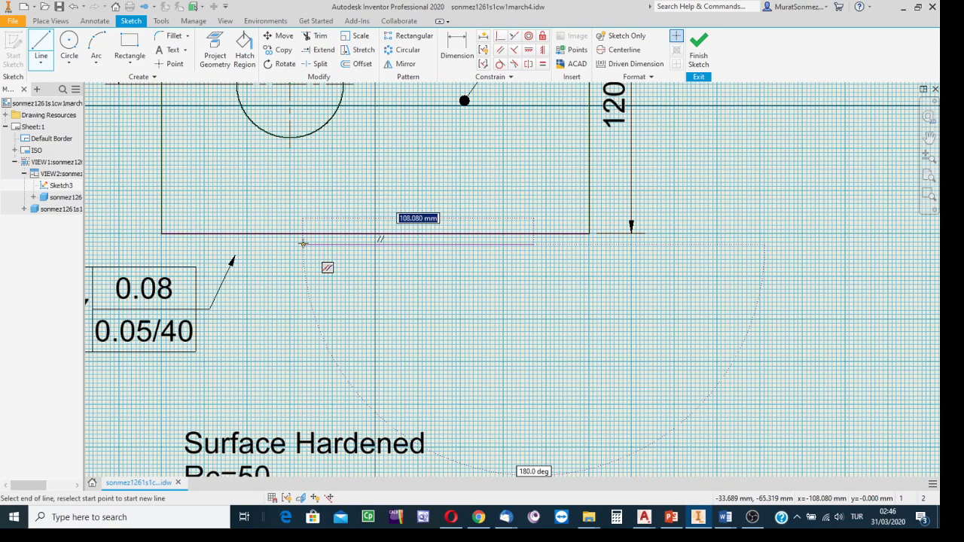
click(278, 279)
key(Escape)
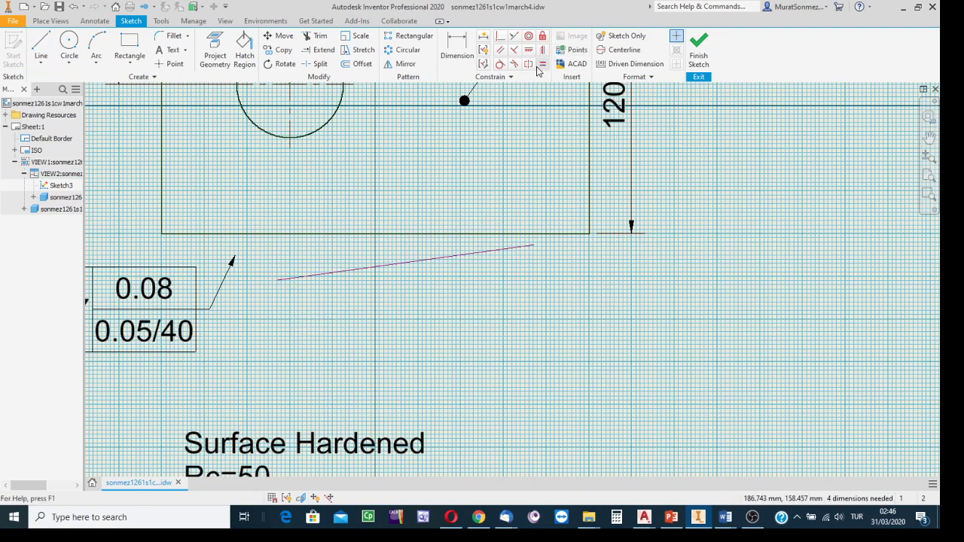
Step: Constrain the sketched line parallel to the plate's lower edge
click(500, 51)
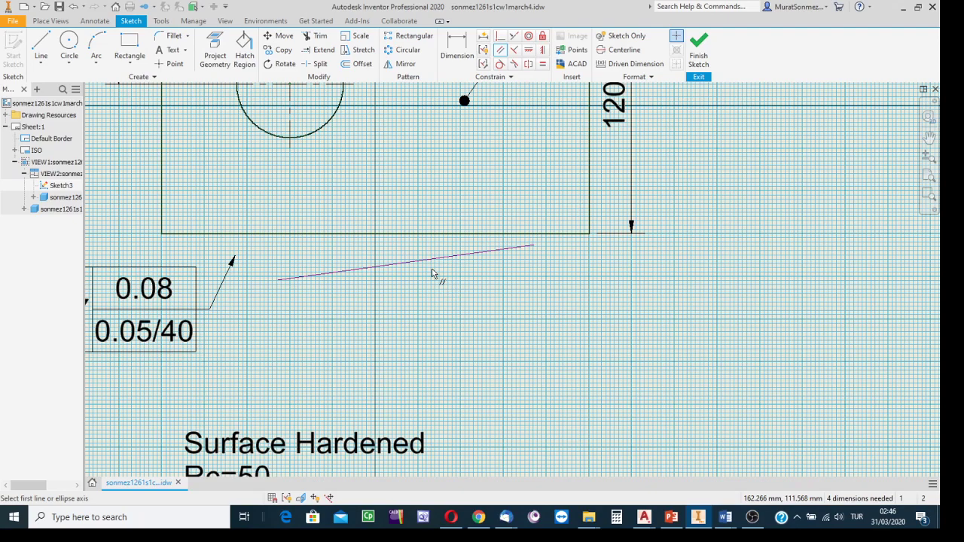
click(413, 235)
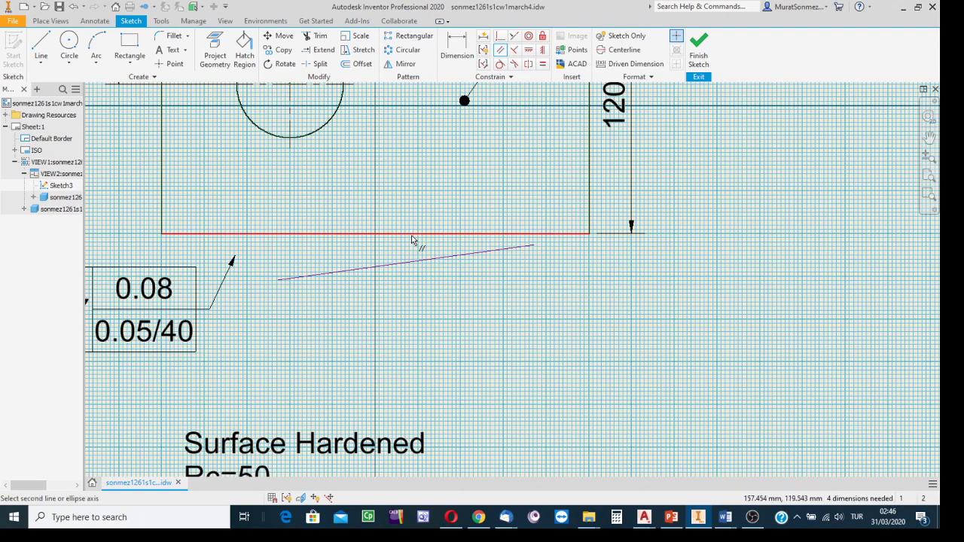
click(382, 266)
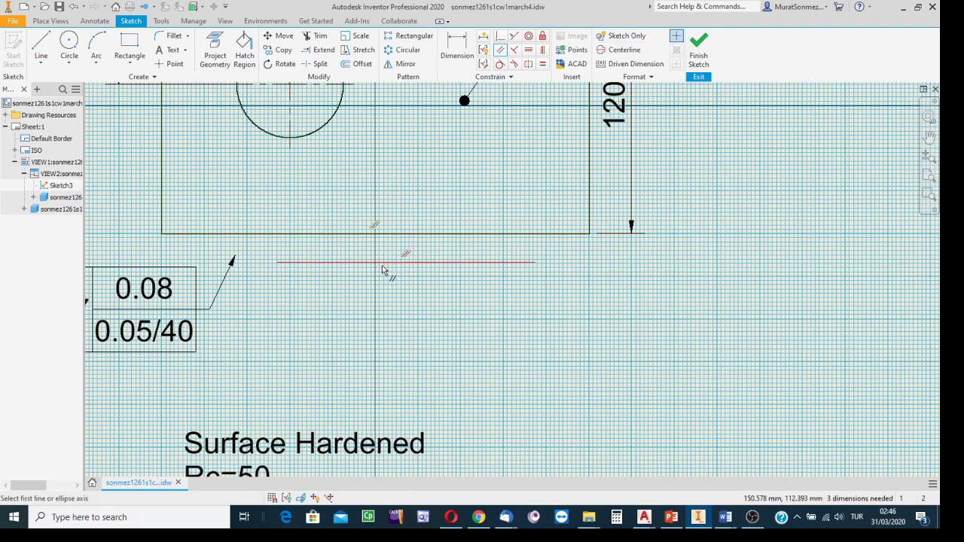
Step: Dimension the gap between the plate's lower edge and the sketched line as 3 mm
click(459, 43)
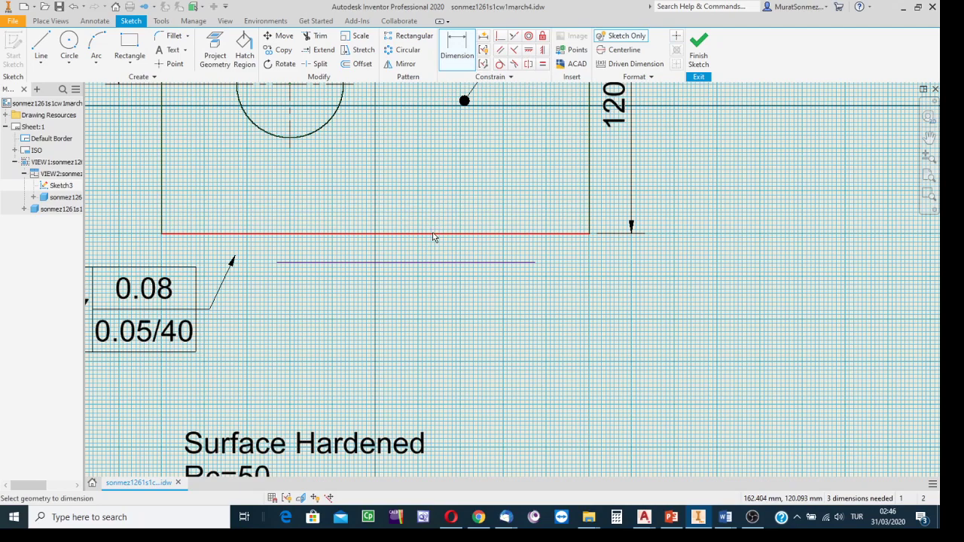
click(434, 235)
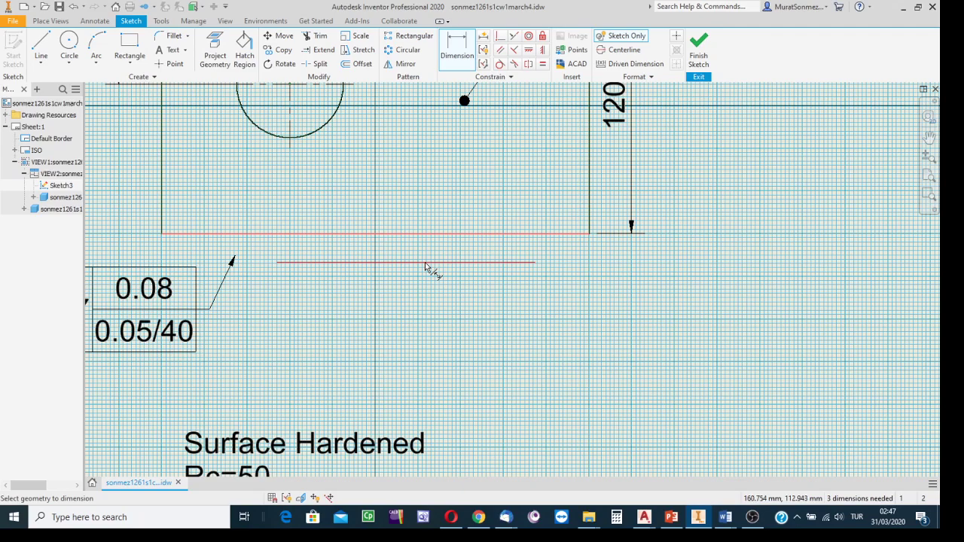
click(426, 263)
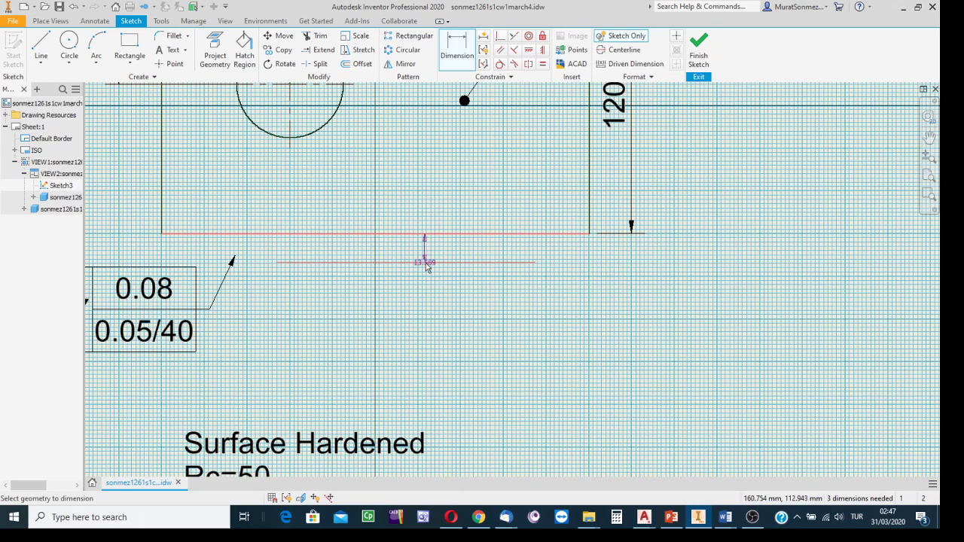
click(437, 254)
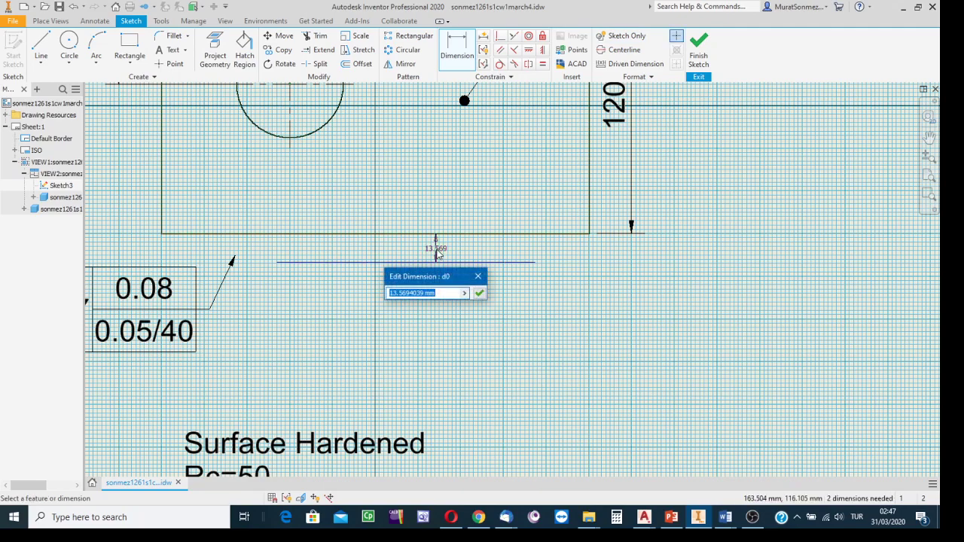
text(3)
key(Return)
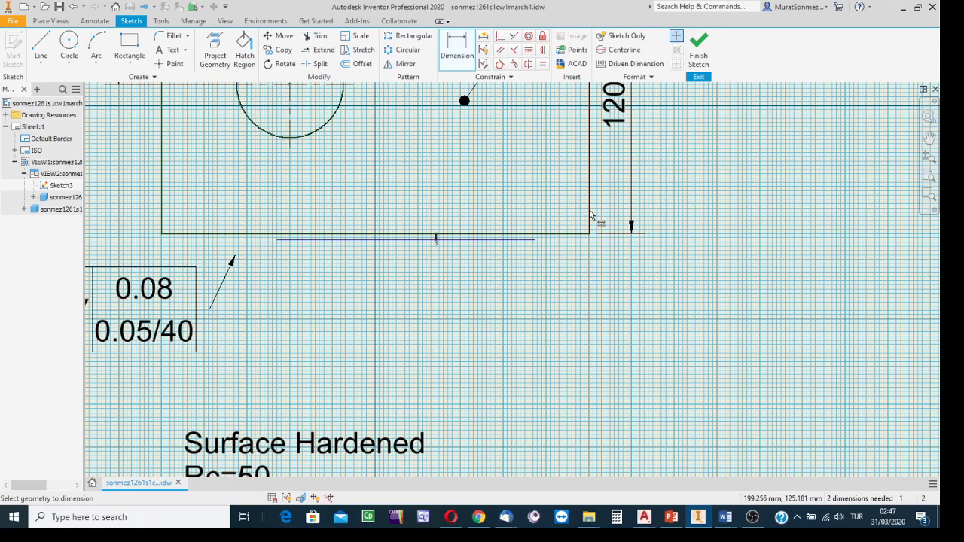
Step: Dimension the horizontal distance from the line's right endpoint to the plate's right edge as 30 mm
click(536, 241)
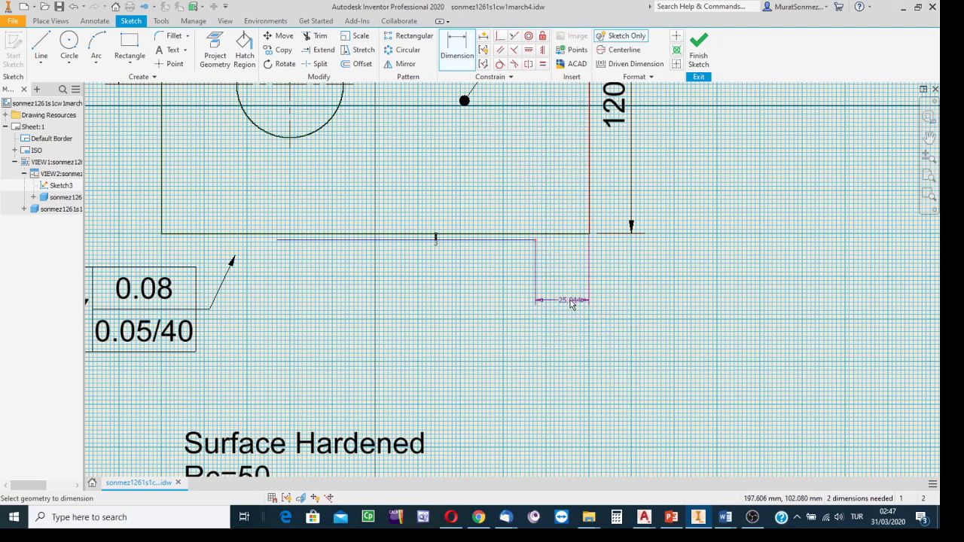
click(568, 299)
text(30)
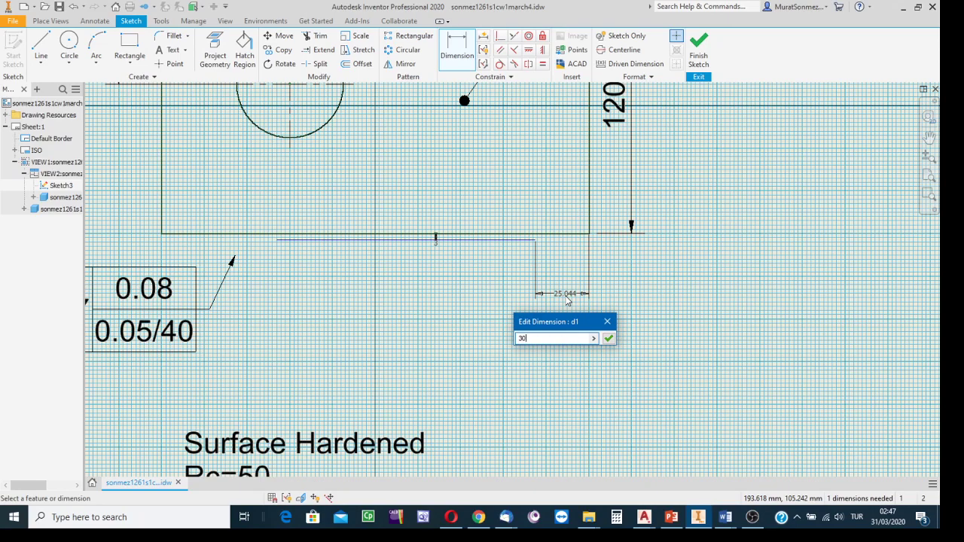
key(Return)
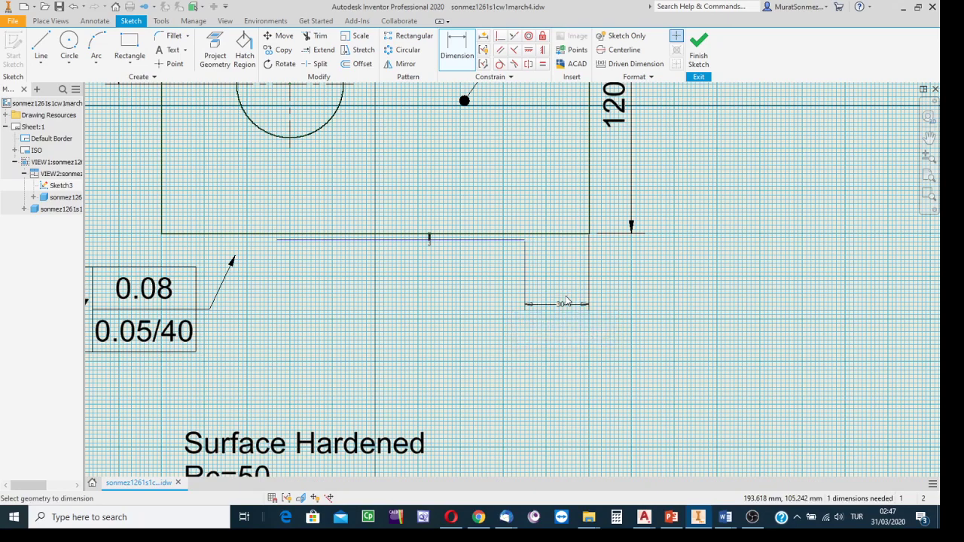
Step: Dimension the sketched line's length as 120 mm and finish the view sketch
click(356, 245)
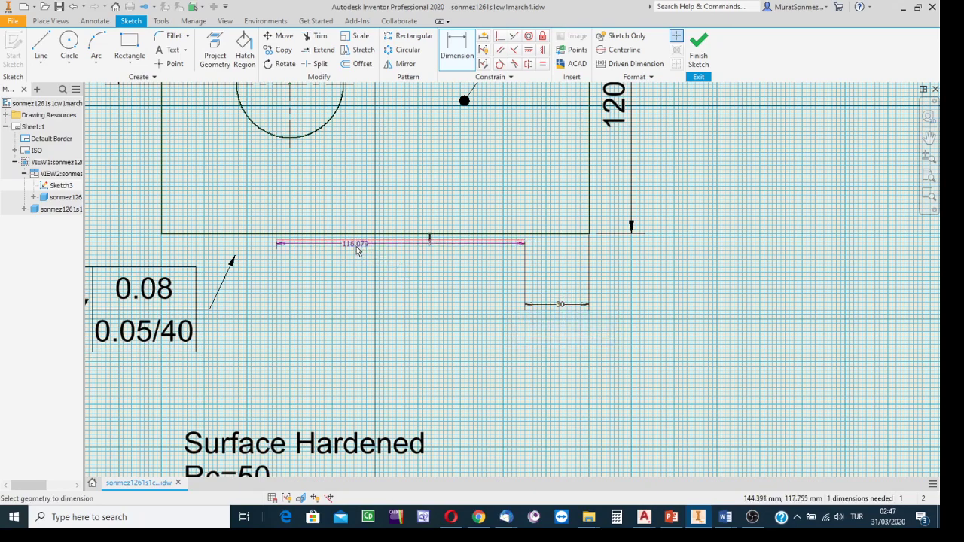
click(358, 298)
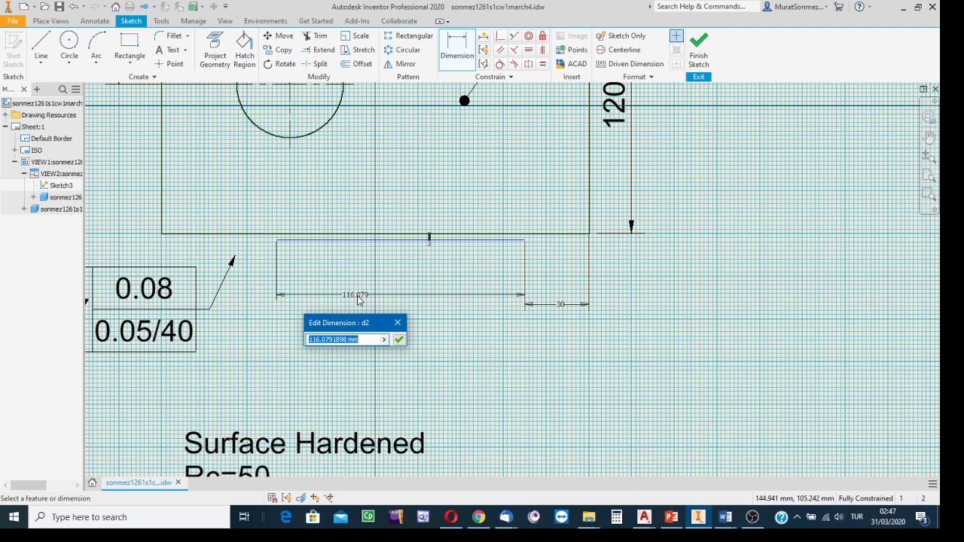
text(120)
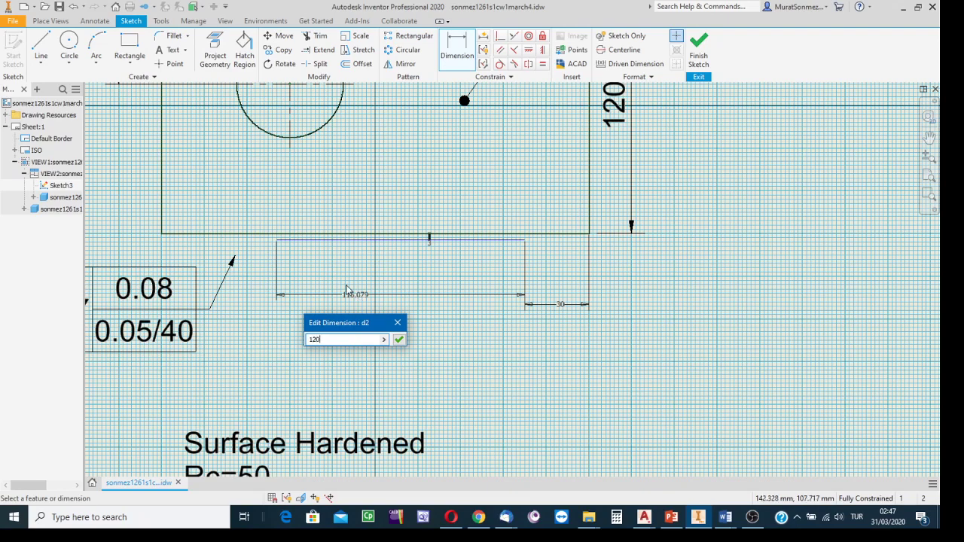
click(399, 340)
click(399, 340)
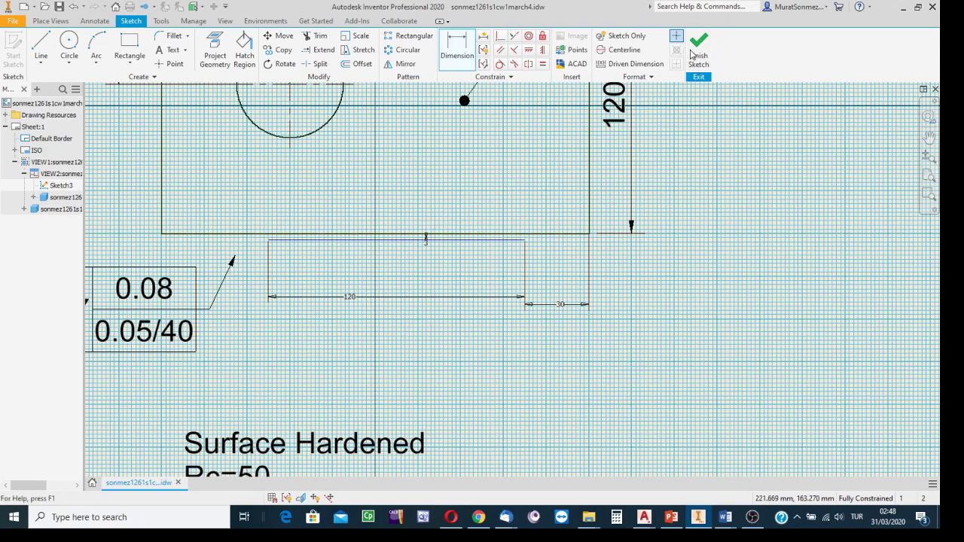
click(384, 242)
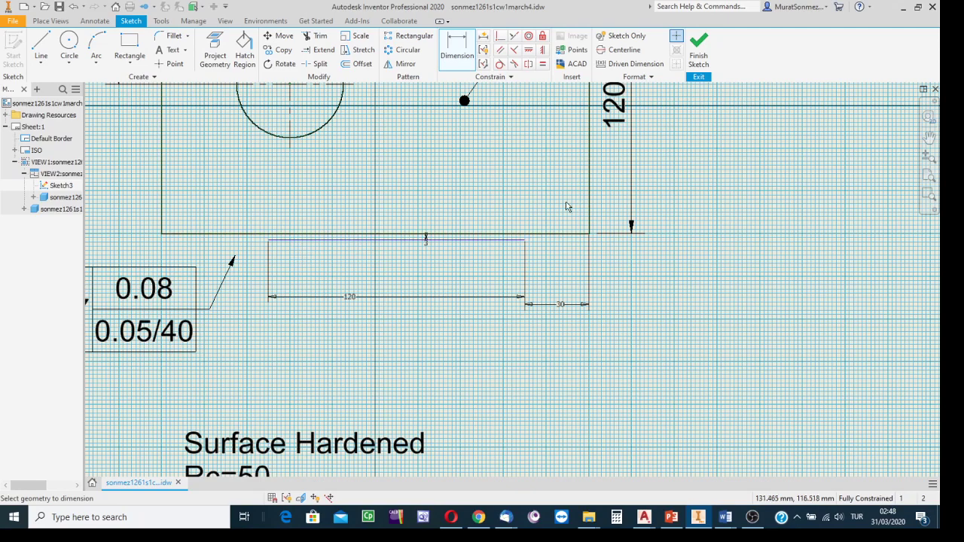
click(700, 45)
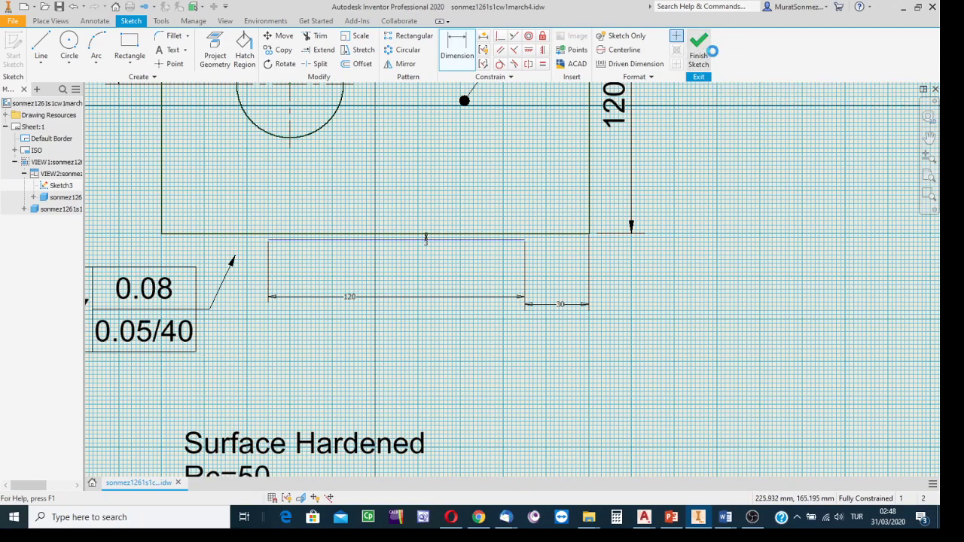
Step: Set the line sketch below the plate to the Chain line type with a 0.50 mm line weight
mouse_move(560, 256)
middle_down()
mouse_move(676, 263)
mouse_move(695, 293)
middle_up()
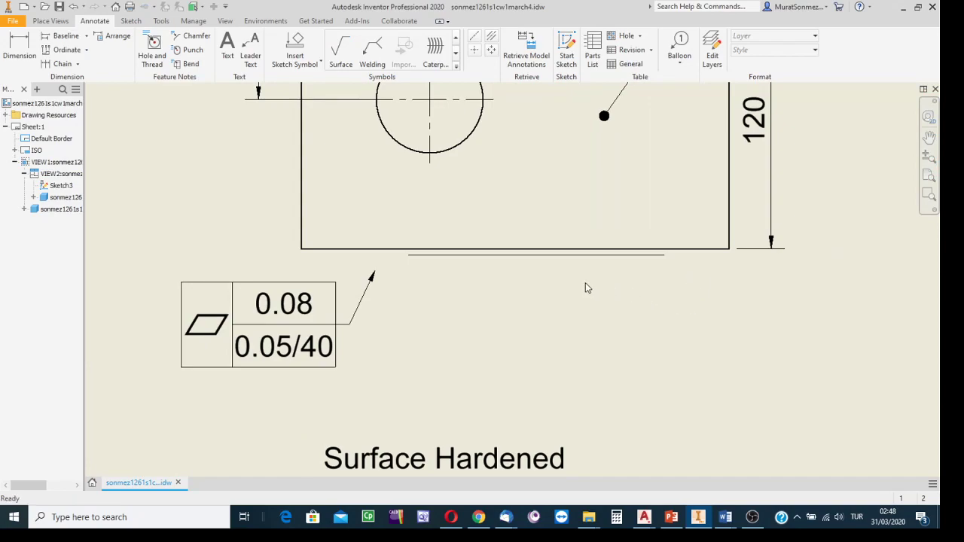
click(525, 256)
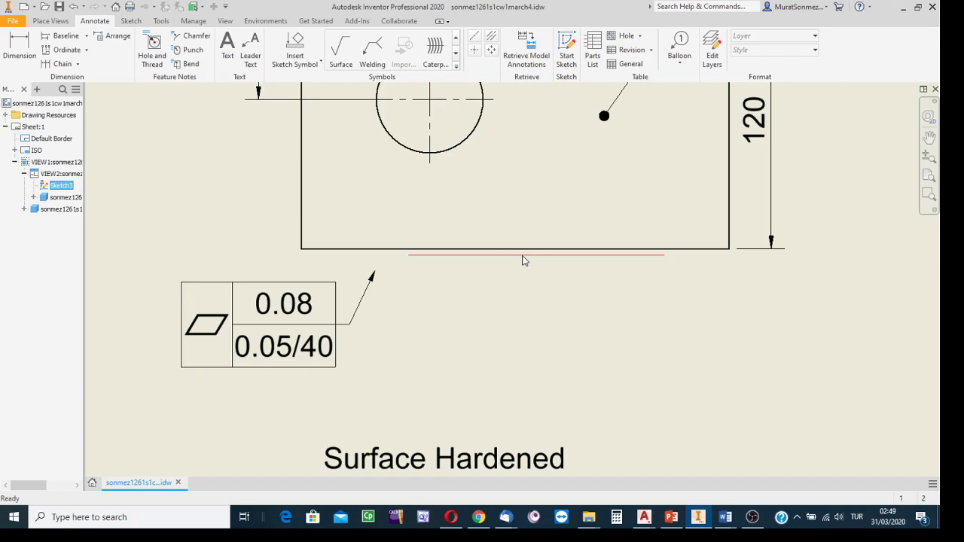
right_click(525, 261)
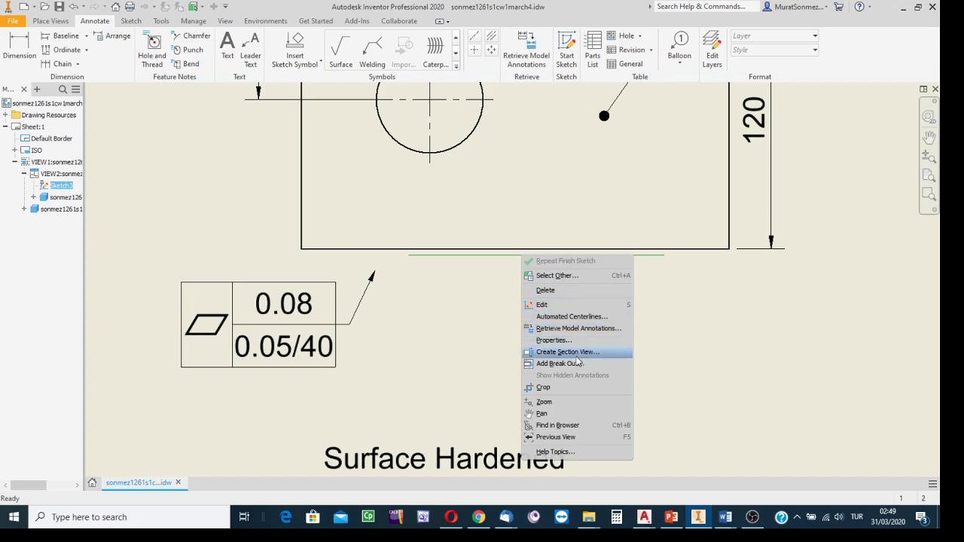
click(556, 341)
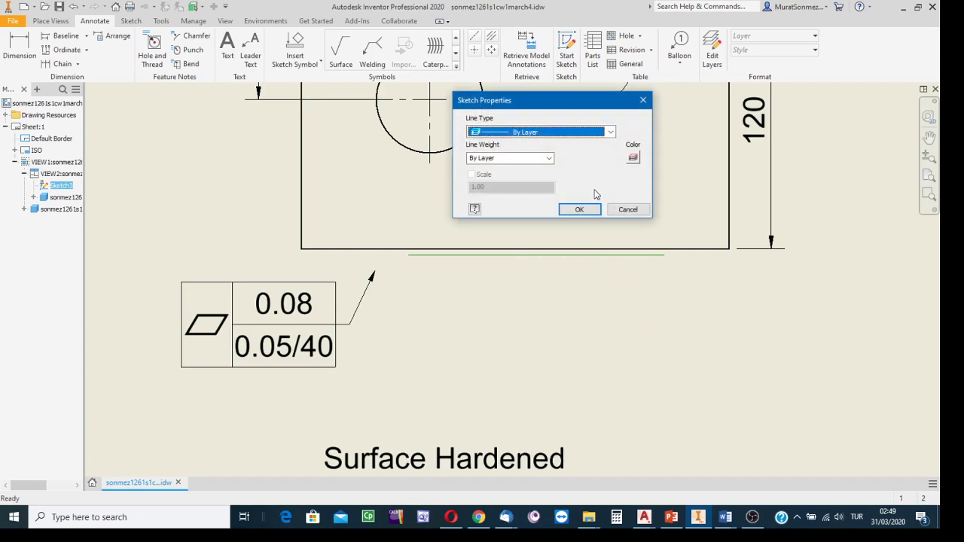
drag(551, 105, 629, 114)
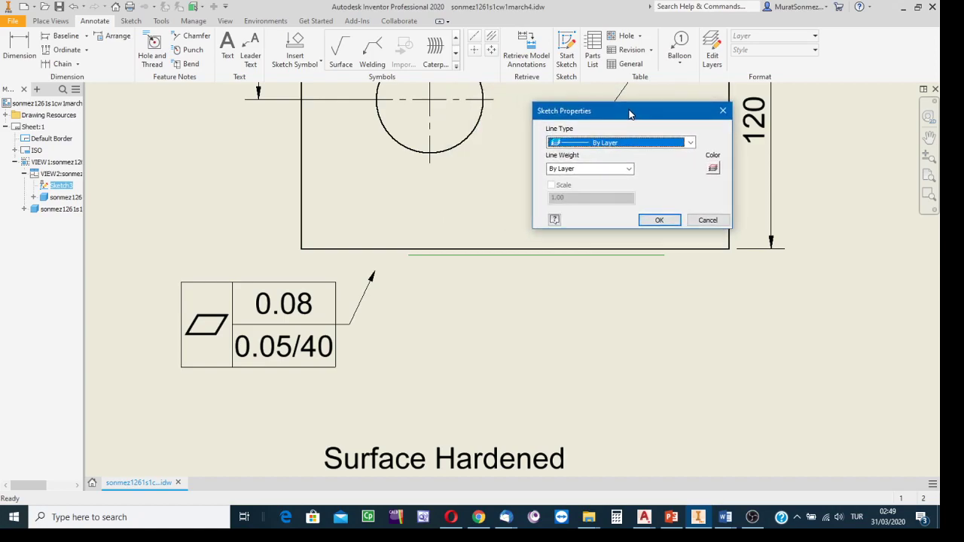
click(690, 144)
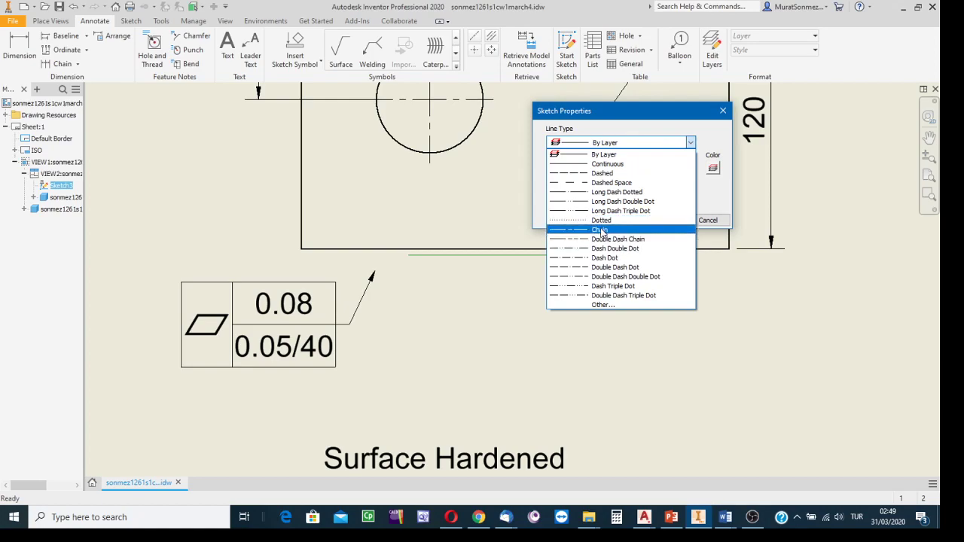
click(602, 230)
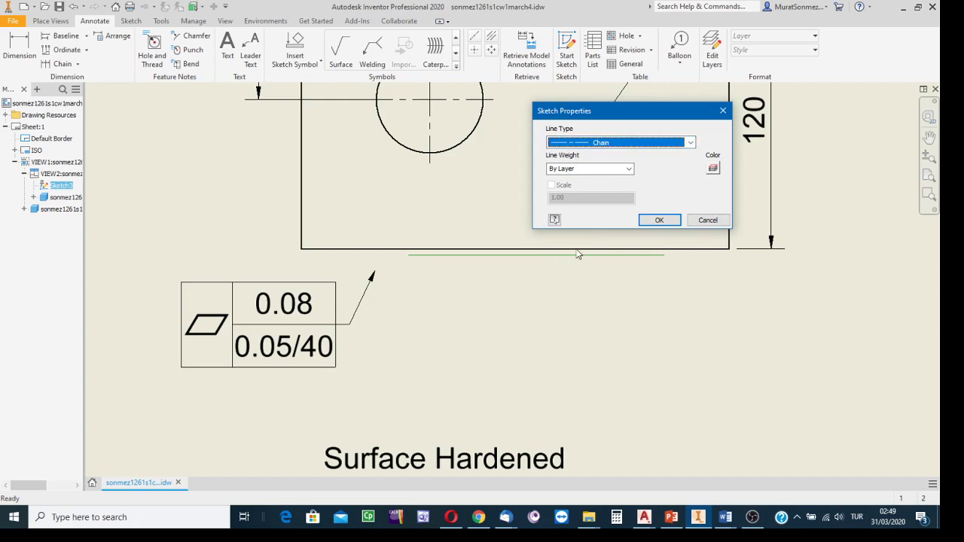
click(629, 168)
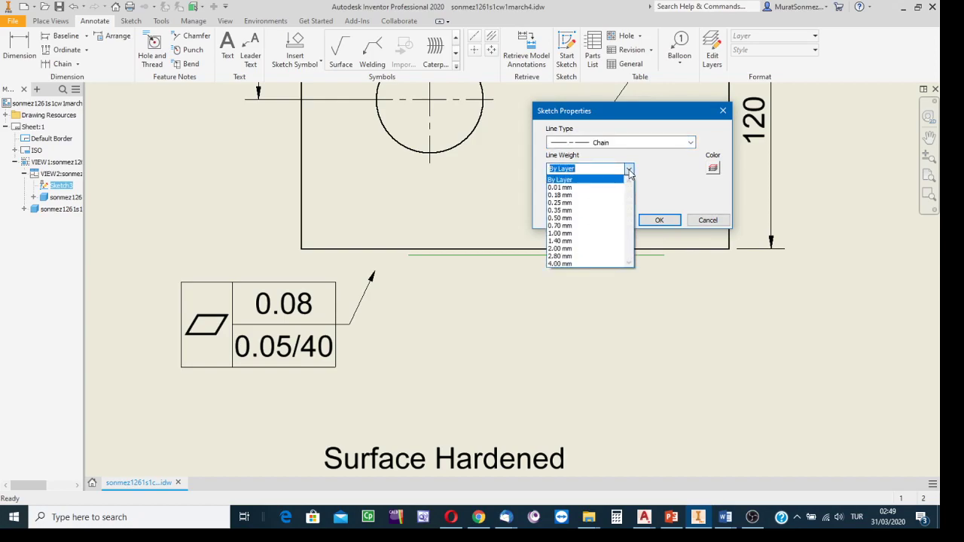
click(562, 219)
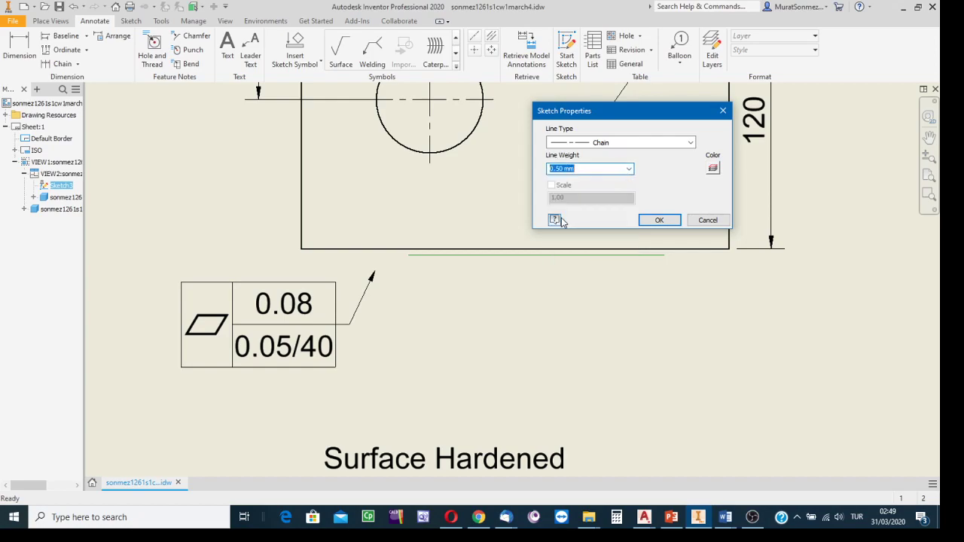
click(656, 223)
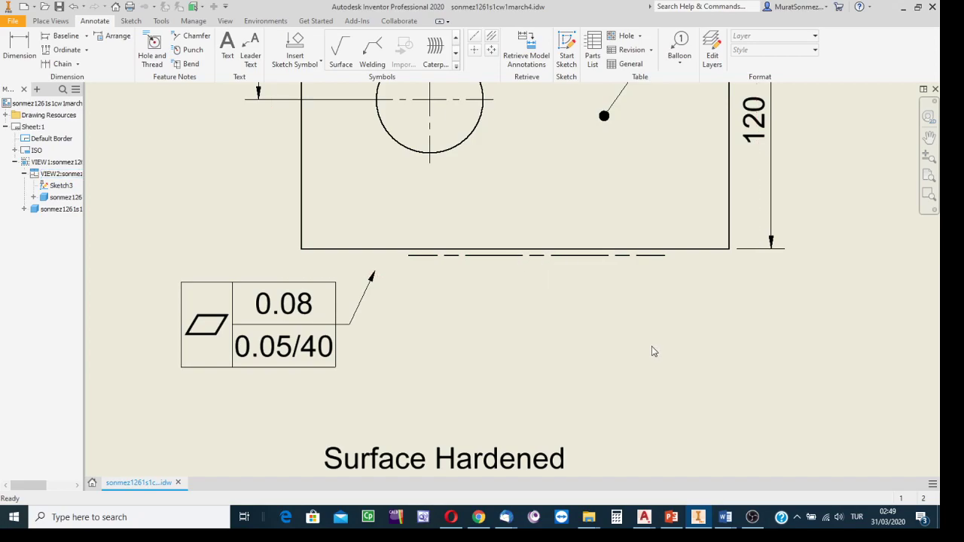
Step: Add a drawing dimension below the plate from its right edge to the chain line's right end, keeping the default text
scroll(649, 344, up, 5)
scroll(649, 345, down, 6)
mouse_move(646, 342)
middle_down()
mouse_move(670, 252)
mouse_move(695, 278)
mouse_move(604, 336)
middle_up()
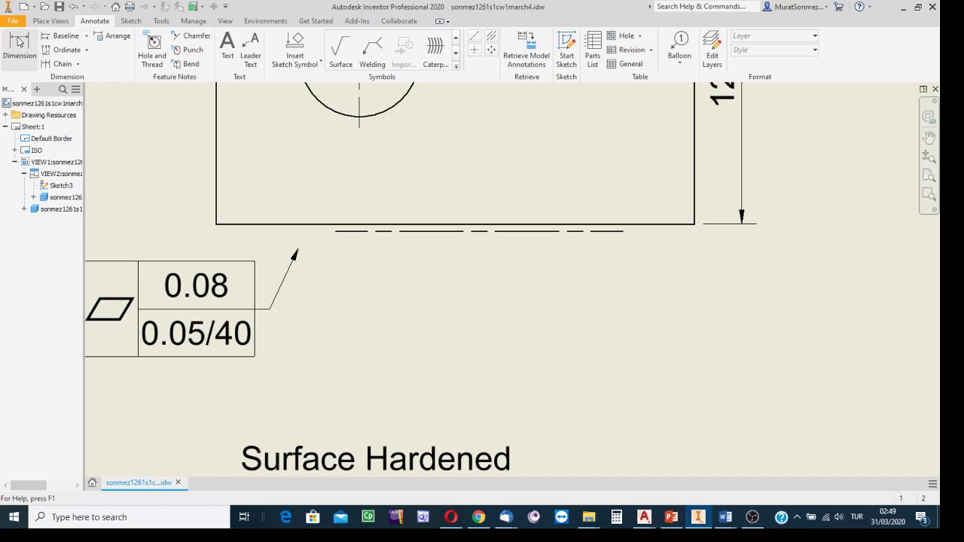
click(20, 42)
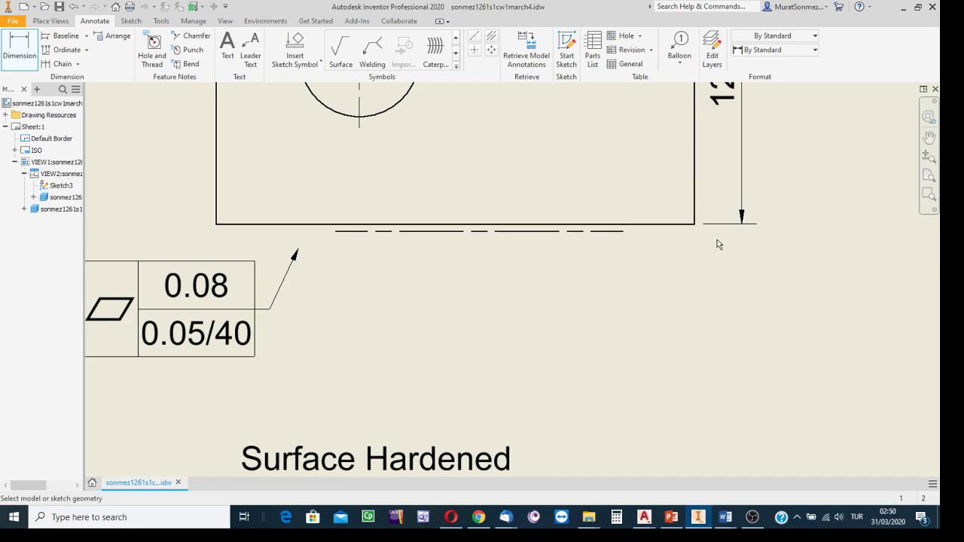
click(693, 215)
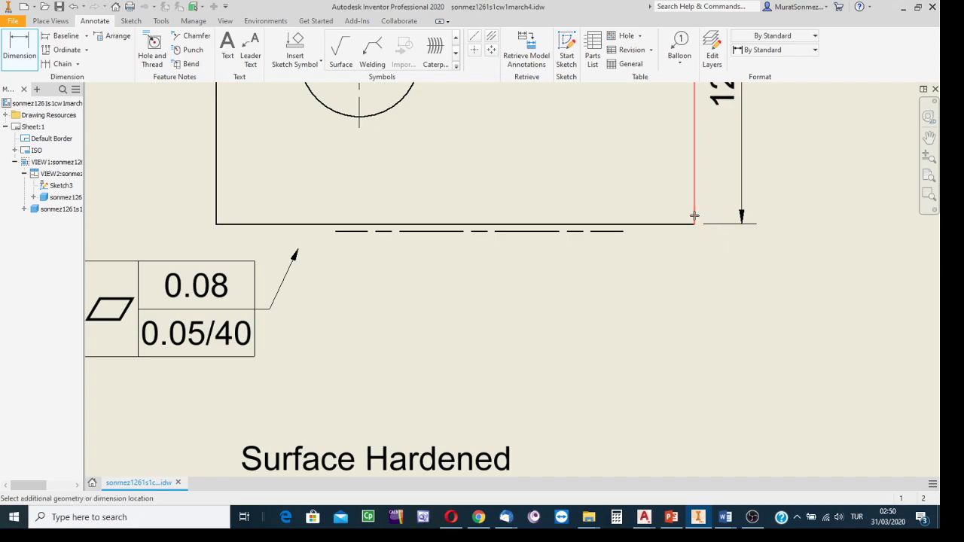
click(624, 231)
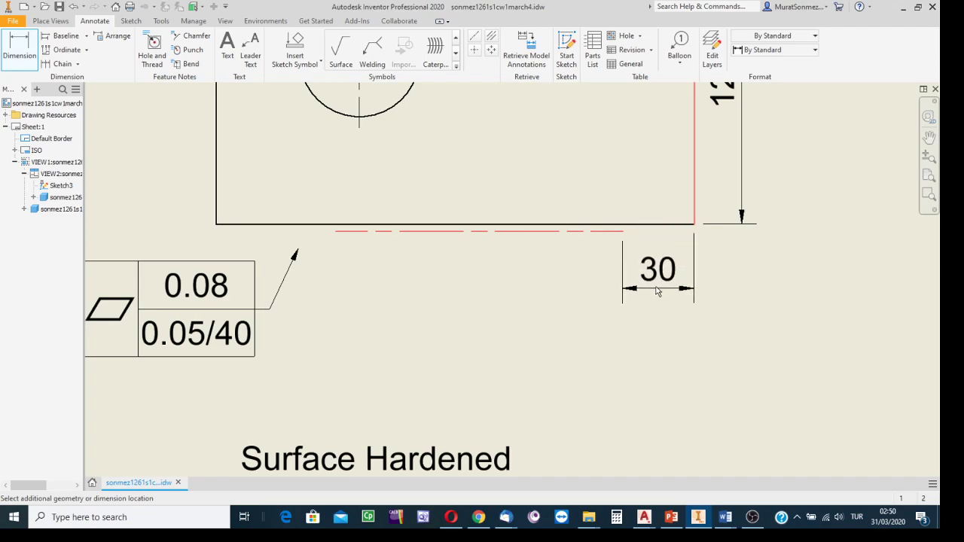
click(657, 288)
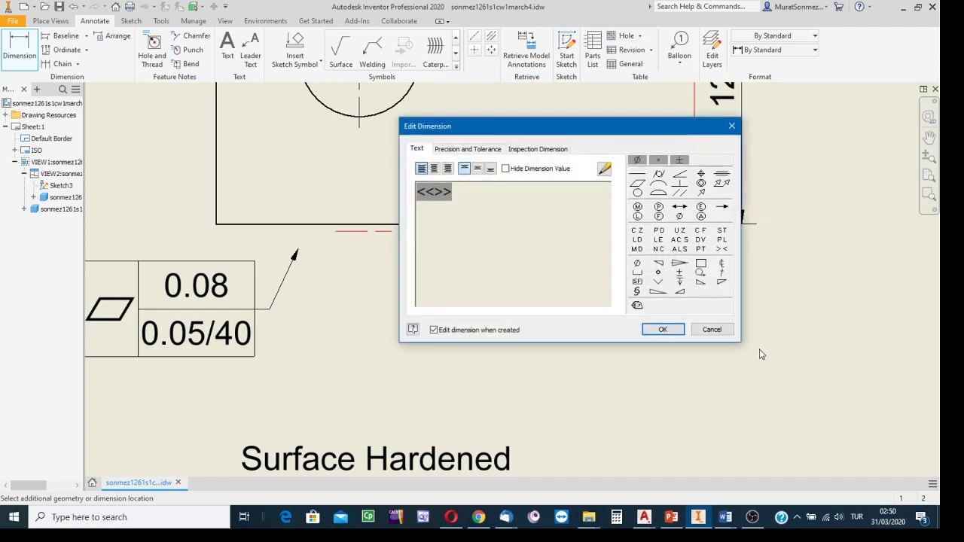
click(666, 332)
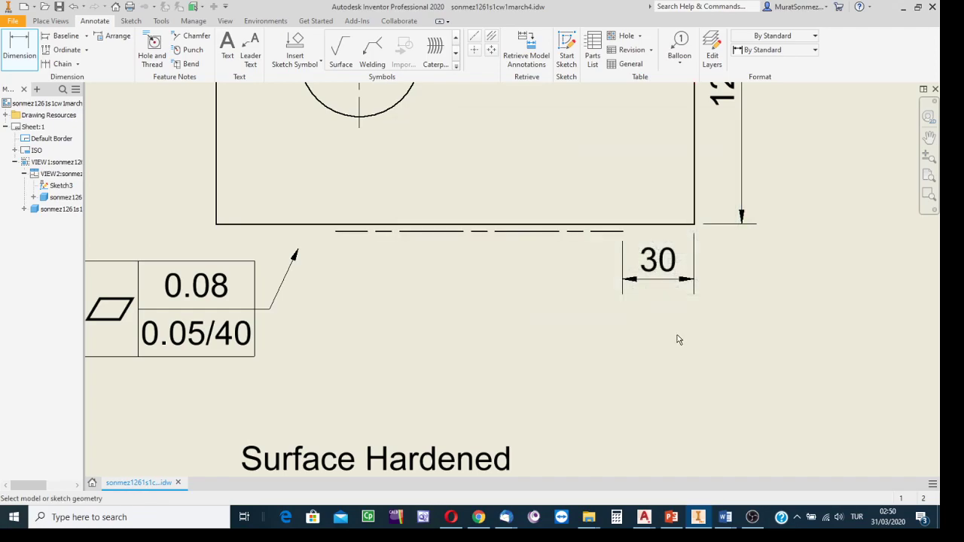
Step: Add a drawing dimension for the chain line's length, in line with the neighbouring end-offset dimension, keeping the default text
click(518, 232)
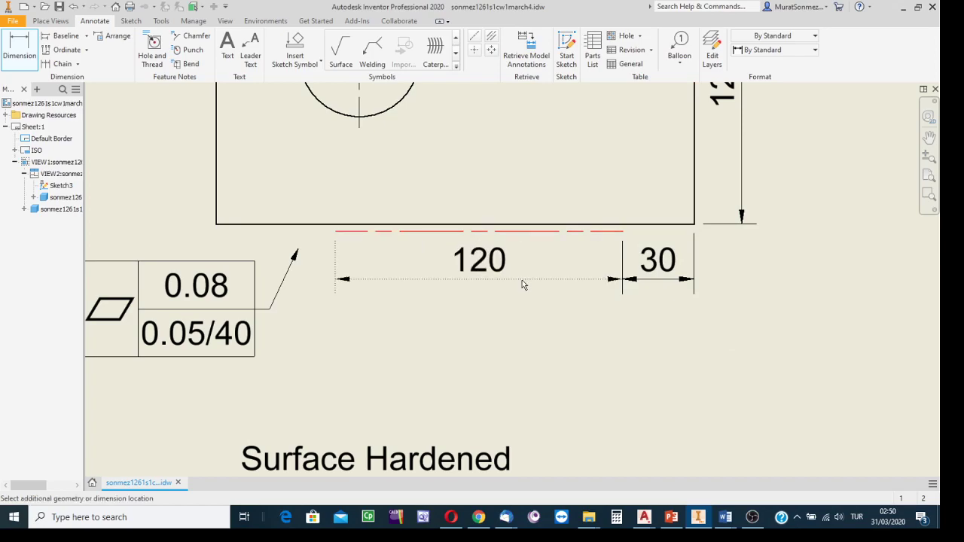
click(586, 340)
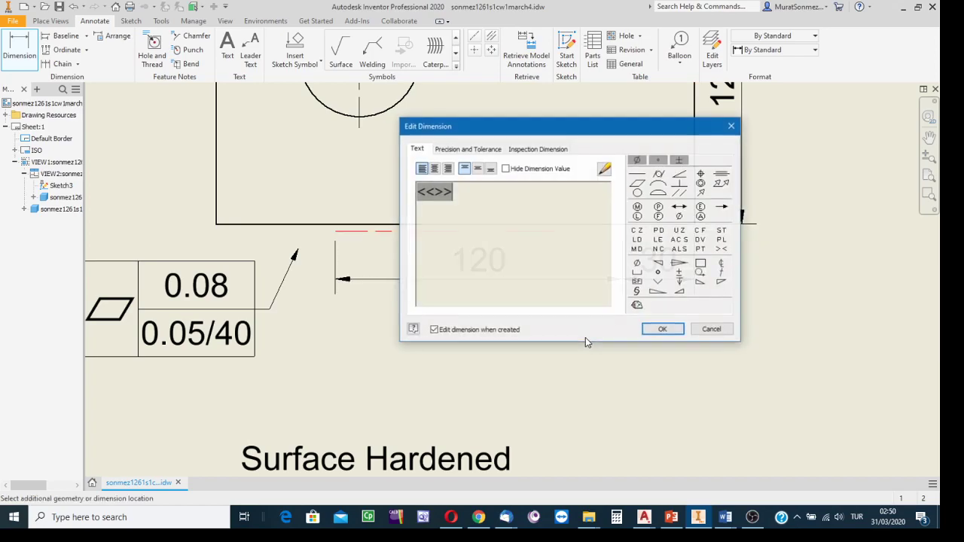
click(666, 329)
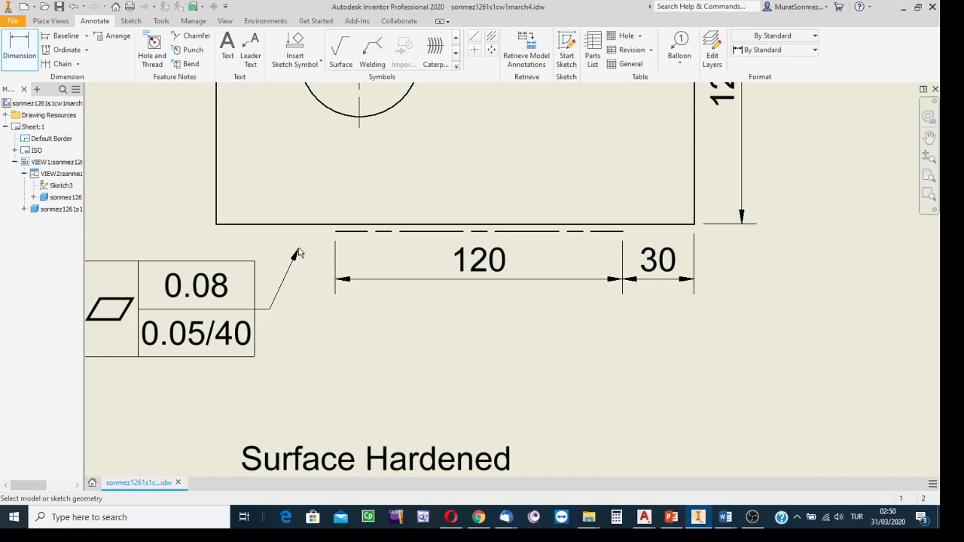
key(Escape)
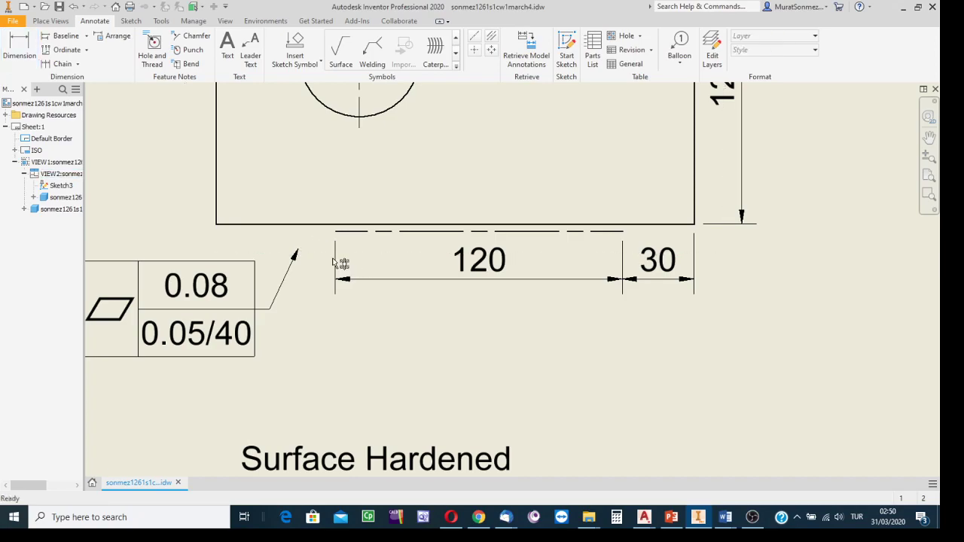
Step: Move the flatness tolerance frame's leader arrowhead onto the chain line below the plate
click(303, 259)
drag(299, 251, 410, 236)
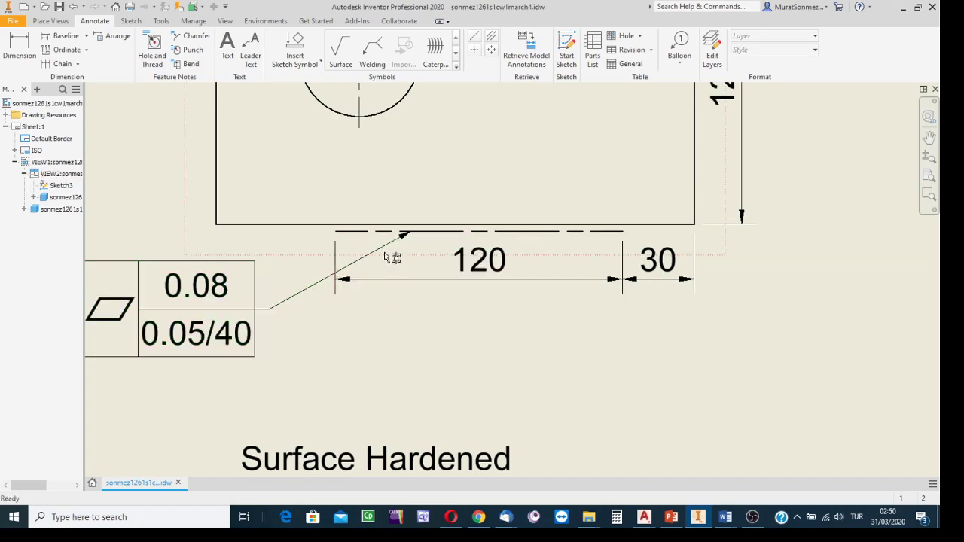
scroll(316, 357, down, 2)
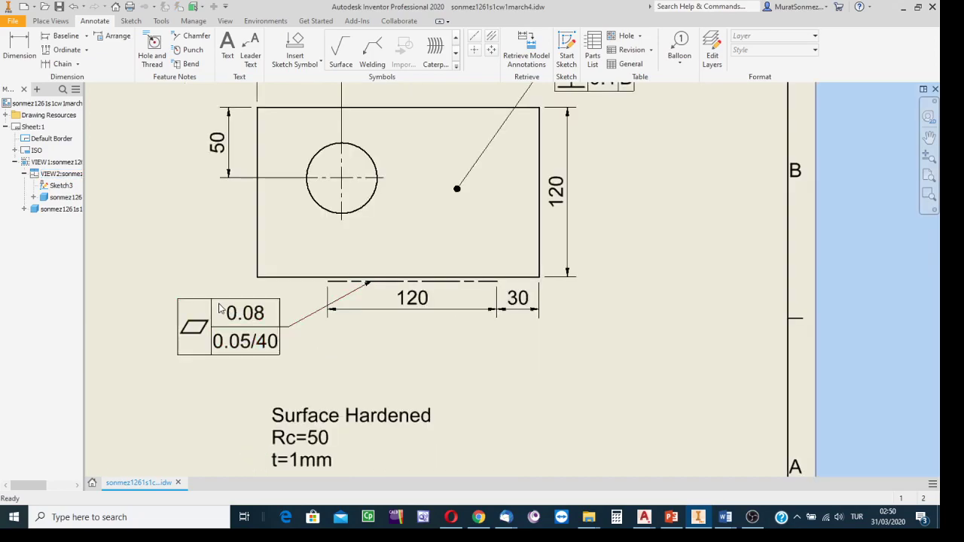
Step: Start a new sheet sketch and draw a horizontal line about 39 mm long just left of the "Surface Hardened" note
middle_drag(438, 352, 497, 285)
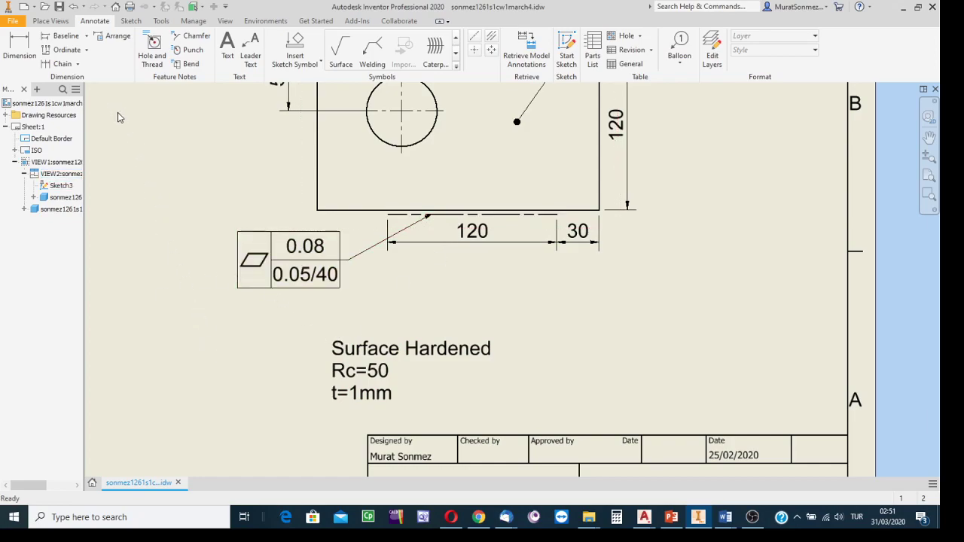
click(570, 45)
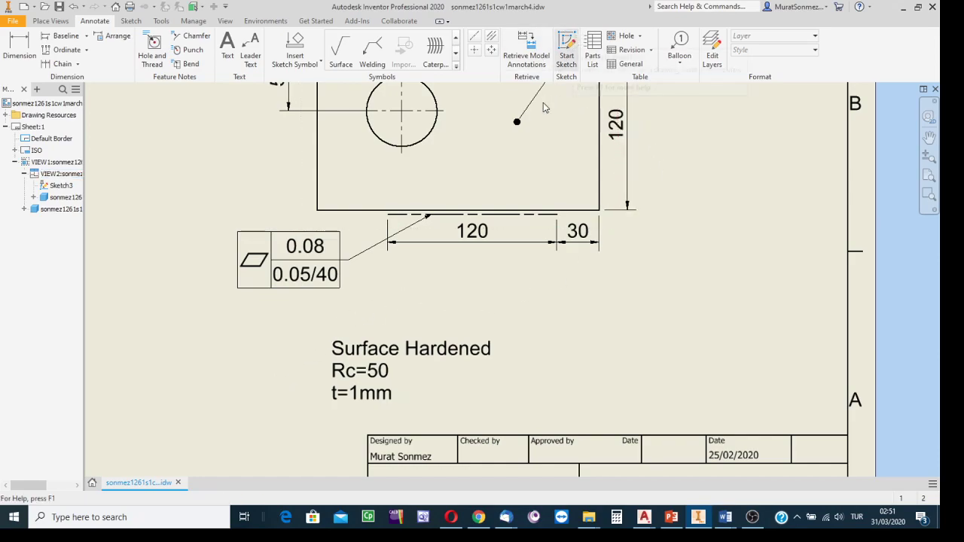
click(237, 352)
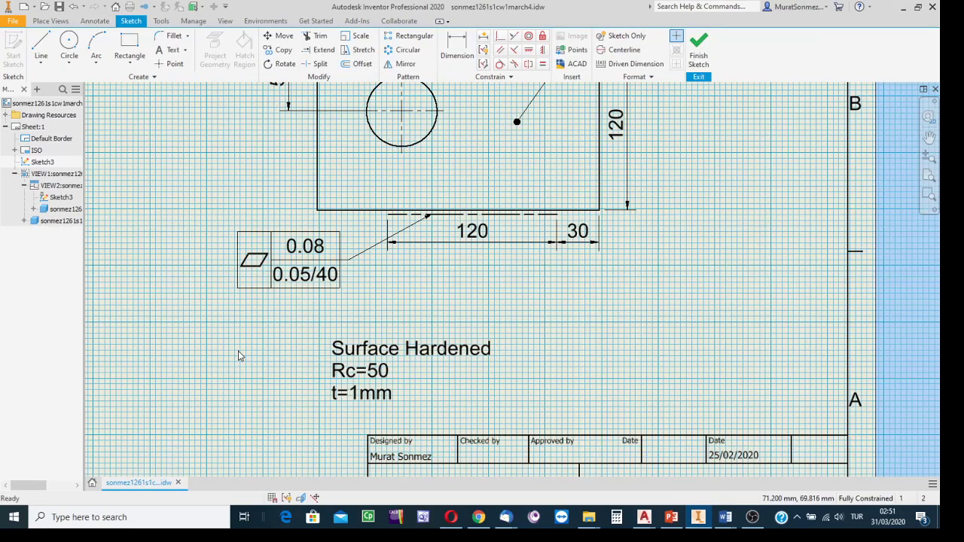
middle_drag(258, 366, 307, 321)
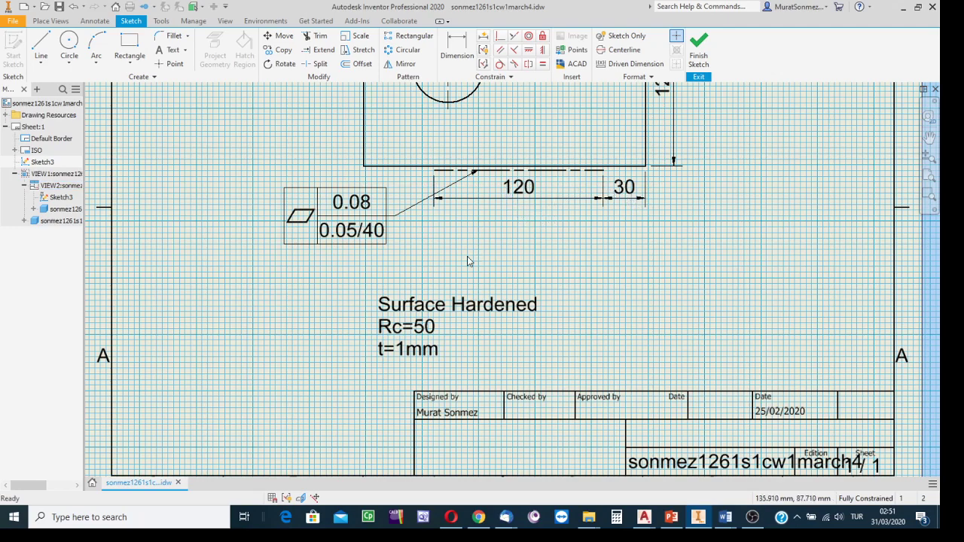
click(40, 45)
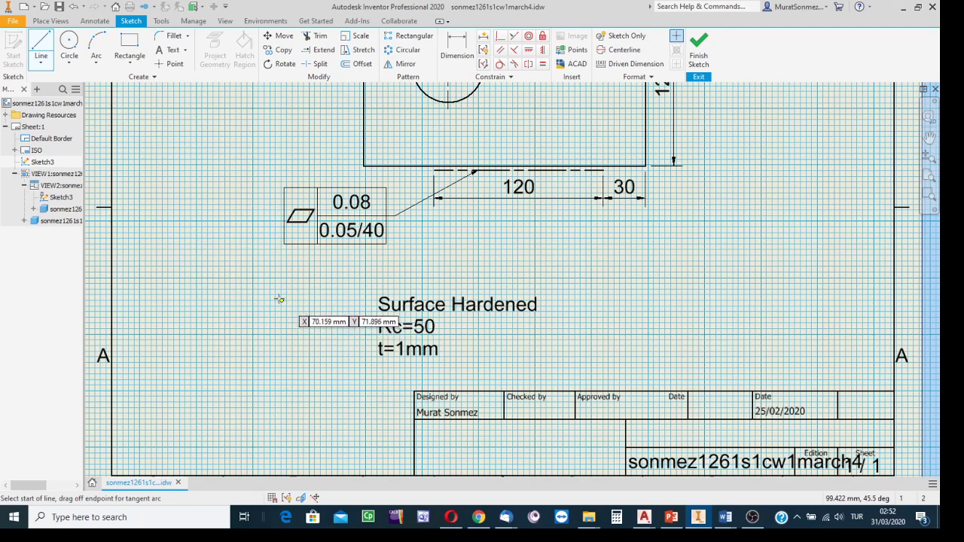
click(255, 302)
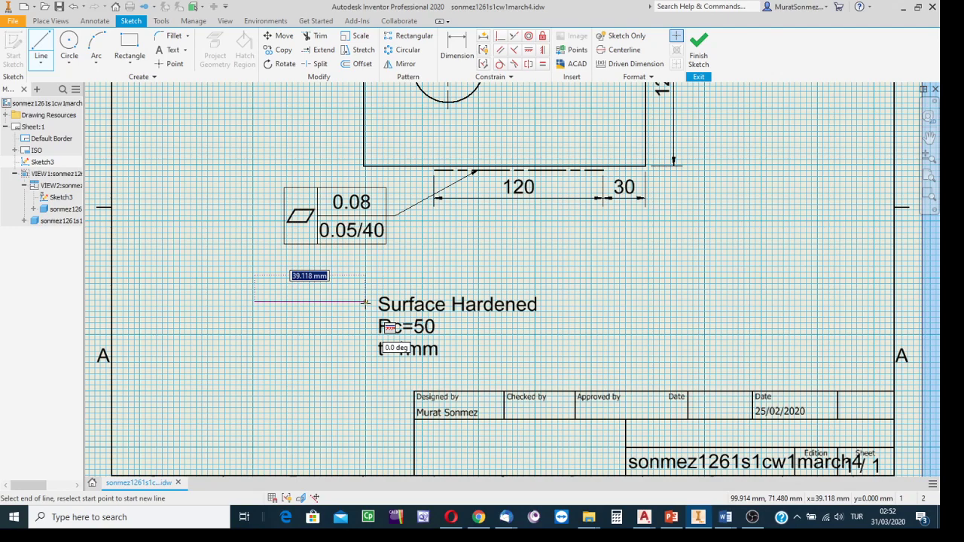
click(364, 302)
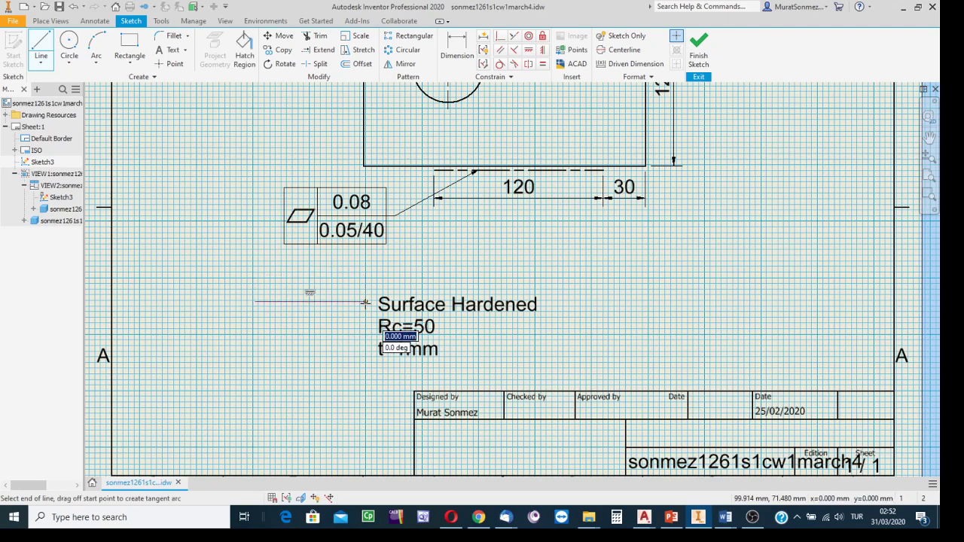
key(Escape)
key(Escape)
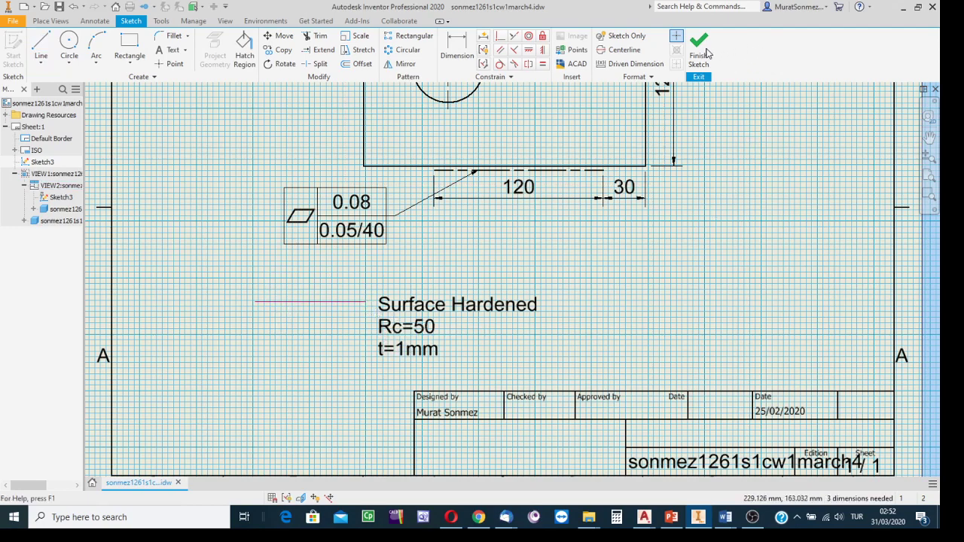
Step: Finish the sheet sketch and set the legend line beside the "Surface Hardened" note to Chain line type with 0.50 mm line weight
click(700, 47)
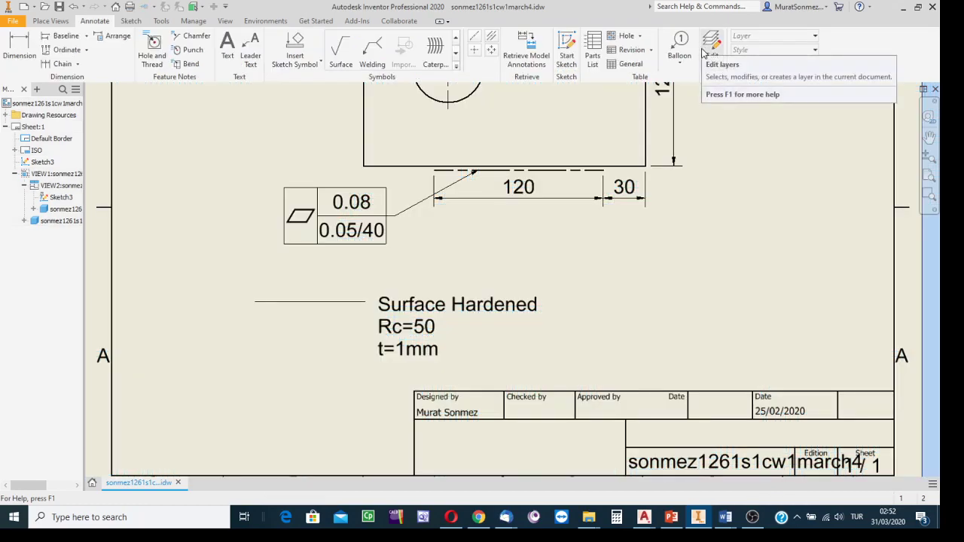
right_click(331, 302)
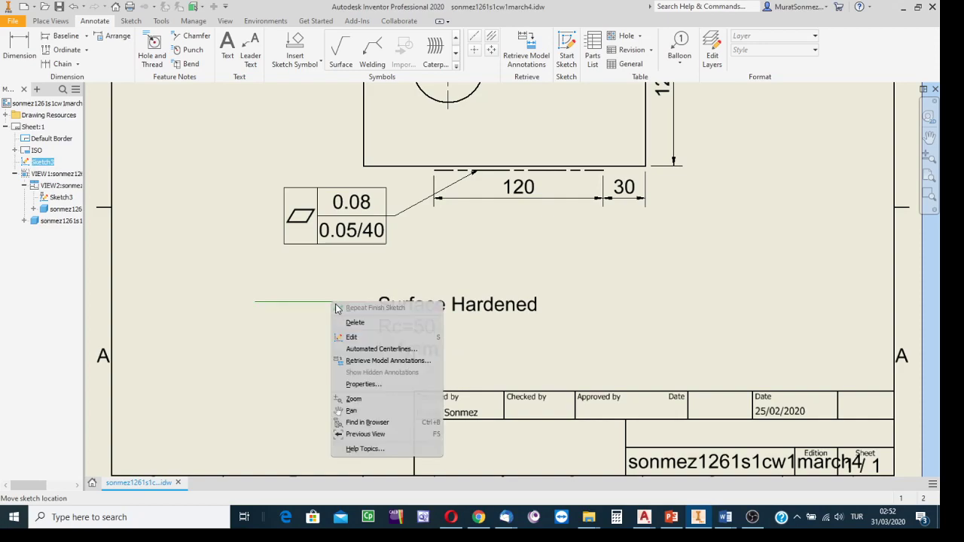
click(362, 385)
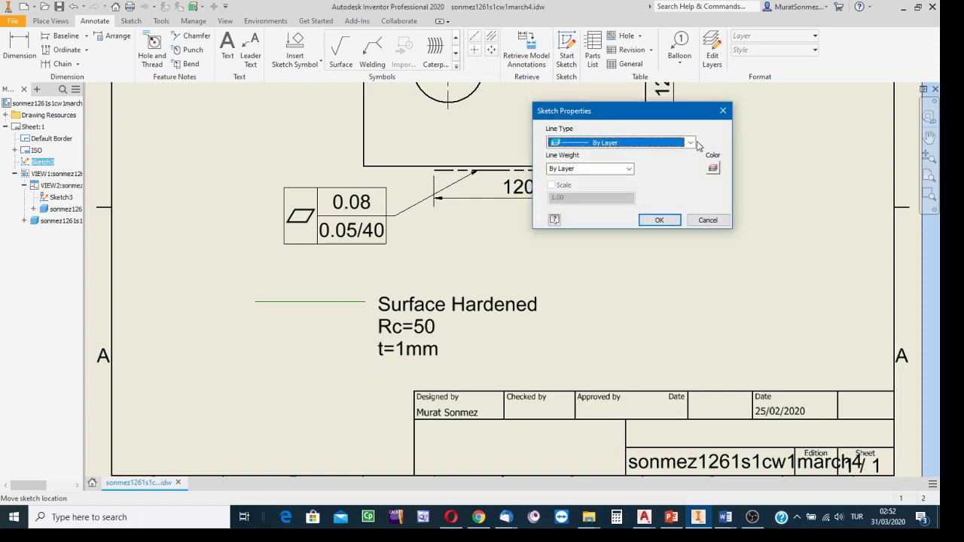
click(691, 143)
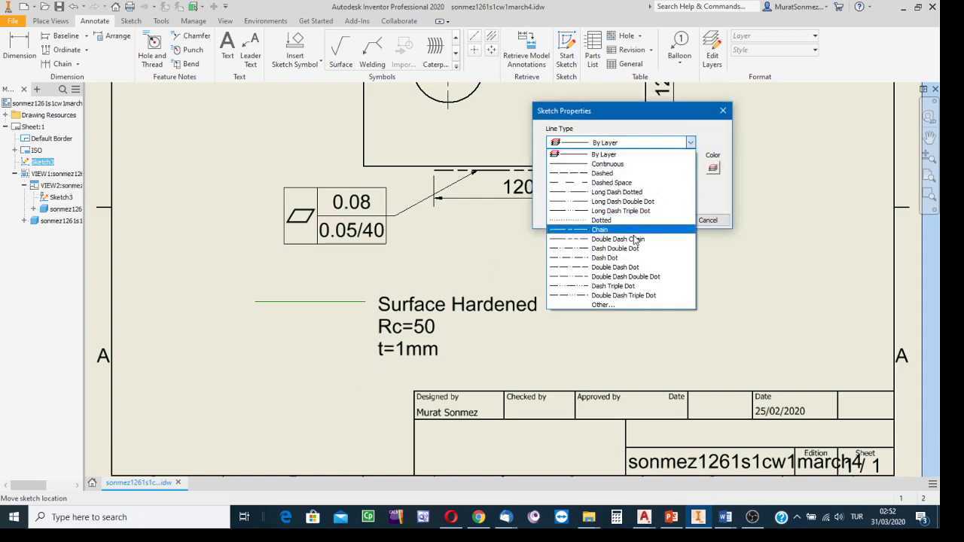
click(583, 230)
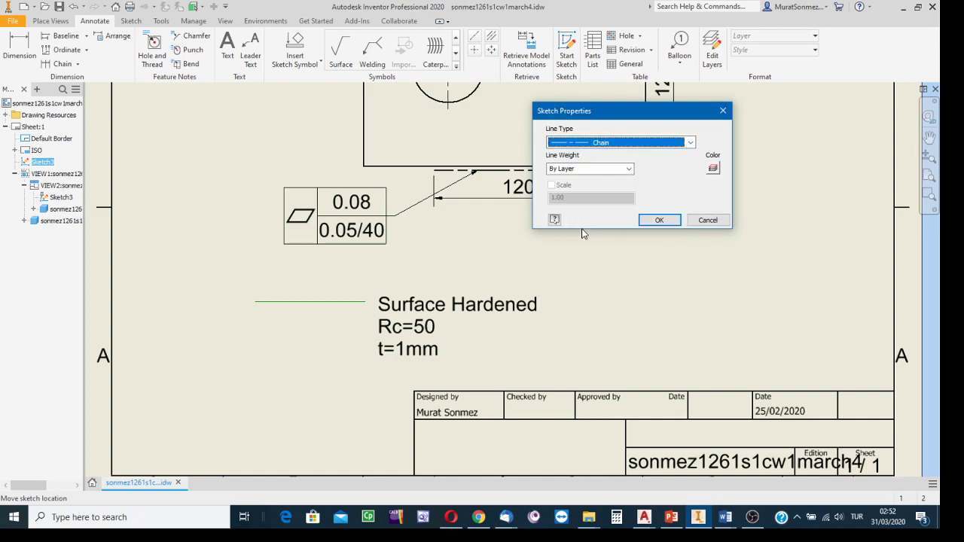
click(630, 170)
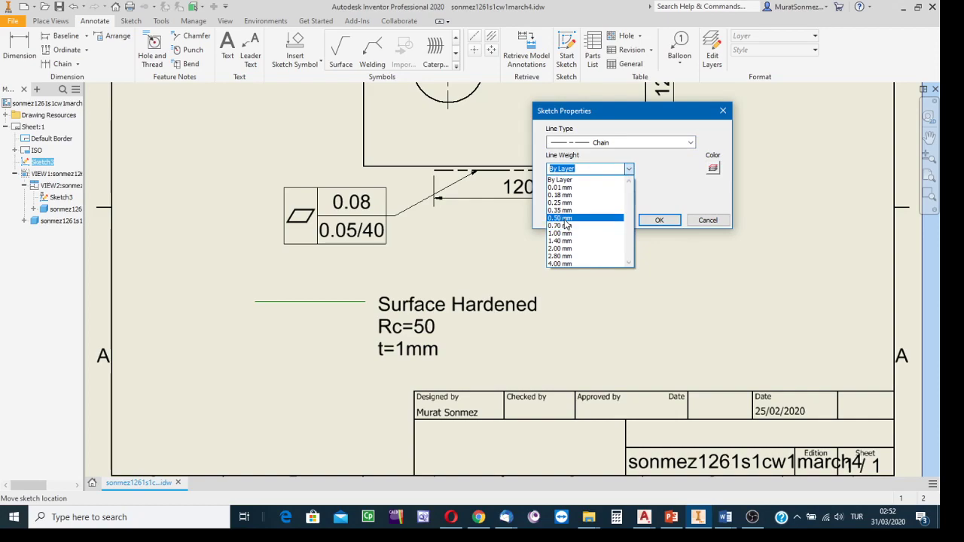
click(566, 219)
click(660, 220)
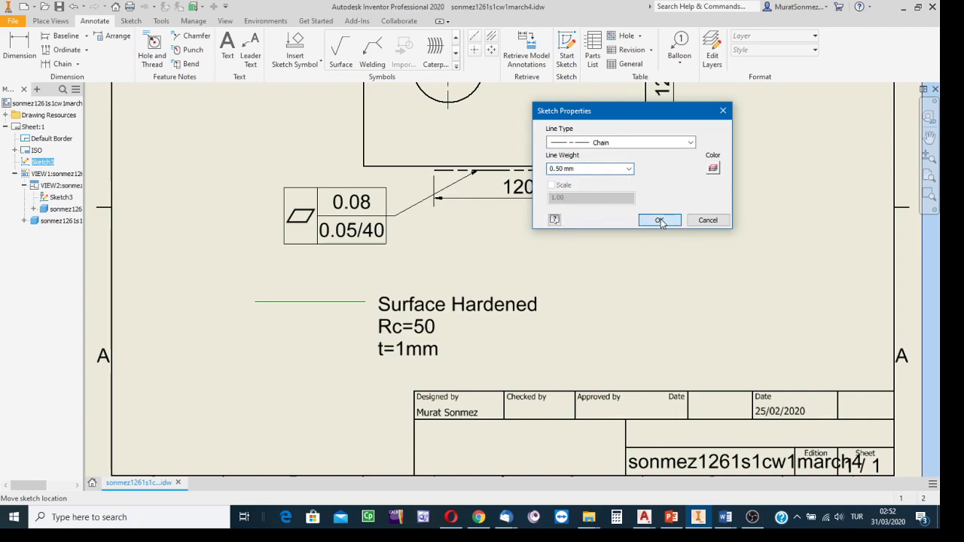
click(659, 265)
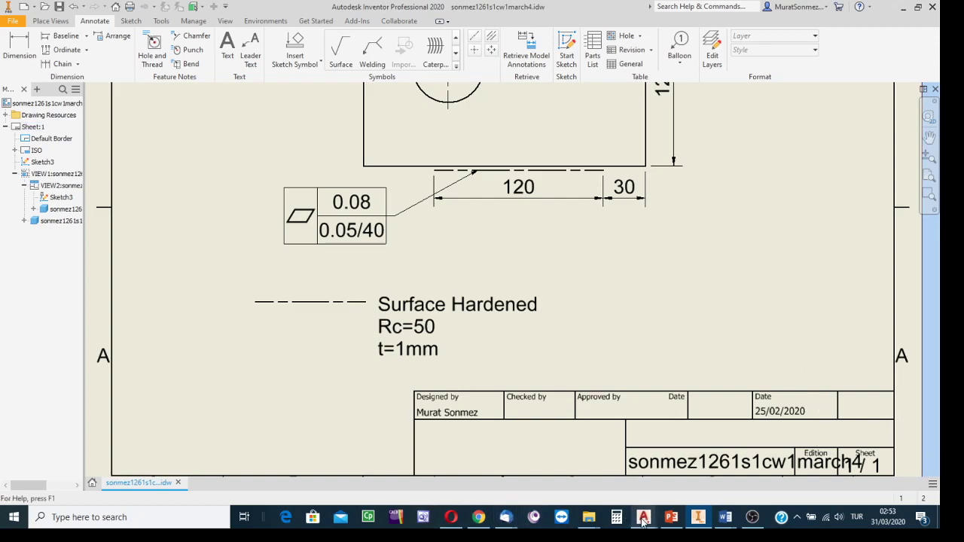
Step: Switch to the A3 landscape drawing in AutoCAD Mechanical and open its layer manager
mouse_move(642, 518)
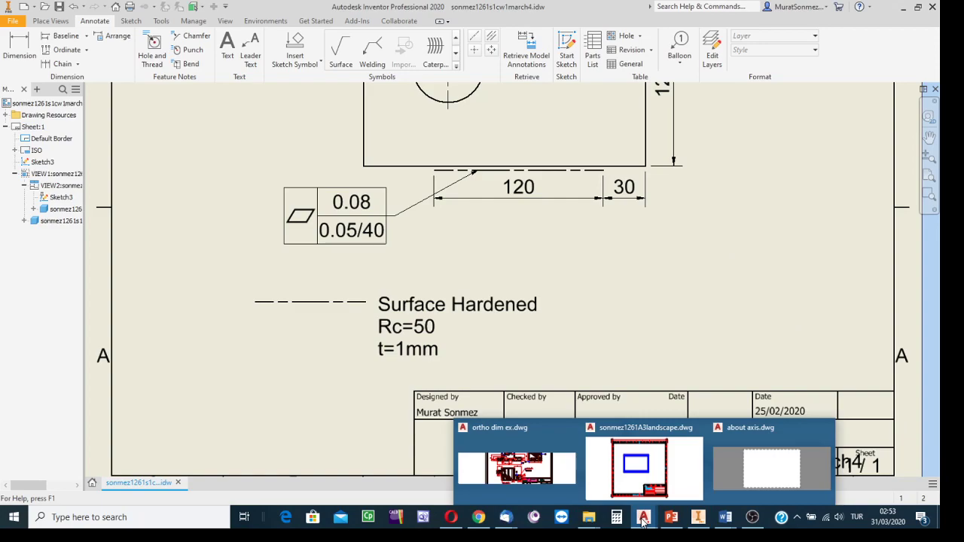
click(633, 471)
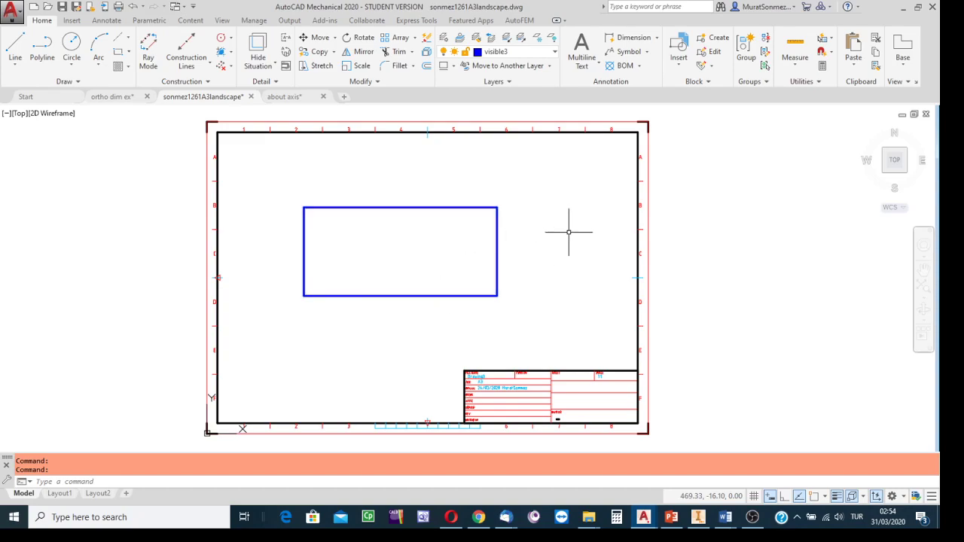
click(555, 55)
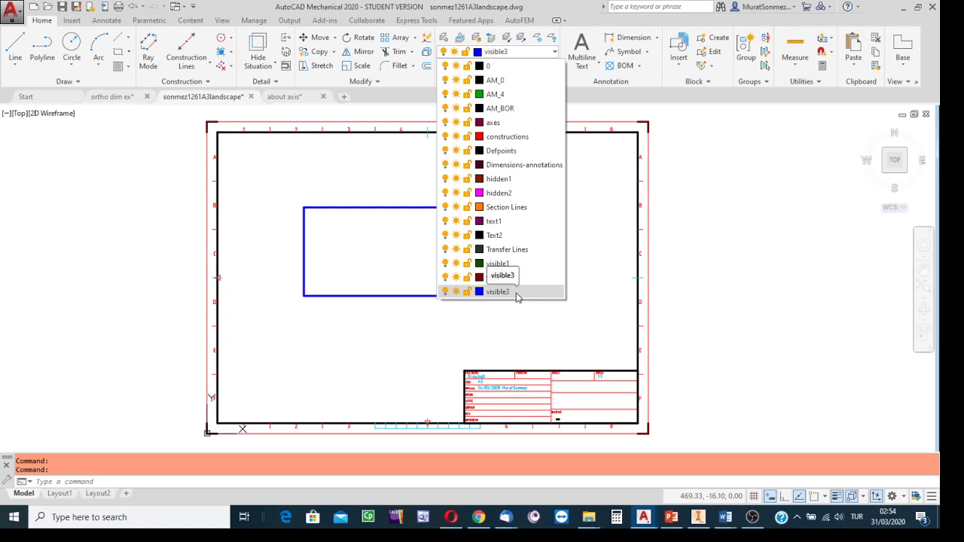
click(613, 267)
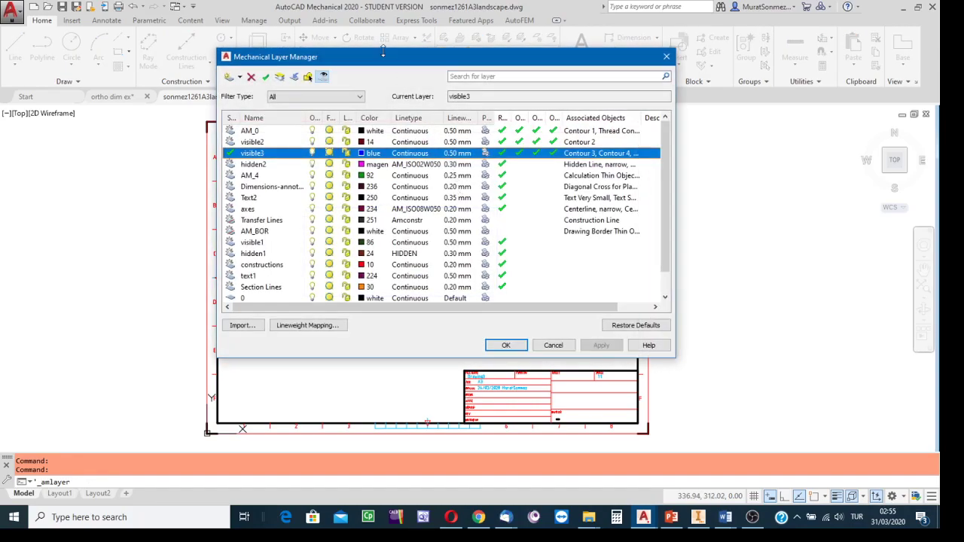
Step: Create a new layer named "Chain Lines" in the A3 landscape drawing
drag(376, 60, 345, 60)
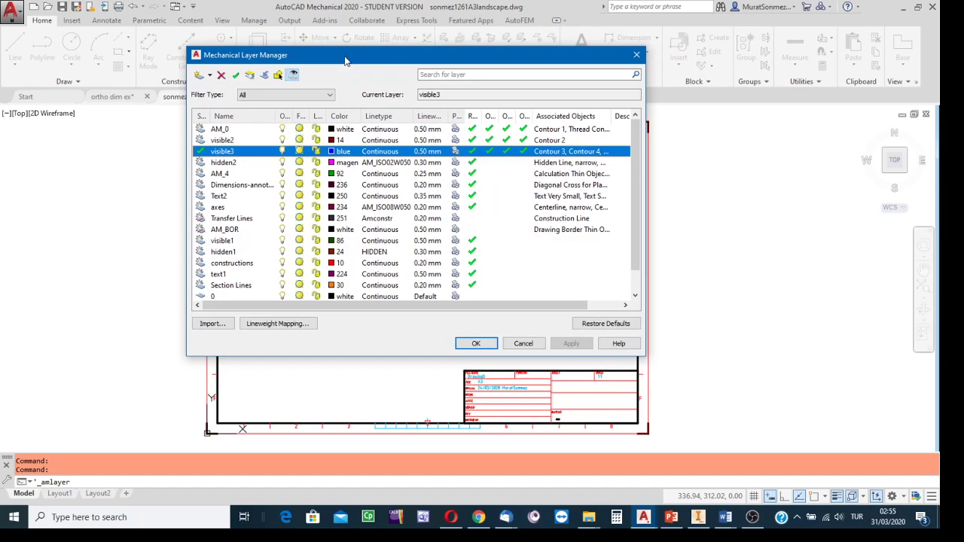
click(199, 76)
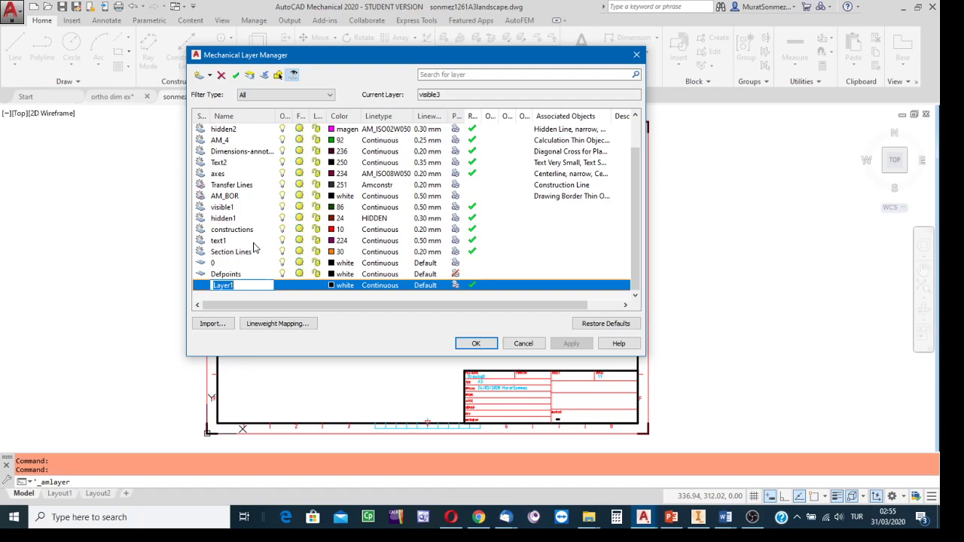
text(Chain Lines)
click(332, 286)
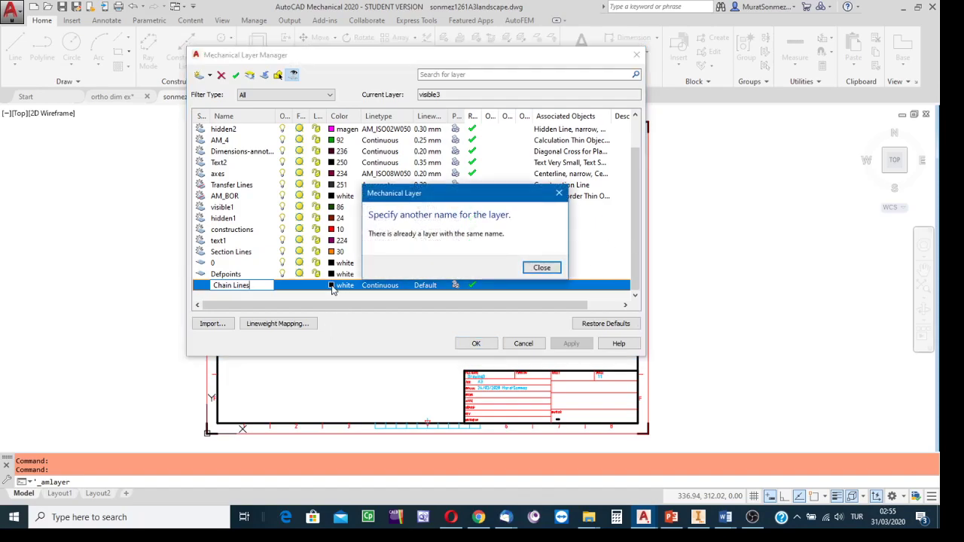
click(541, 267)
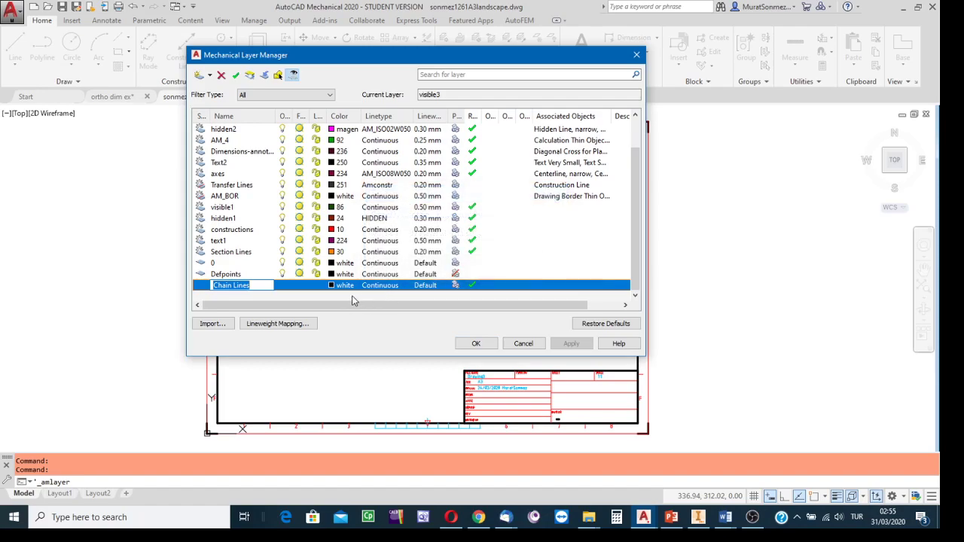
click(234, 286)
Step: Set the Chain Lines layer's color to index 204 and its linetype to CENTER
click(335, 291)
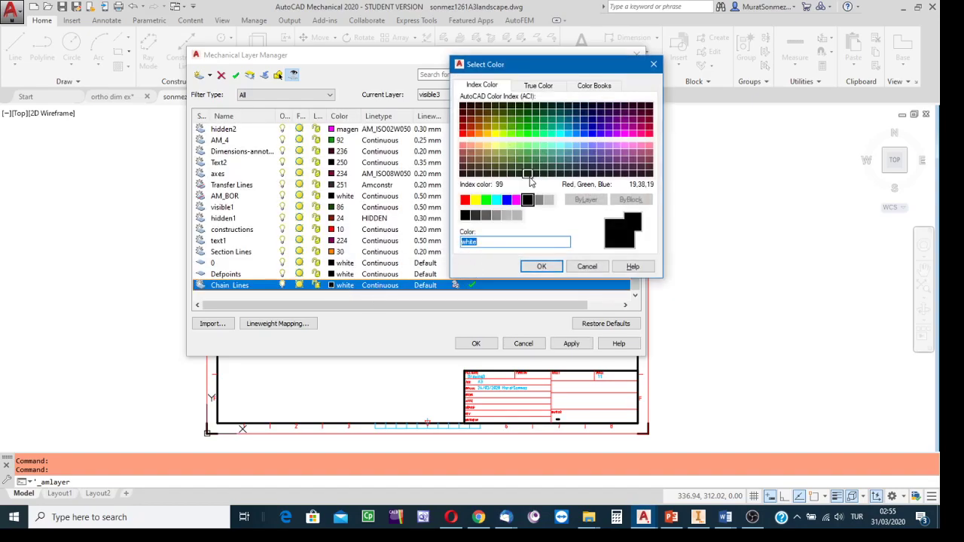
click(617, 121)
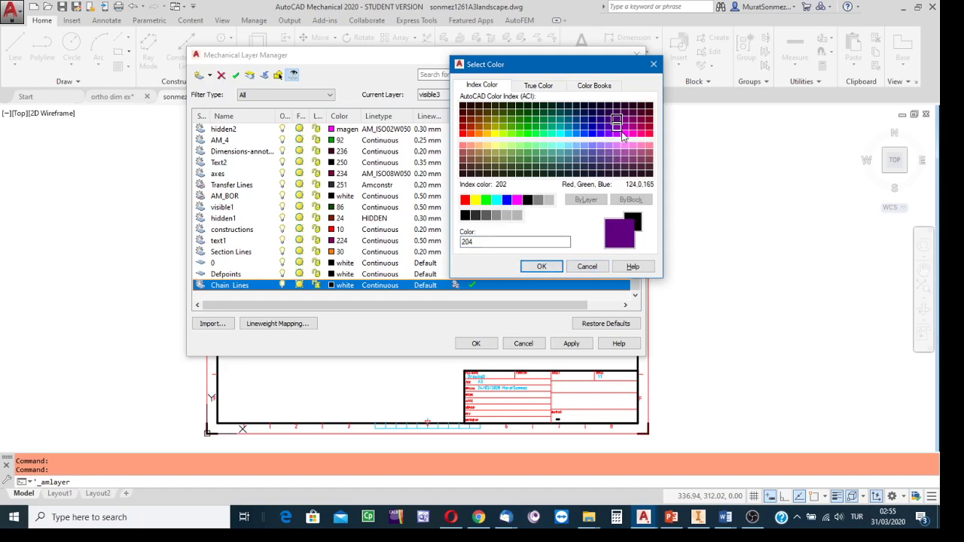
click(541, 265)
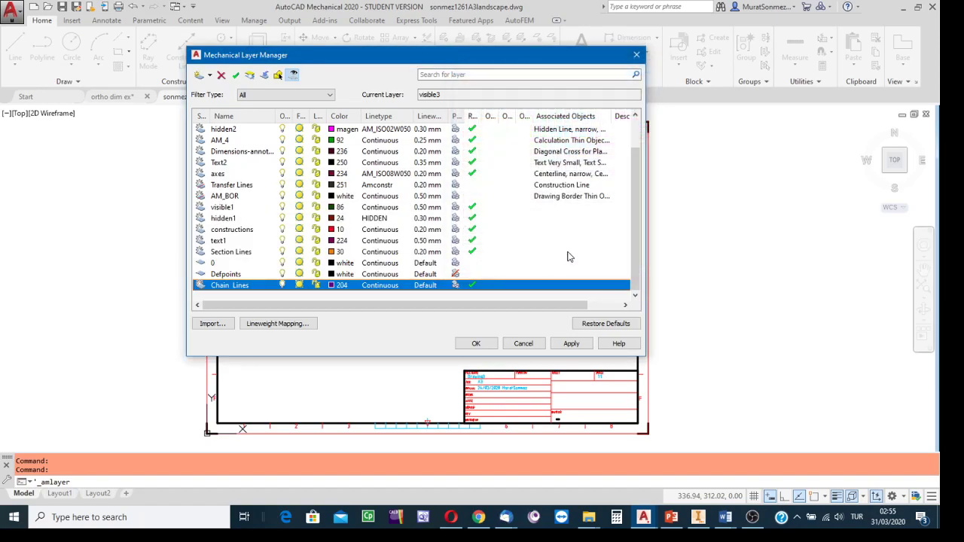
click(391, 288)
click(425, 286)
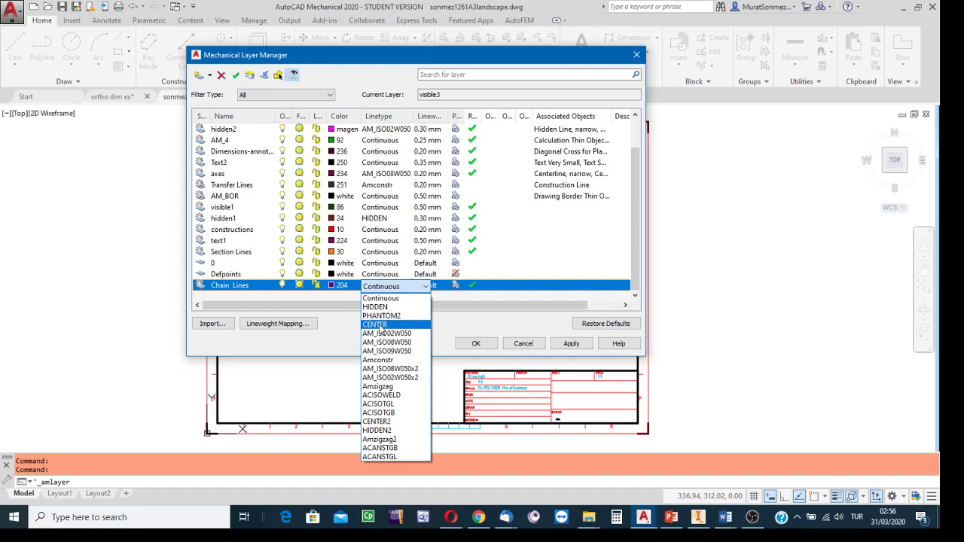
click(380, 326)
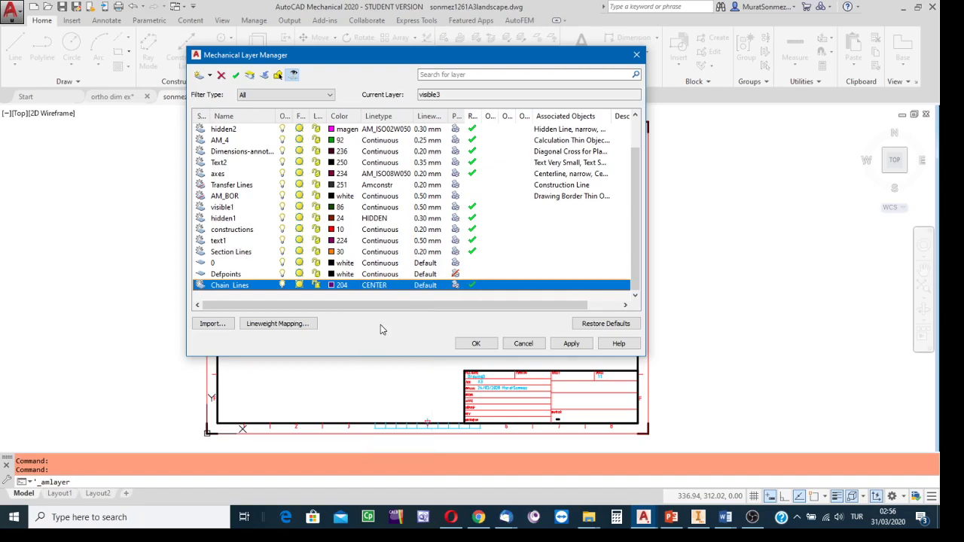
Step: Set the Chain Lines layer's lineweight to 0.50 mm and apply the layer changes
click(437, 289)
click(467, 289)
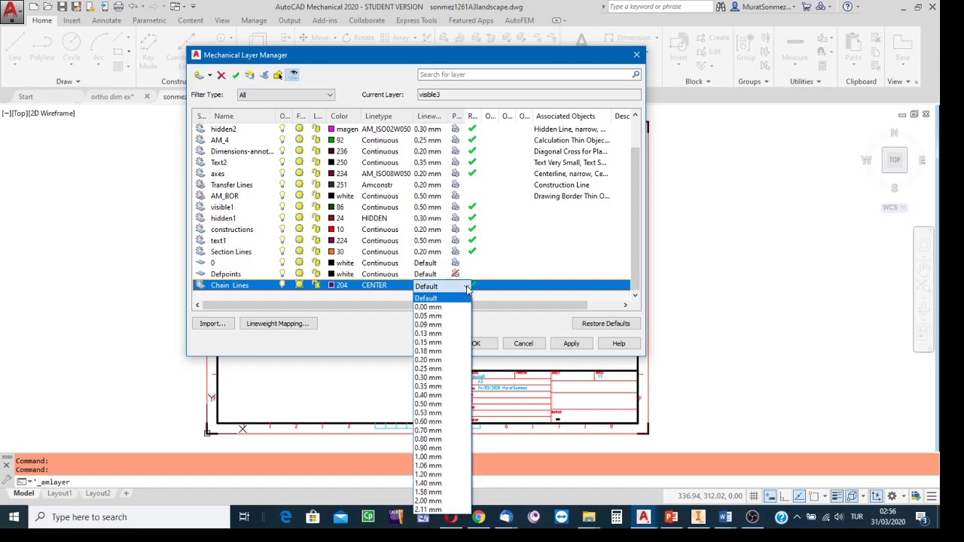
click(426, 405)
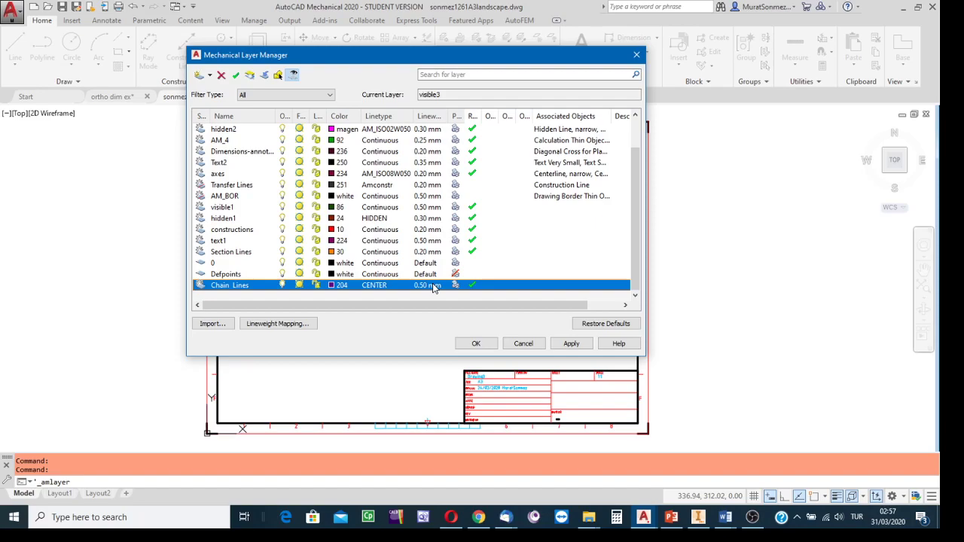
click(572, 345)
click(476, 344)
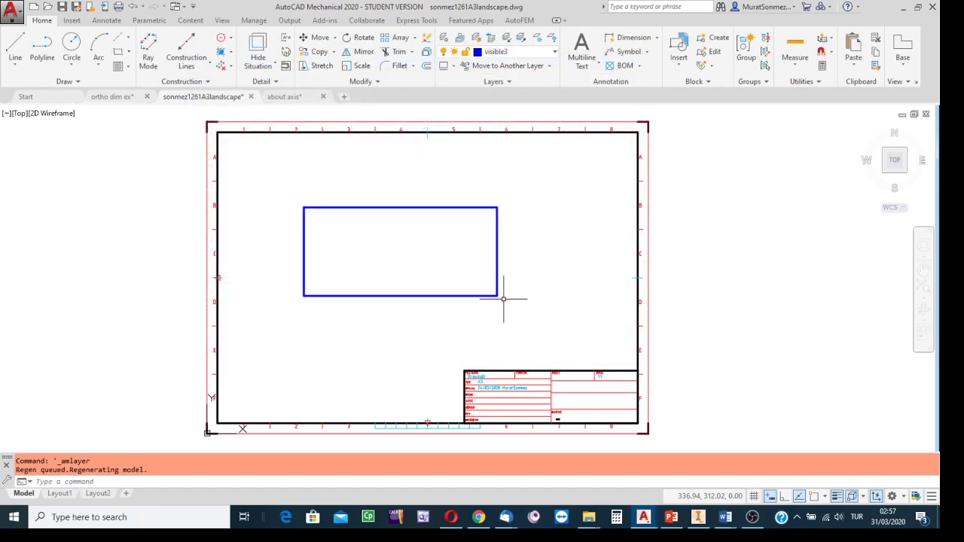
Step: Check the chain line and its dimensions in the Inventor drawing and return to the A3 landscape drawing in AutoCAD
scroll(496, 301, up, 2)
scroll(497, 304, down, 4)
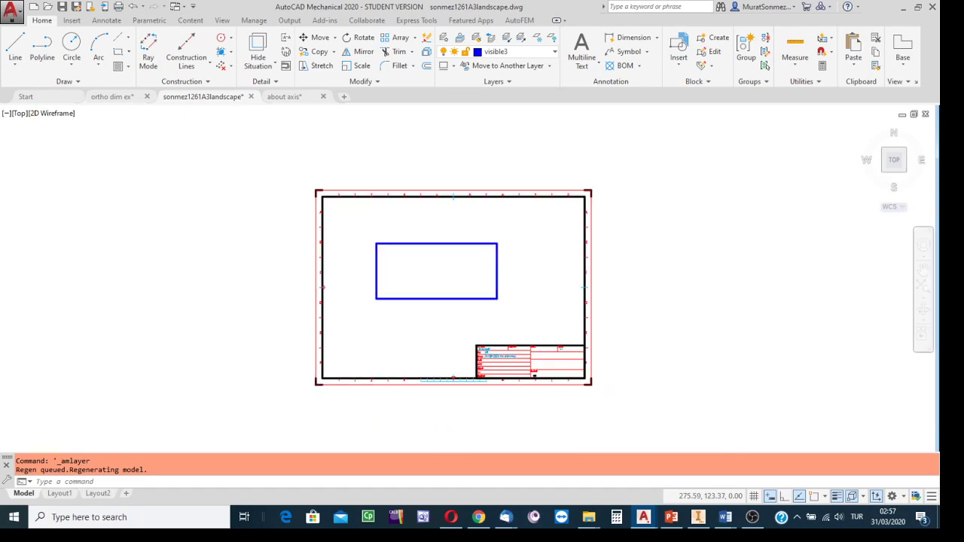
scroll(496, 304, up, 2)
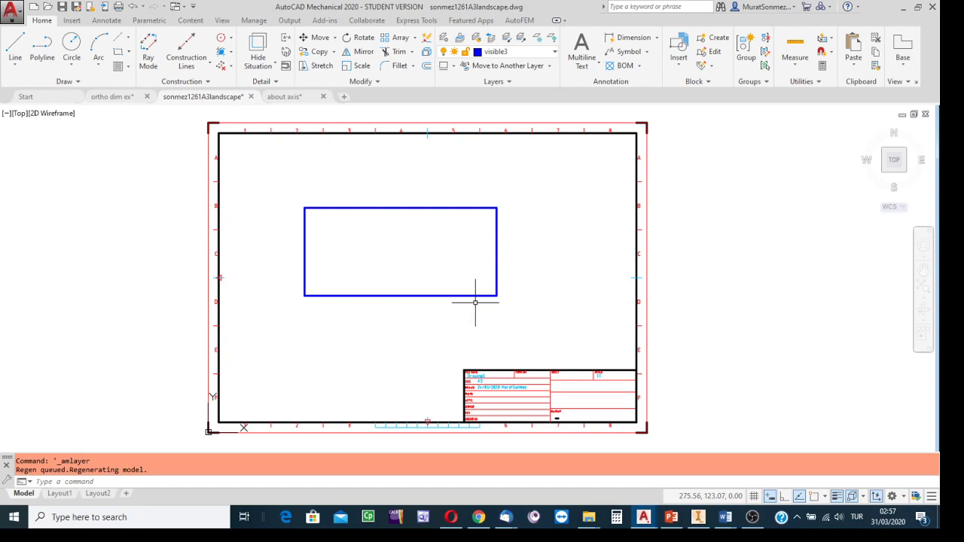
click(699, 515)
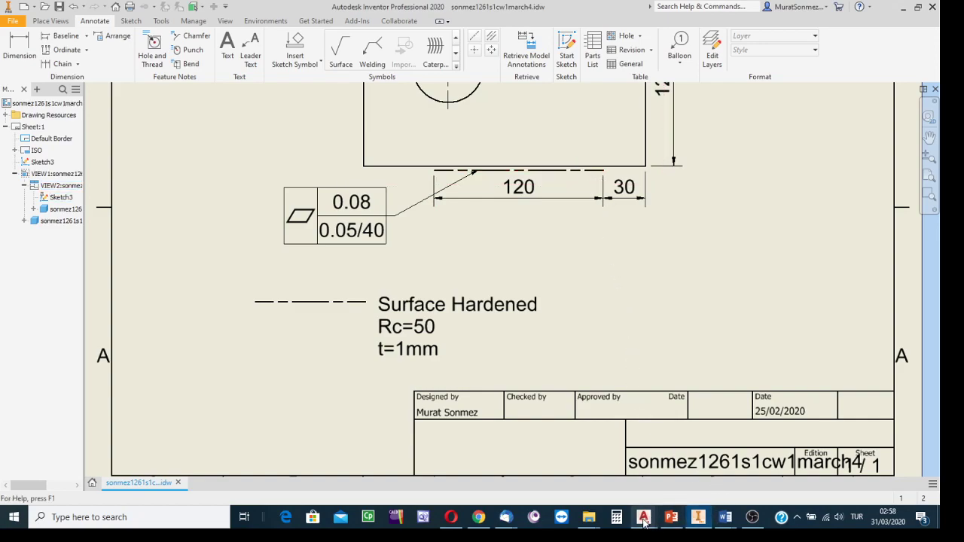
mouse_move(646, 519)
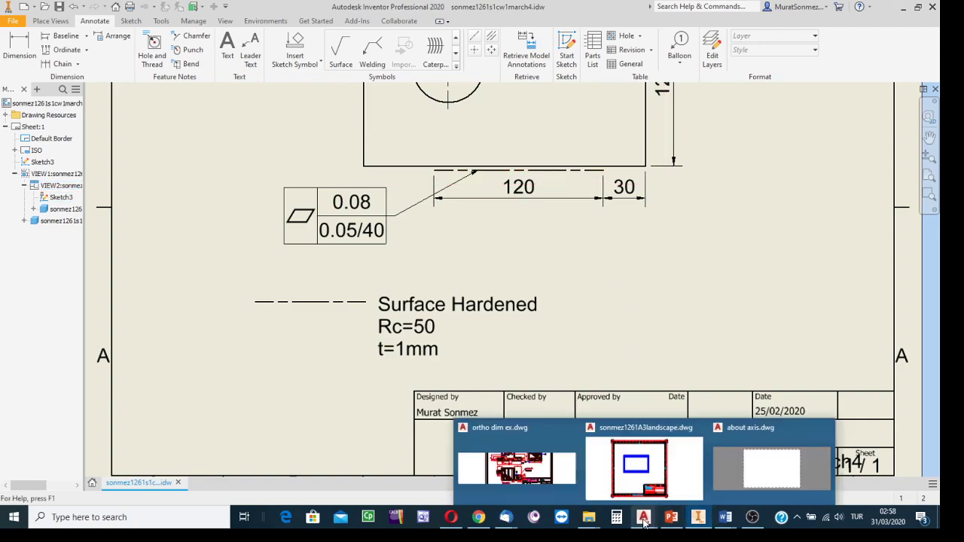
click(642, 474)
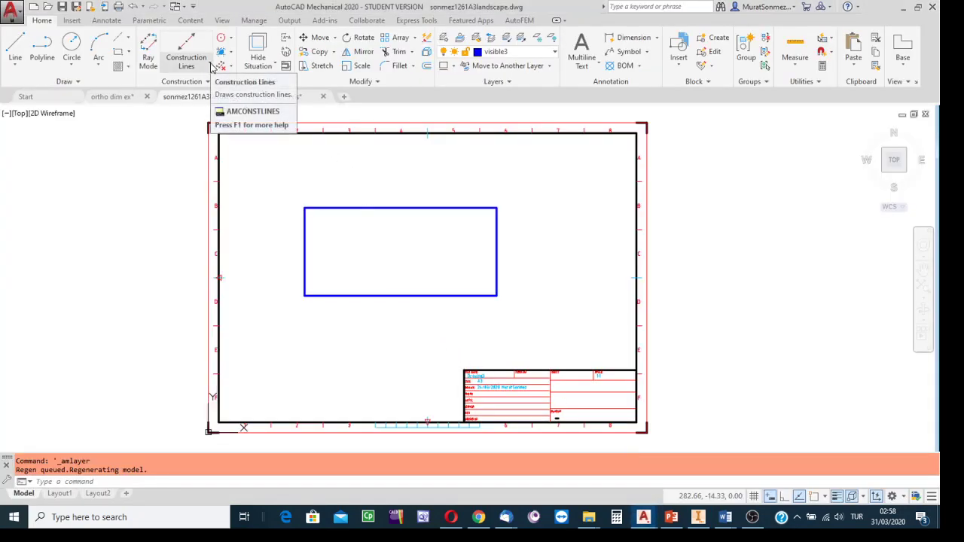
Step: Draw a construction line parallel to the rectangle's right edge, offset 30 mm toward the inside of the rectangle
click(213, 67)
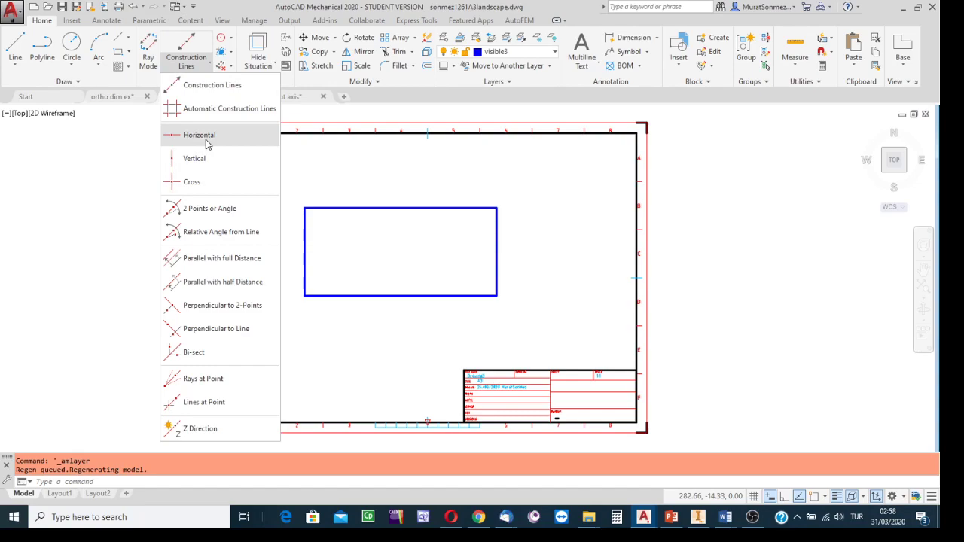
click(200, 260)
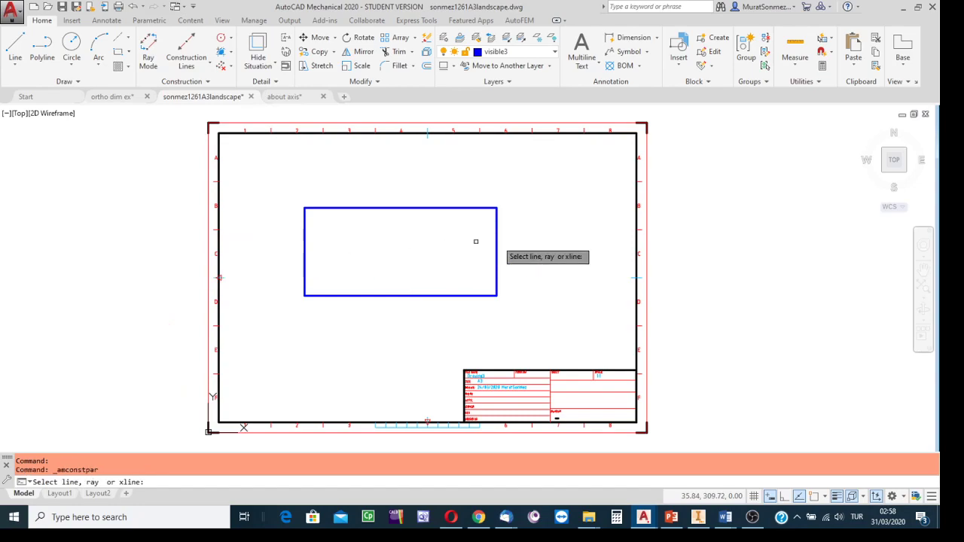
scroll(506, 274, up, 2)
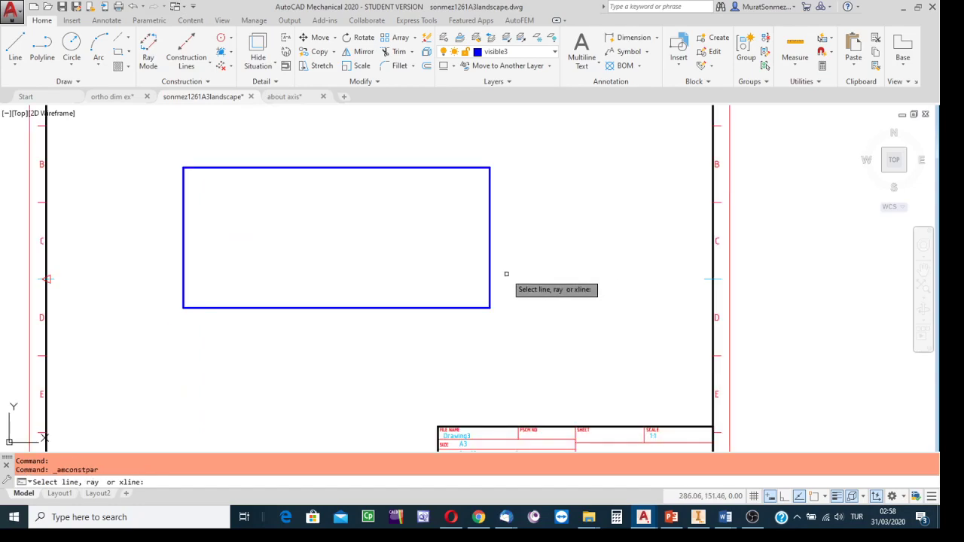
click(491, 230)
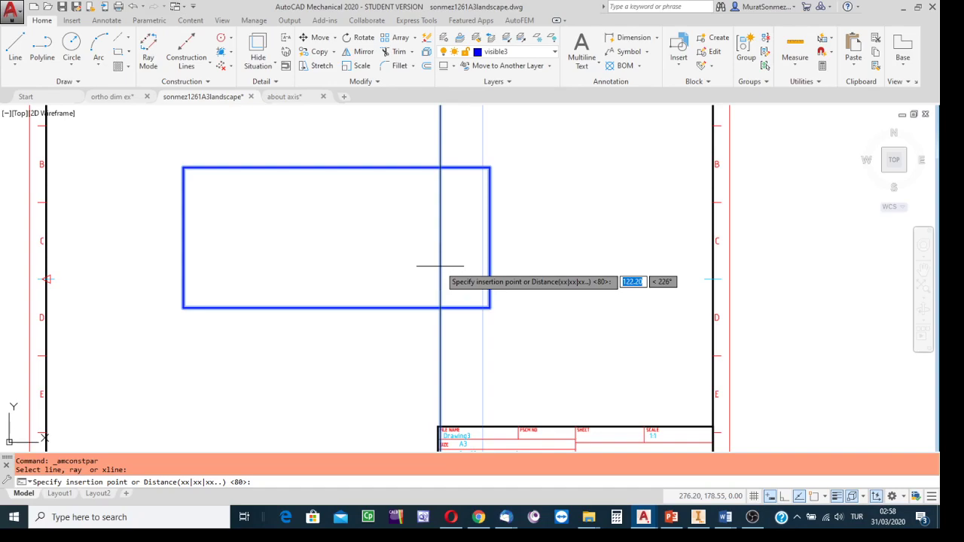
text(30)
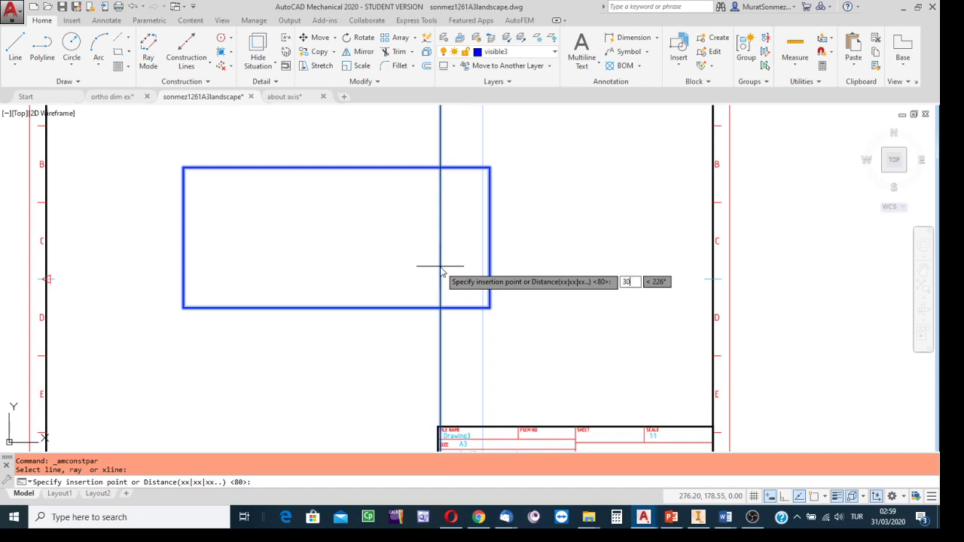
key(Return)
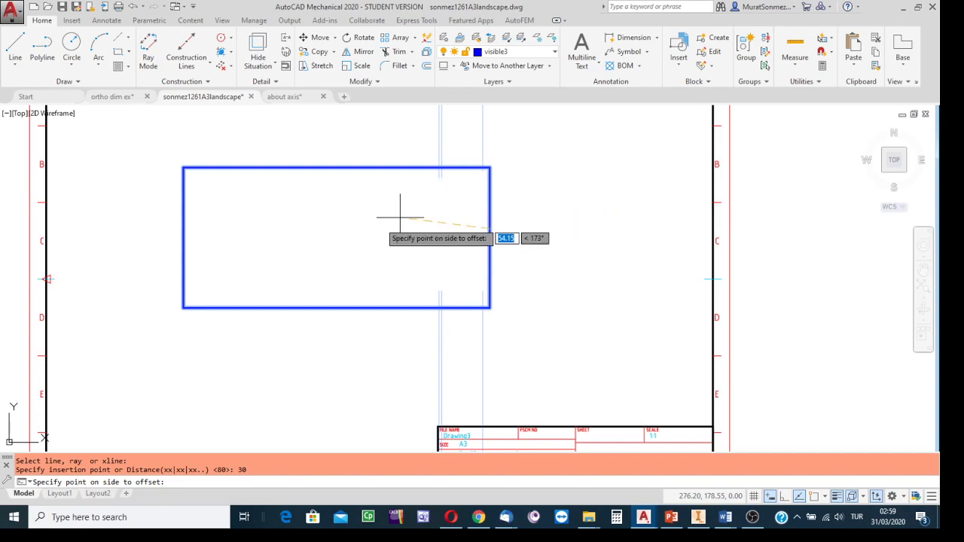
click(355, 215)
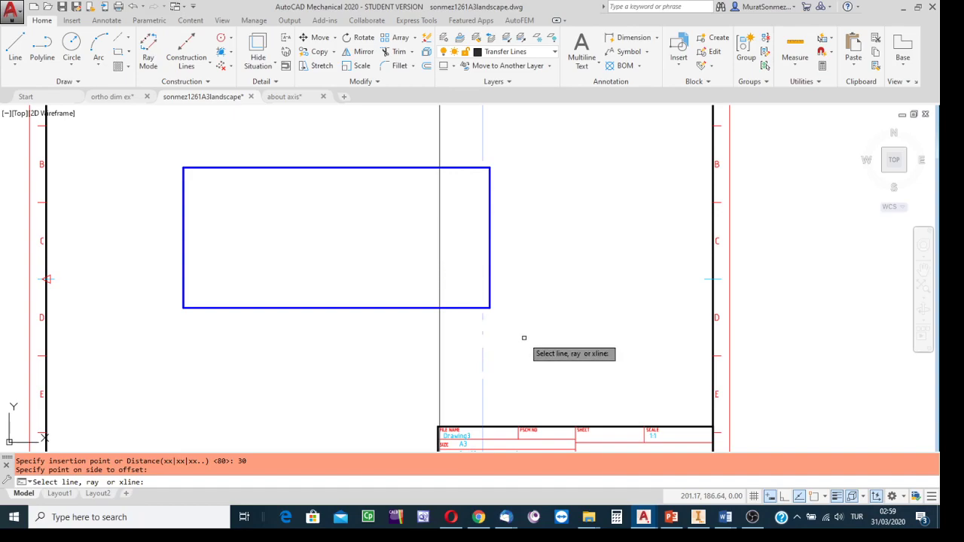
Step: Add a construction line parallel to the rectangle's bottom edge, offset 3 mm below it
click(384, 308)
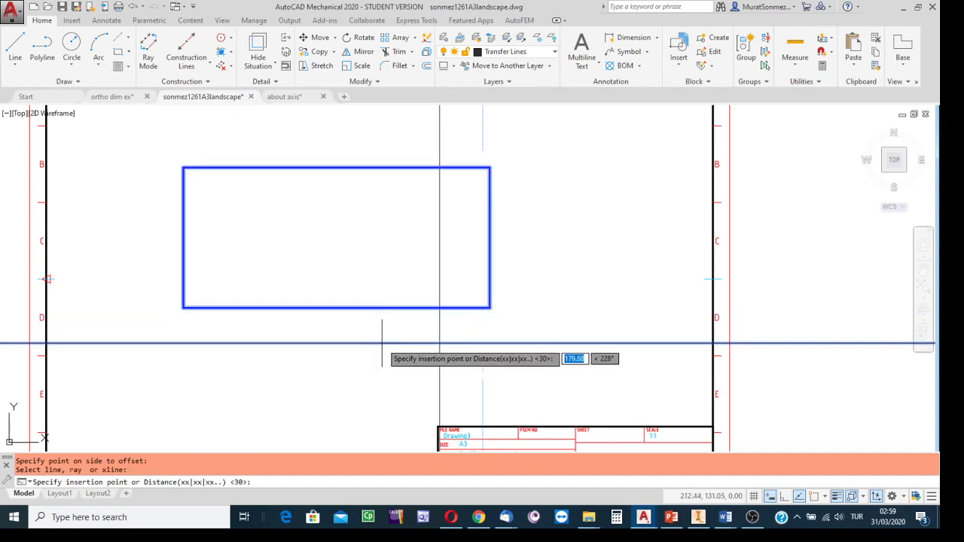
text(3)
key(Return)
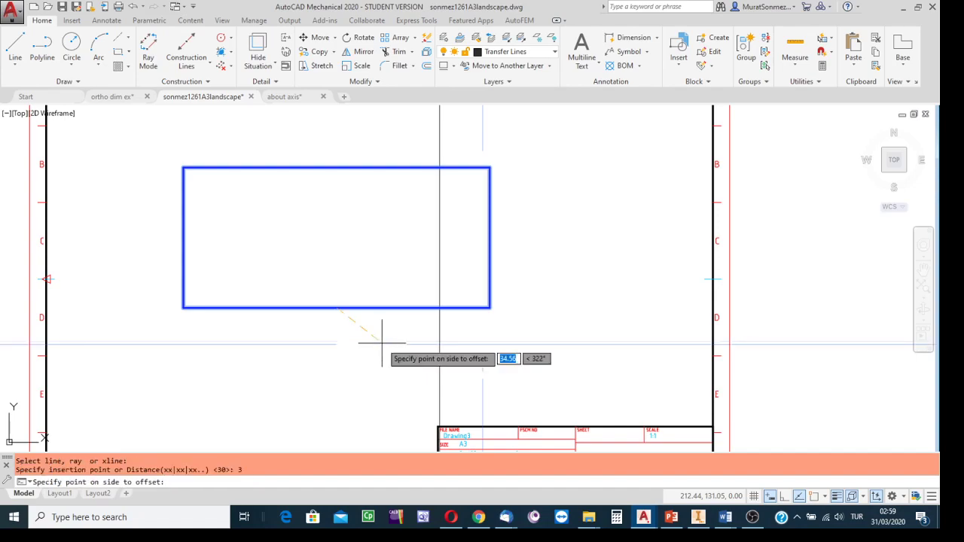
click(355, 338)
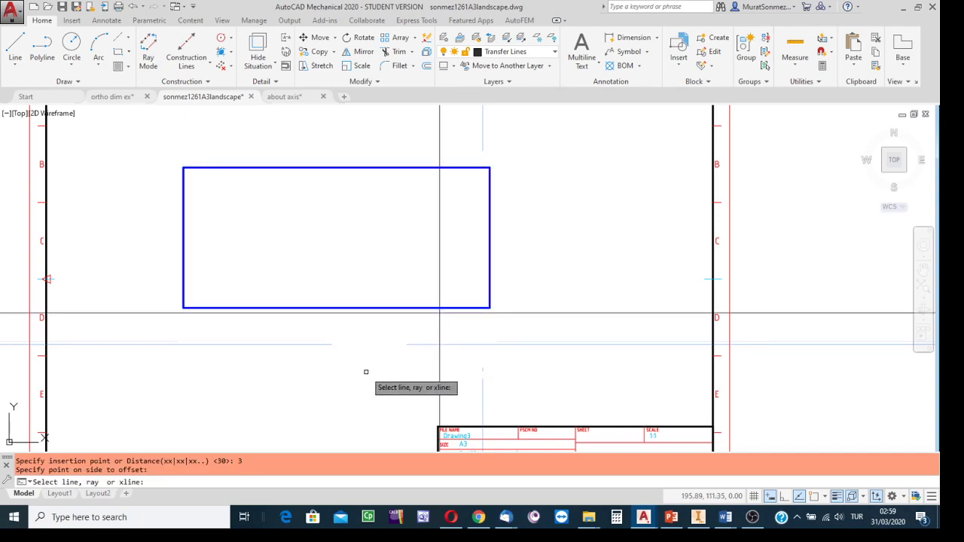
key(Escape)
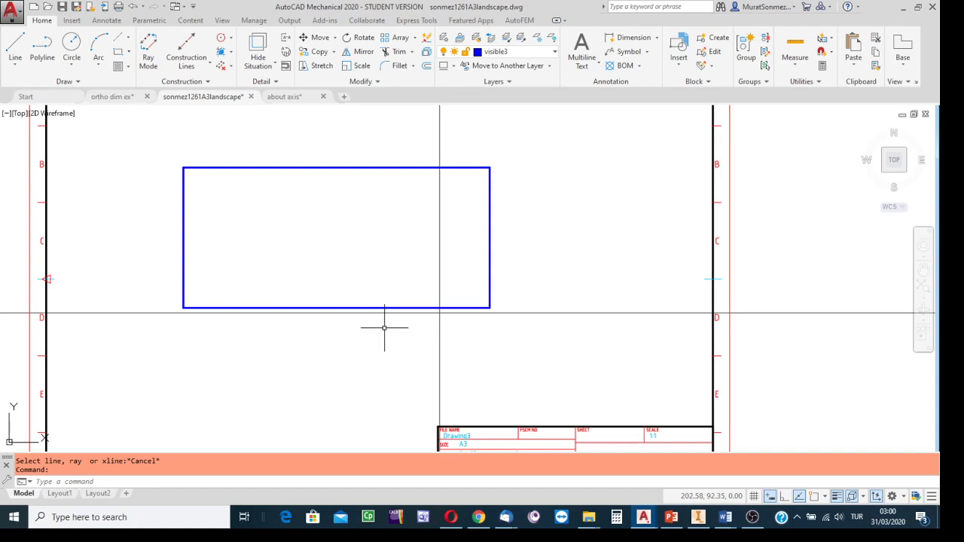
Step: Make Chain Lines the current layer and turn on object snap for drawing a new line
click(556, 52)
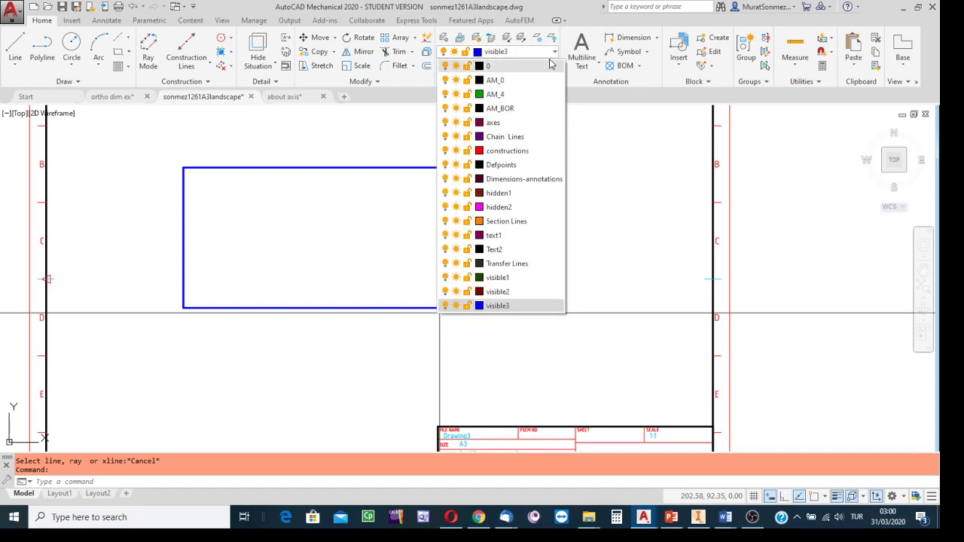
click(504, 139)
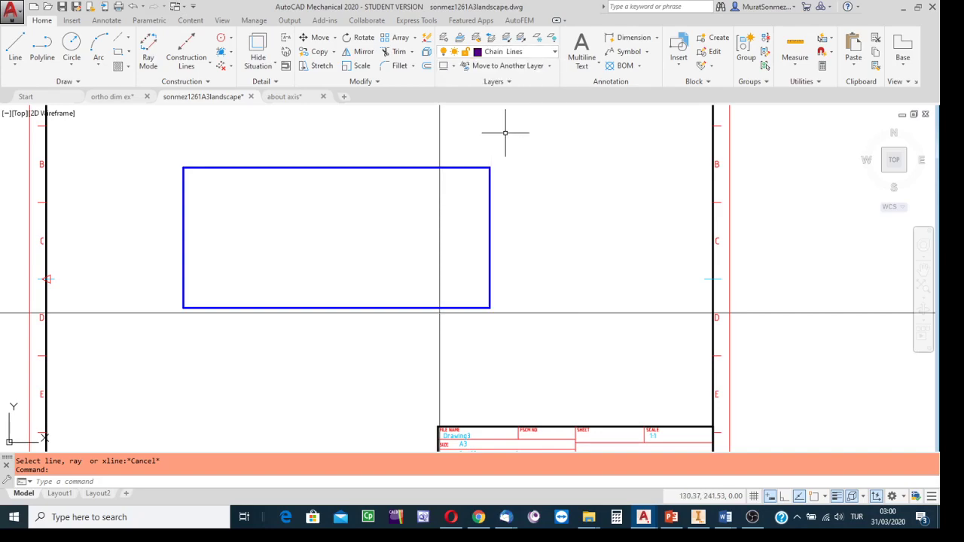
click(16, 42)
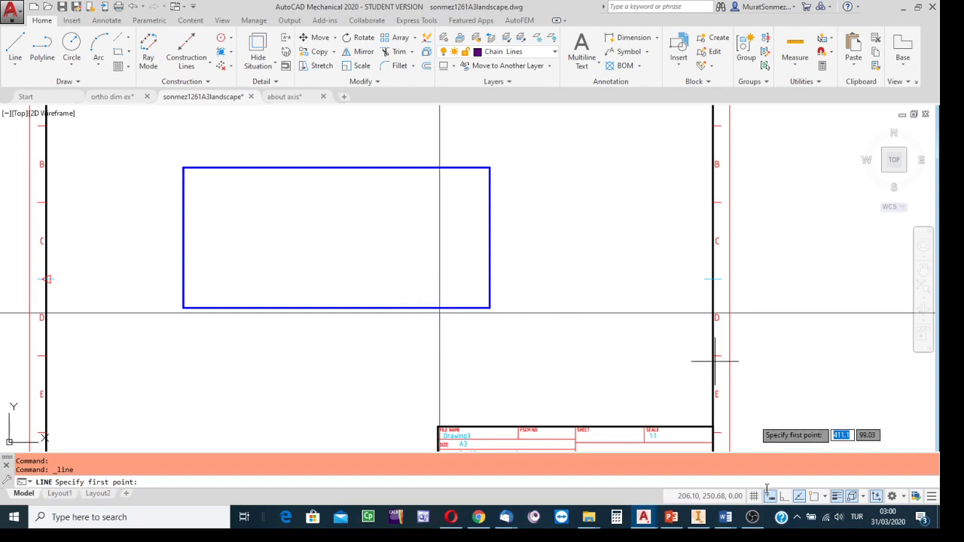
click(814, 499)
click(827, 497)
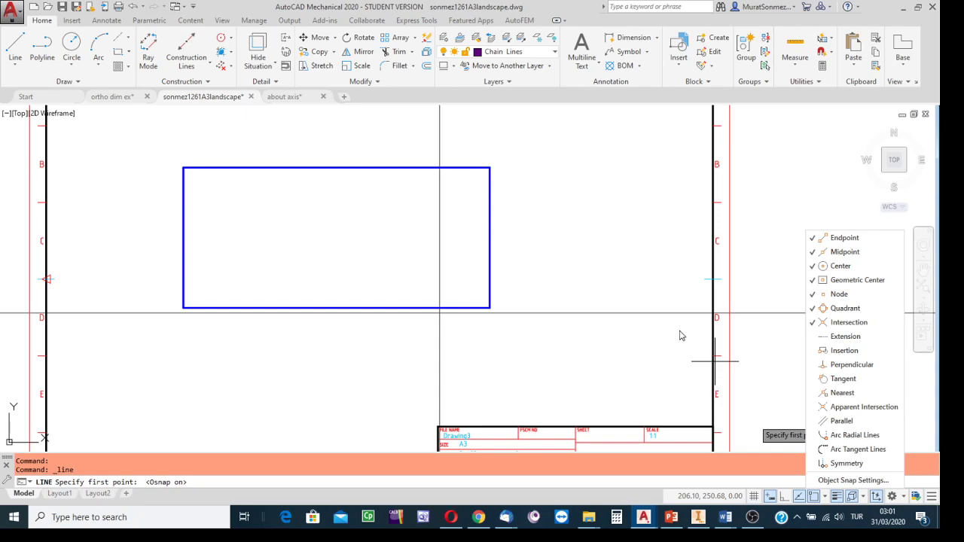
click(560, 334)
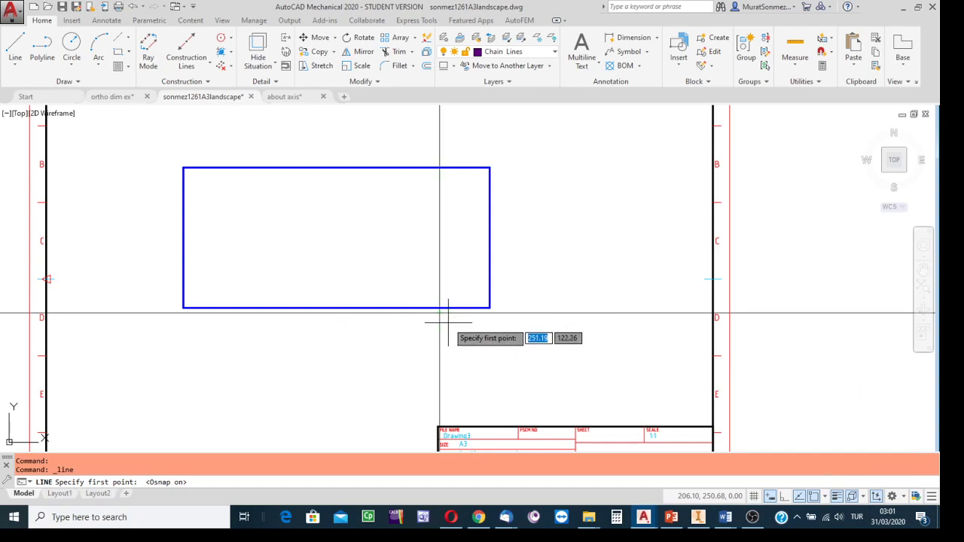
Step: Draw a 120 mm chain line at 180° from the intersection of the two construction lines, just below the rectangle
scroll(449, 325, up, 4)
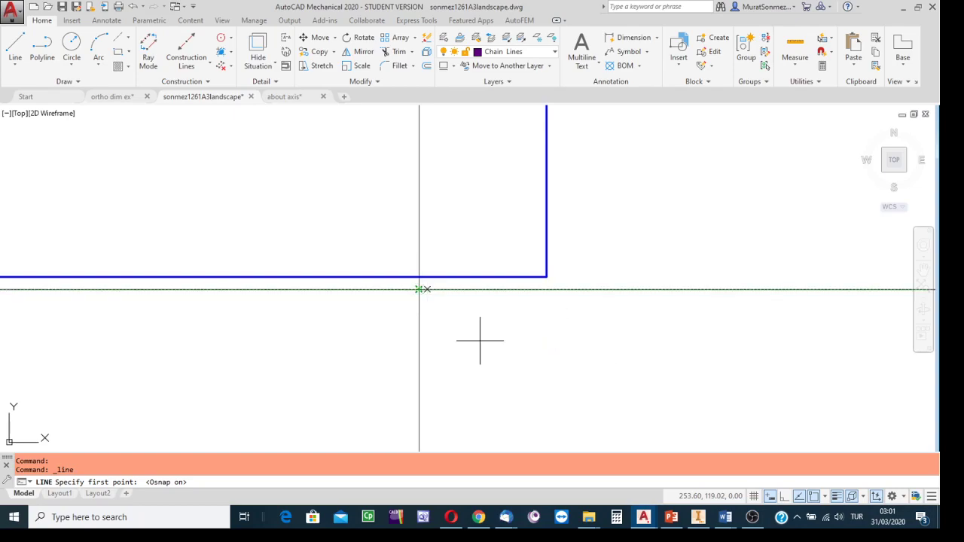
click(419, 289)
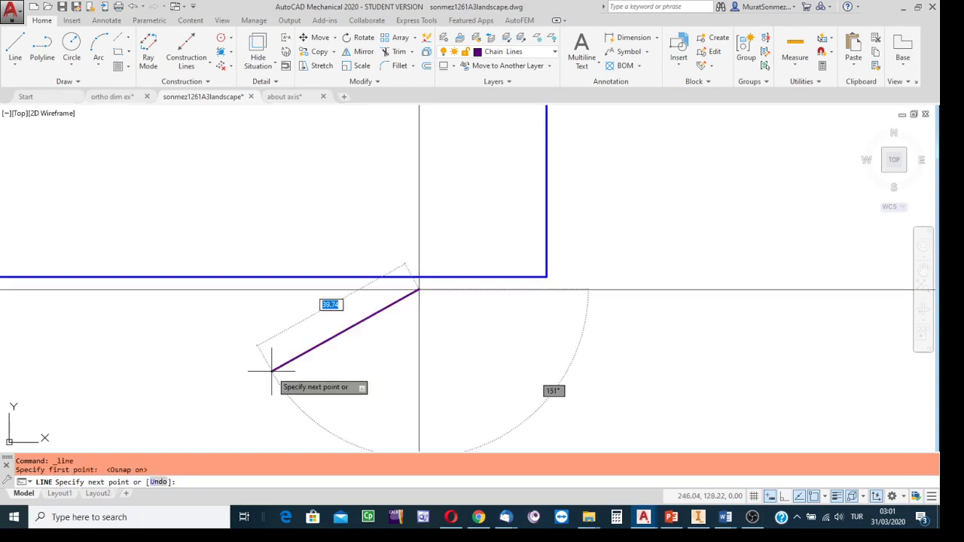
scroll(272, 371, up, 3)
middle_drag(276, 370, 575, 317)
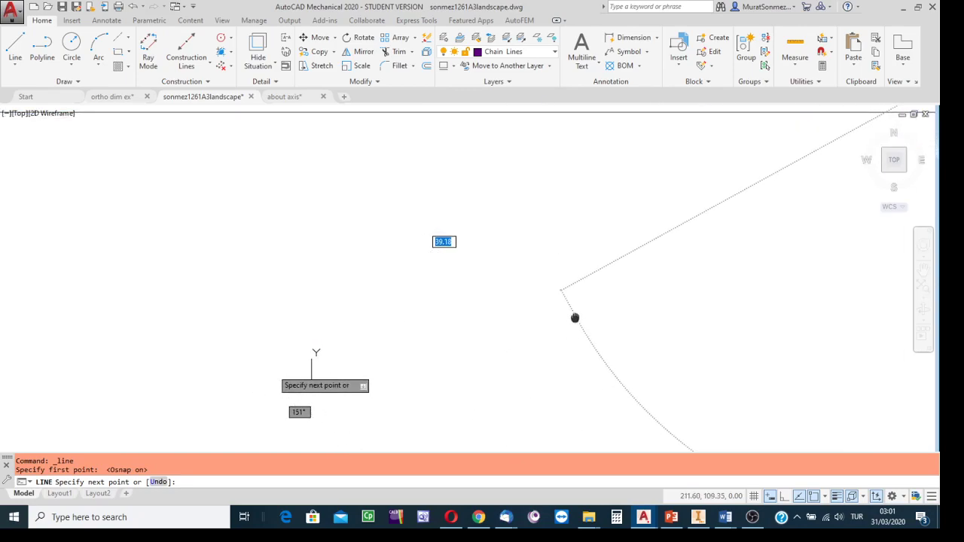
scroll(432, 329, down, 2)
scroll(431, 328, down, 3)
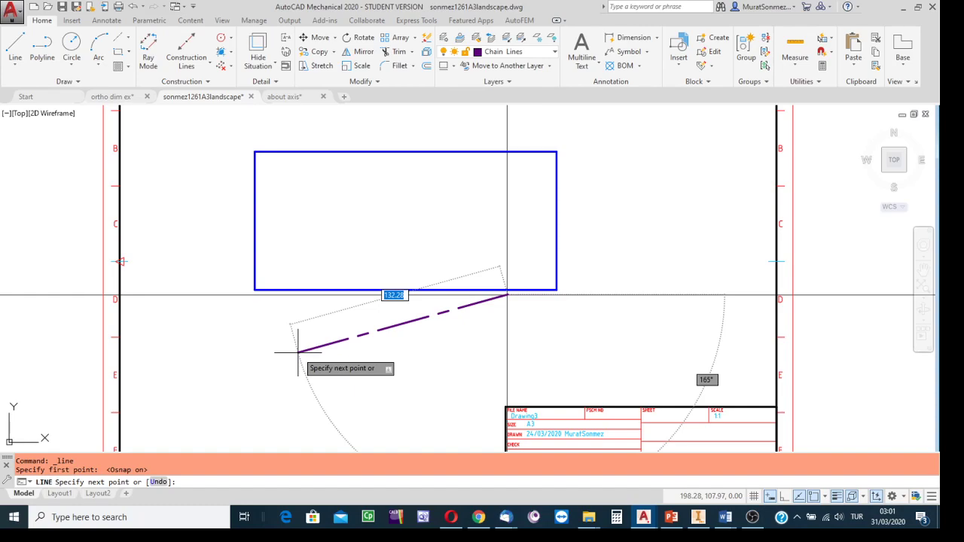
text(120)
key(Tab)
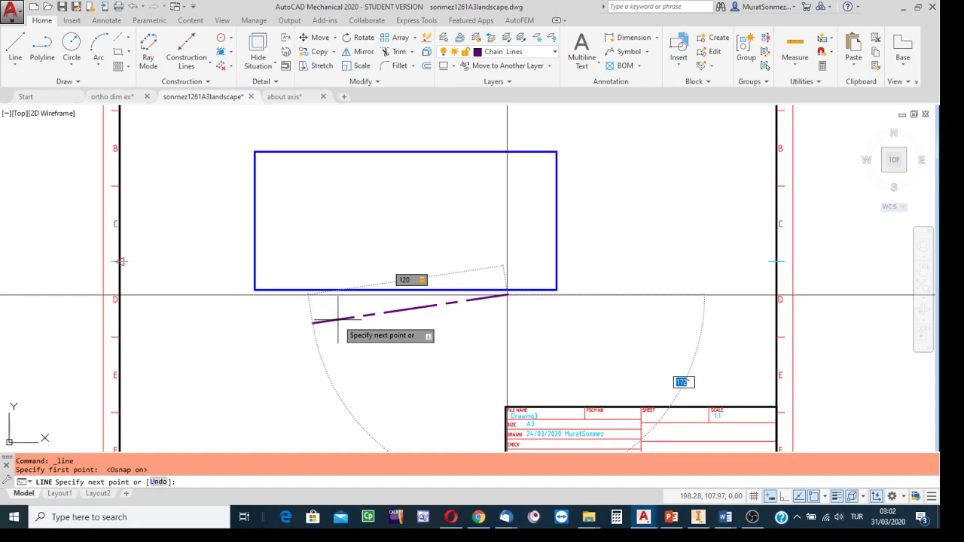
text(180)
key(Return)
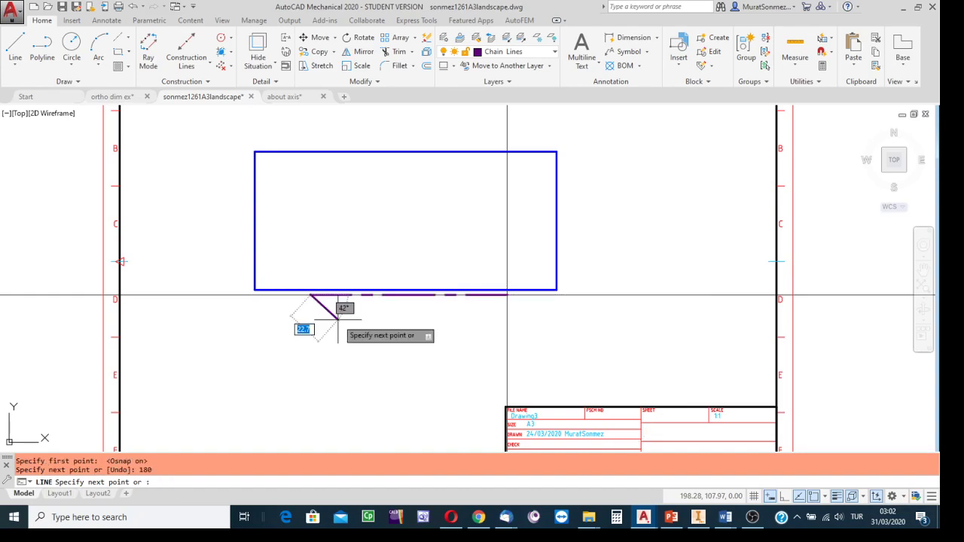
key(Escape)
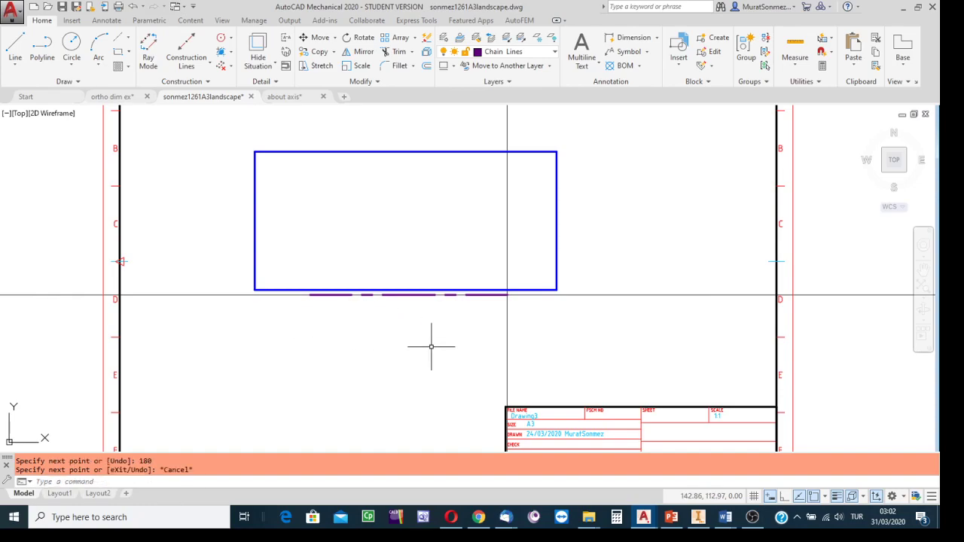
Step: Draw a separate horizontal chain line about 77 mm long in the empty area below and to the left of the rectangle
scroll(454, 341, up, 2)
scroll(453, 341, down, 4)
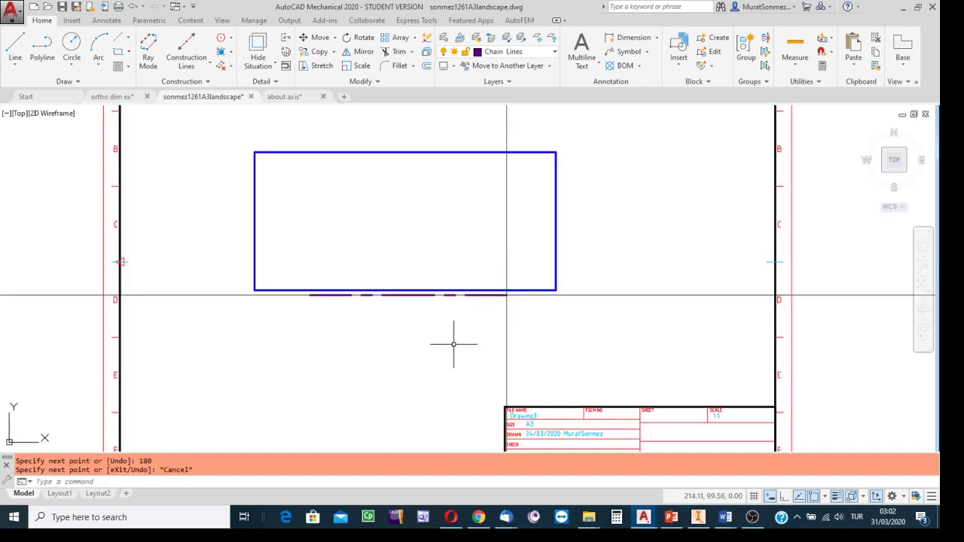
middle_drag(441, 351, 503, 267)
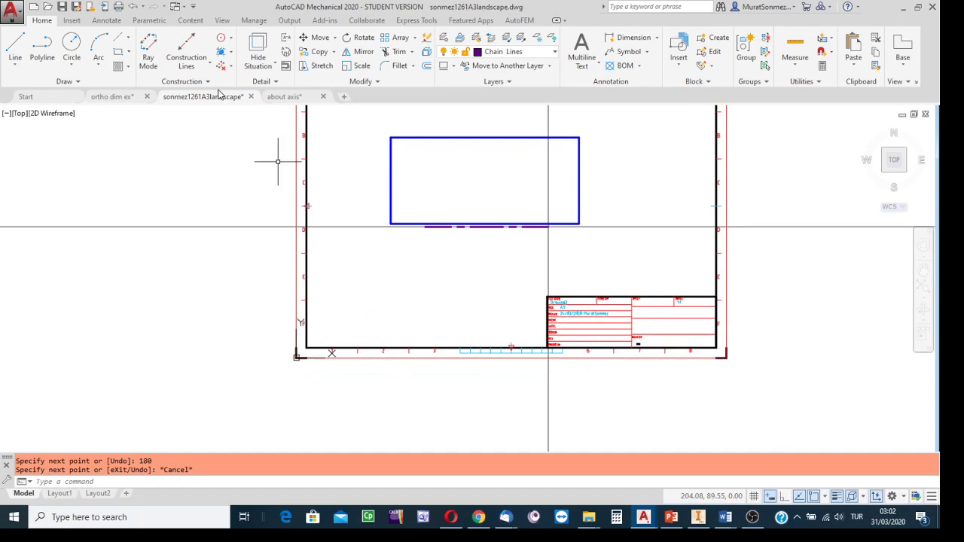
click(16, 46)
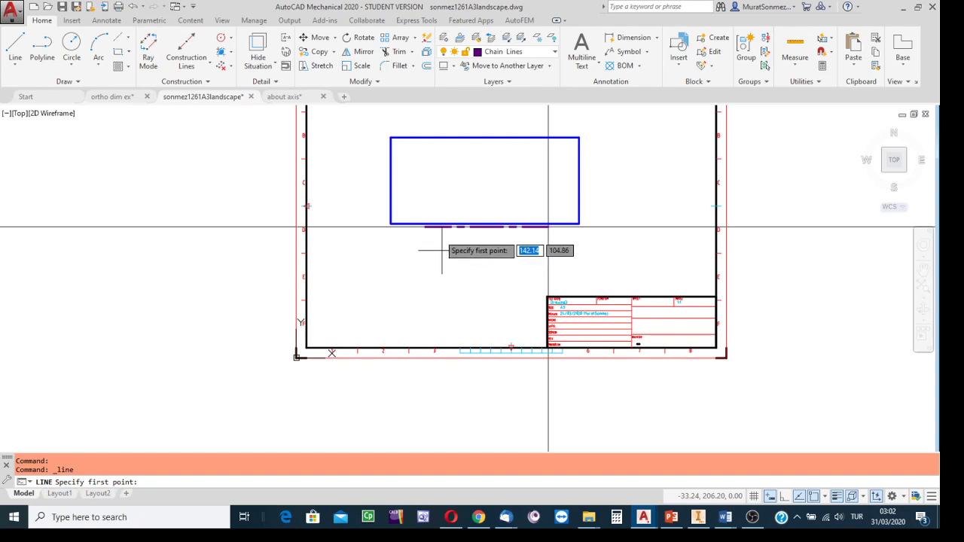
click(348, 277)
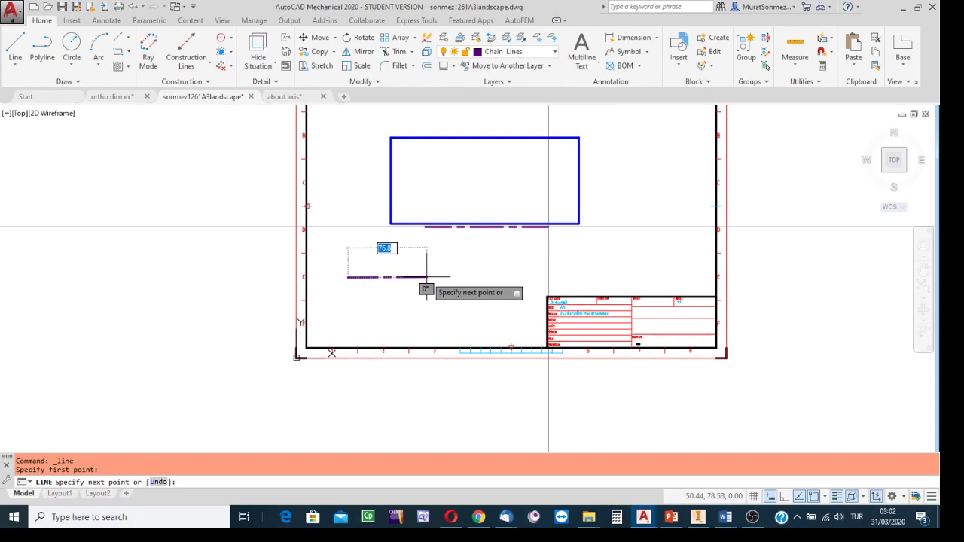
click(426, 277)
key(Escape)
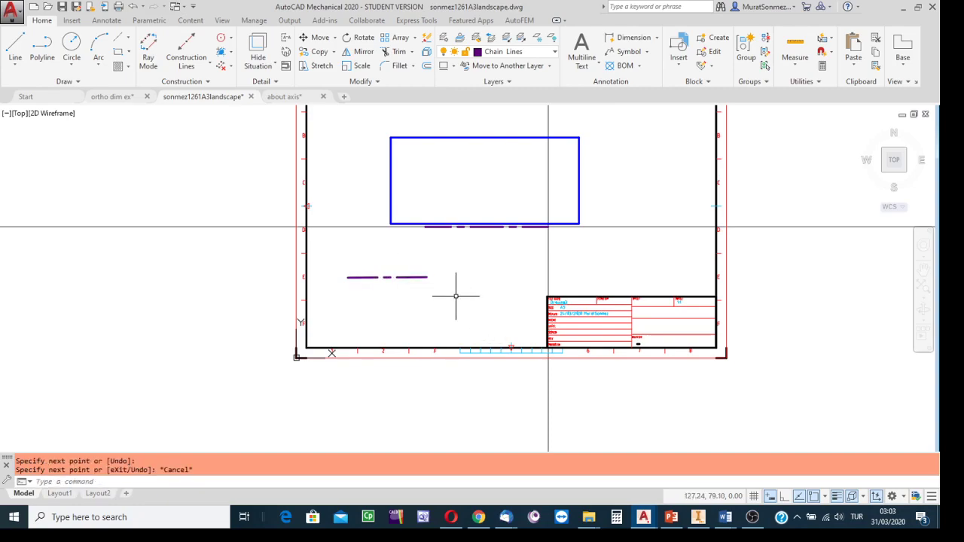
scroll(430, 289, up, 2)
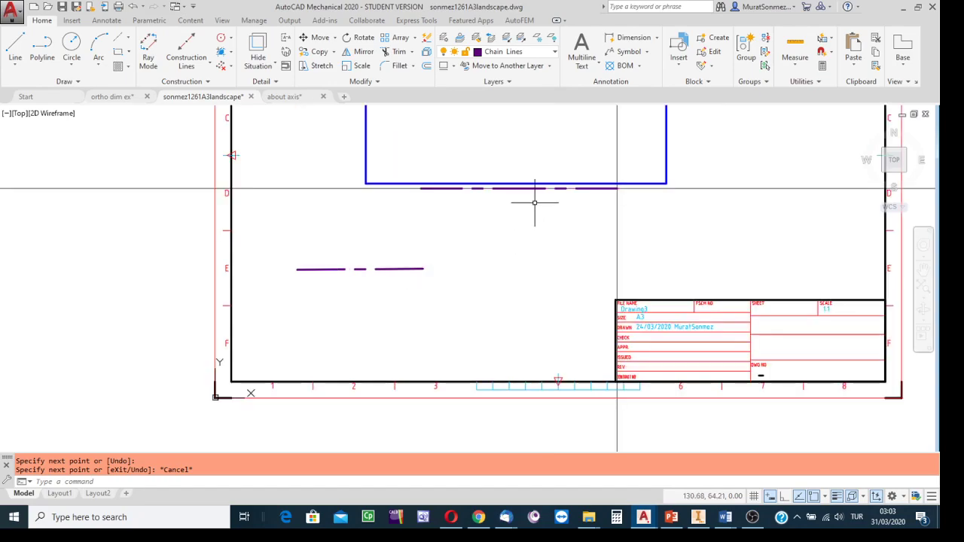
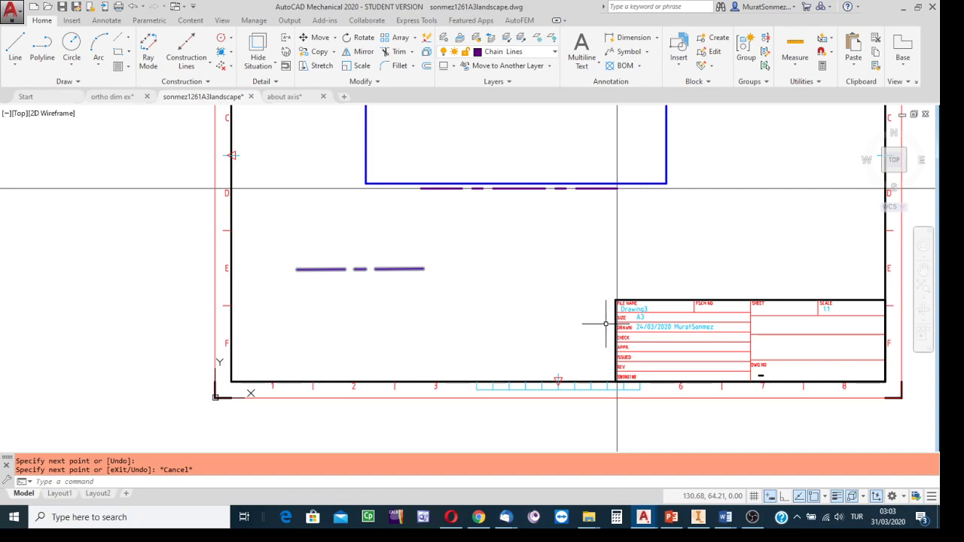
key(Escape)
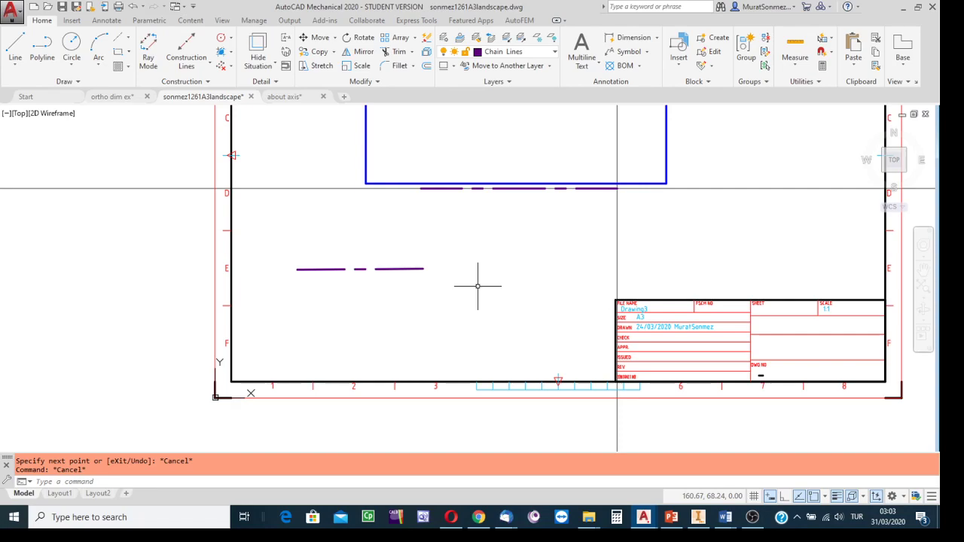
click(520, 188)
click(396, 269)
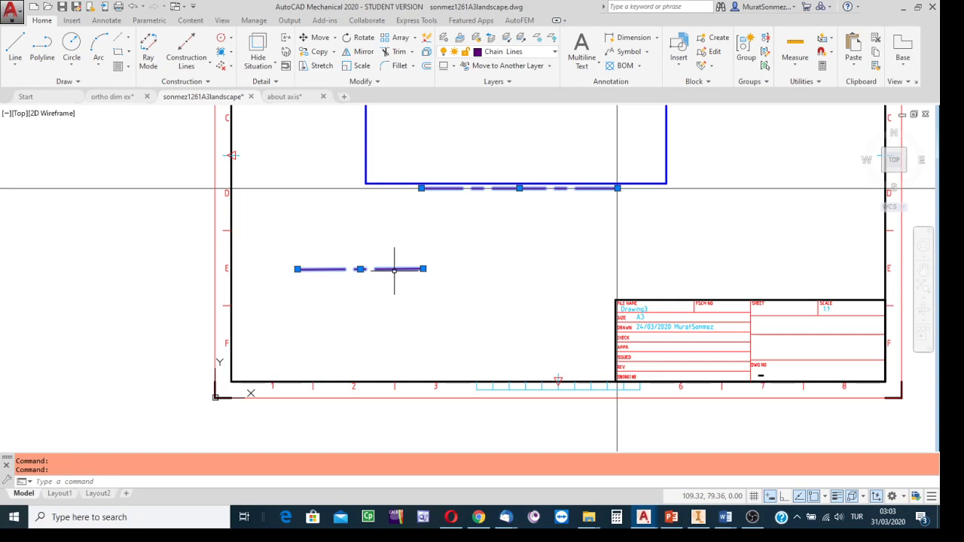
key(Escape)
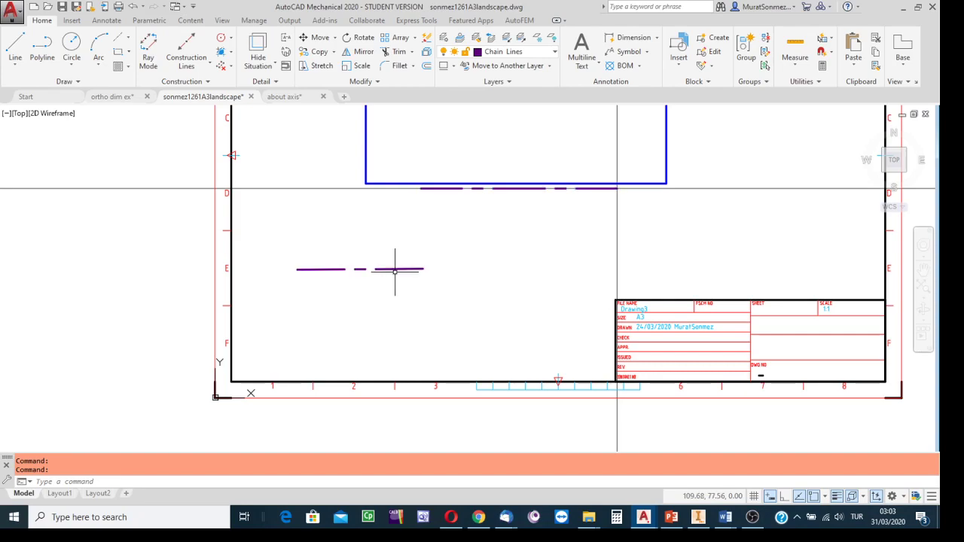
Step: Set the linetype scale of both chain lines, the one below the rectangle and the separate lower one, to 0.4
click(509, 188)
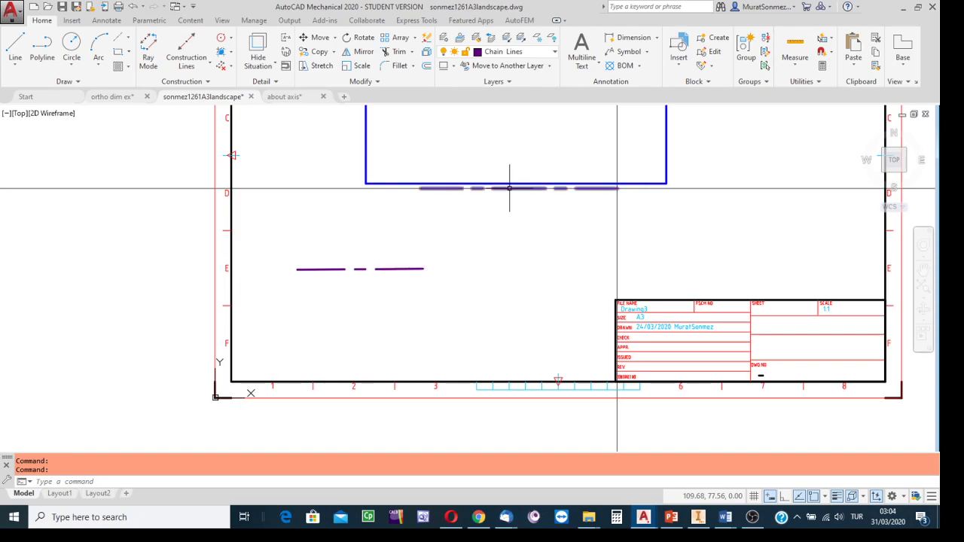
click(405, 269)
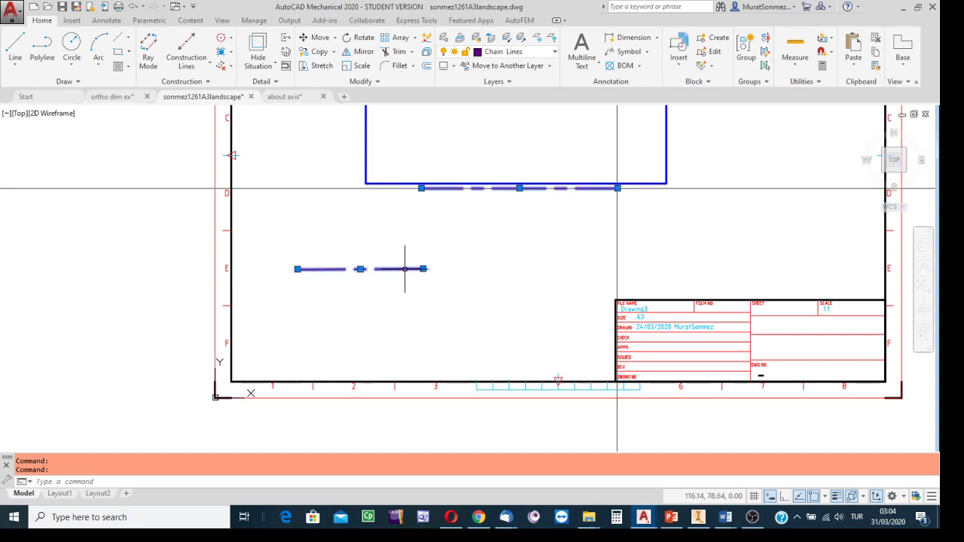
right_click(405, 269)
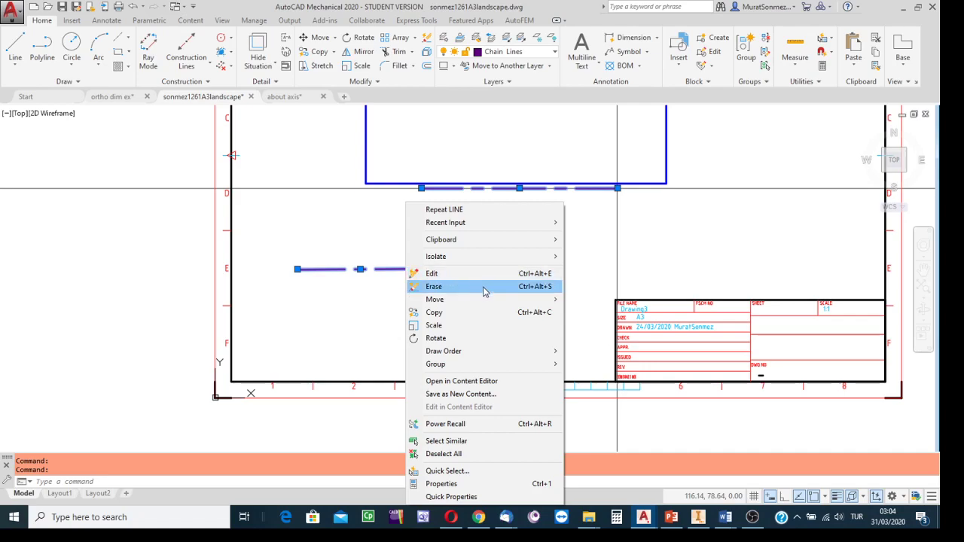
click(444, 484)
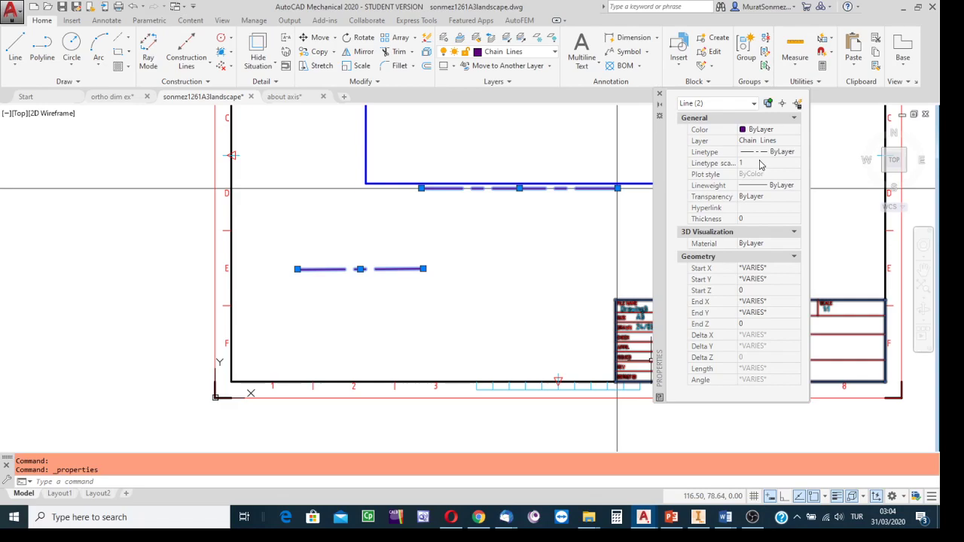
click(750, 163)
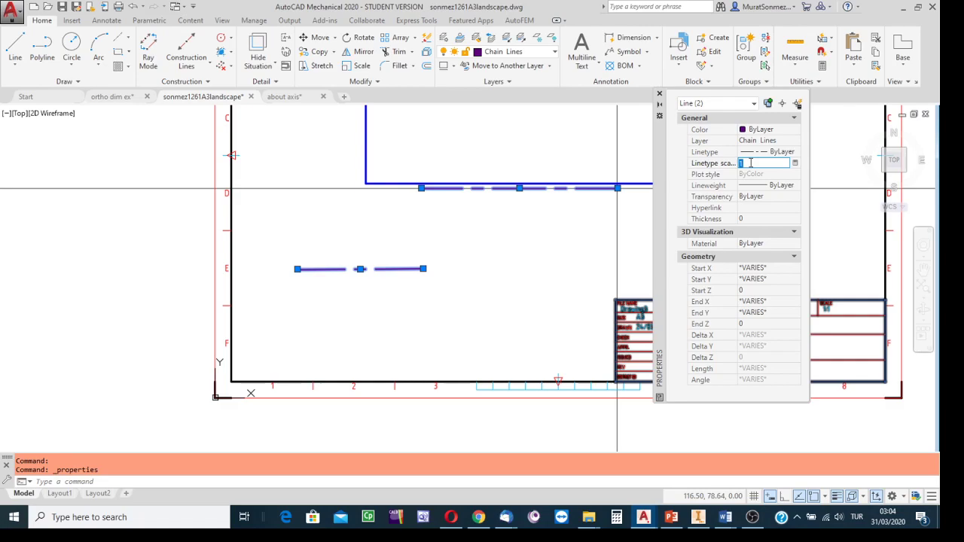
text(0.4)
key(Return)
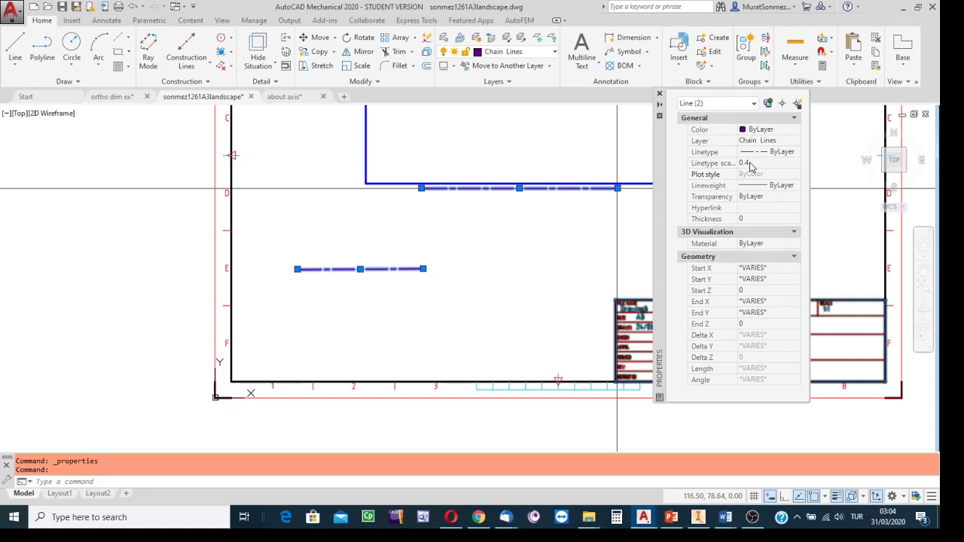
click(660, 94)
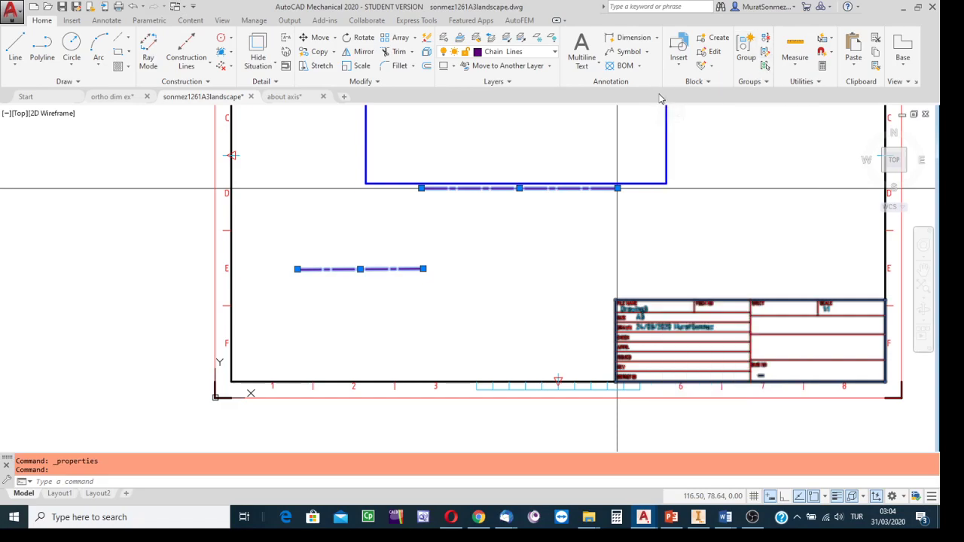
key(Escape)
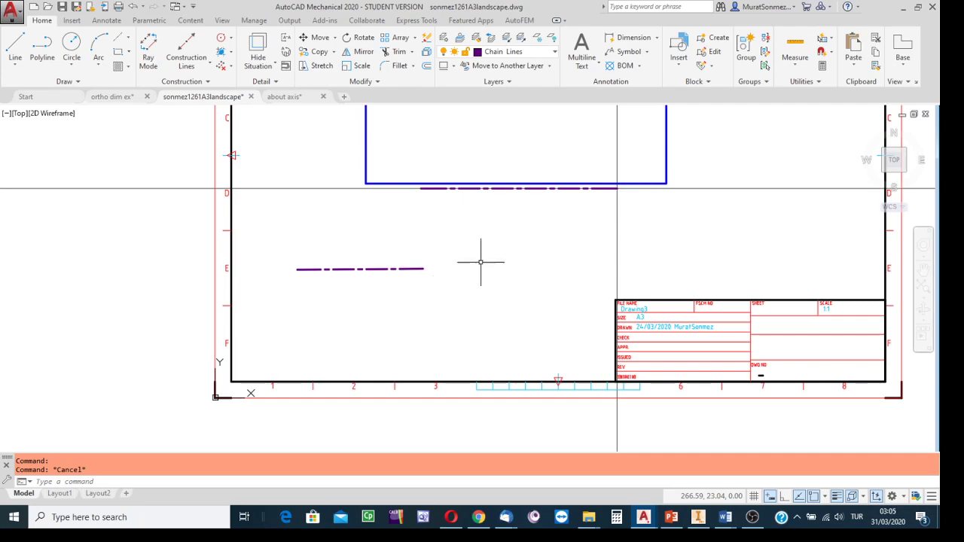
Step: Turn off the Transfer Lines layer to hide the construction lines around the rectangle
middle_drag(561, 247, 470, 292)
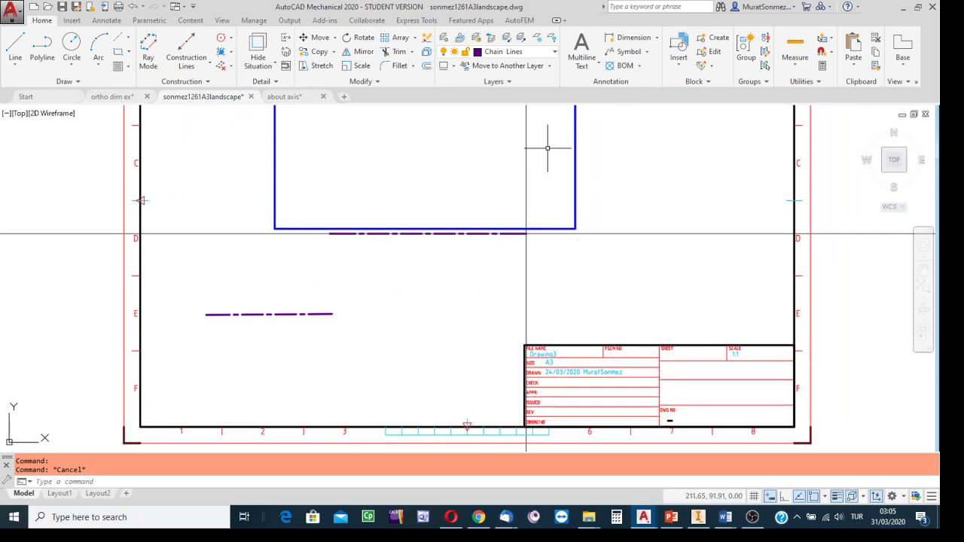
mouse_move(621, 159)
middle_down()
mouse_move(605, 189)
mouse_move(591, 192)
middle_up()
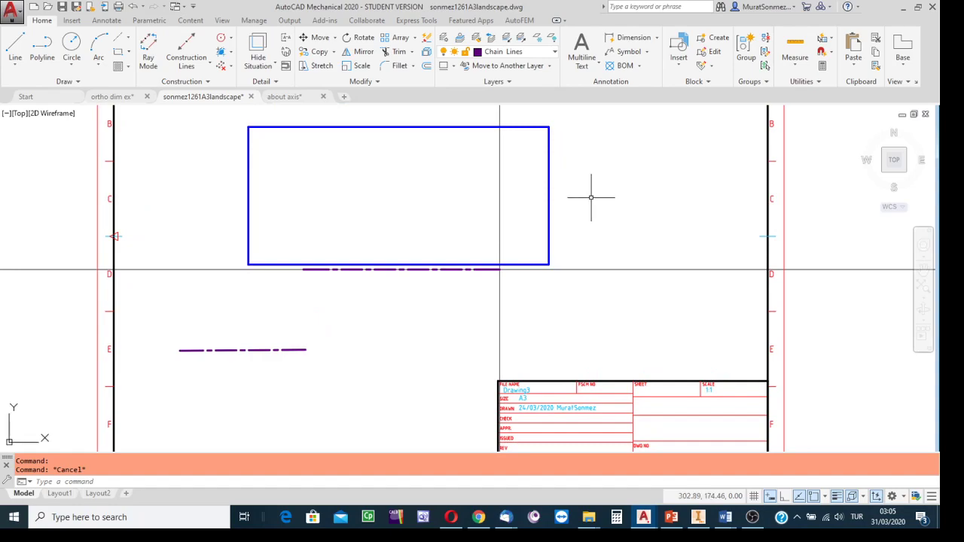
double_click(500, 269)
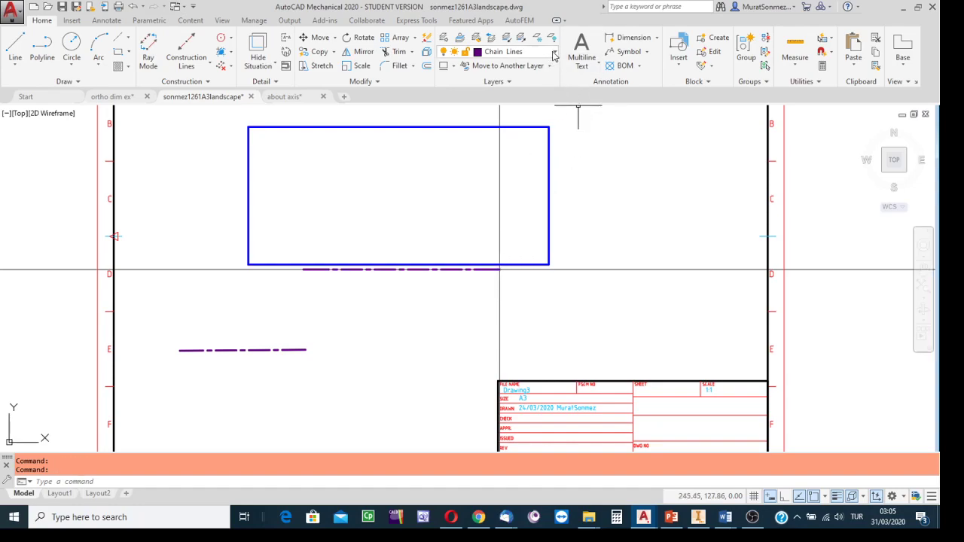
click(555, 53)
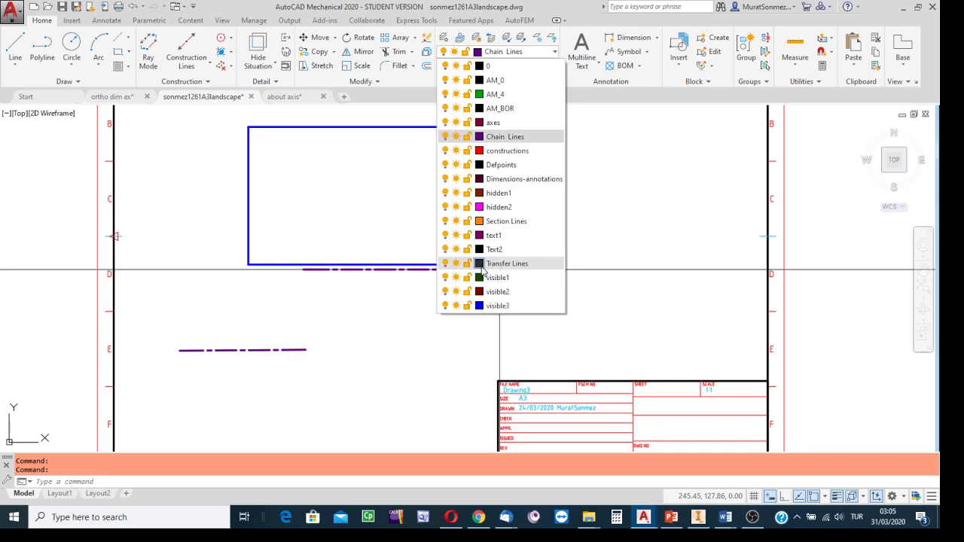
click(446, 264)
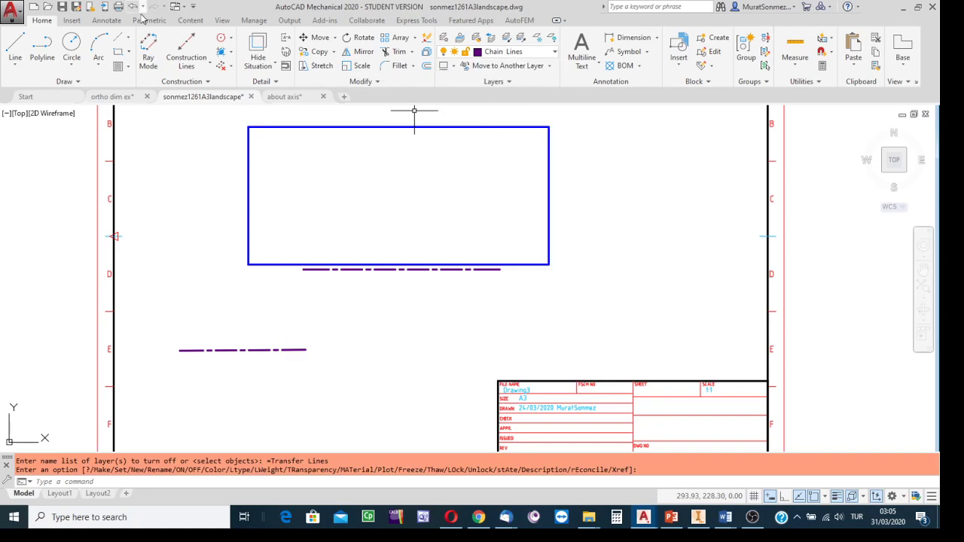
Step: Add a horizontal dimension from the rectangle's lower-right corner to the chain line's right end, placed just below the line
click(108, 24)
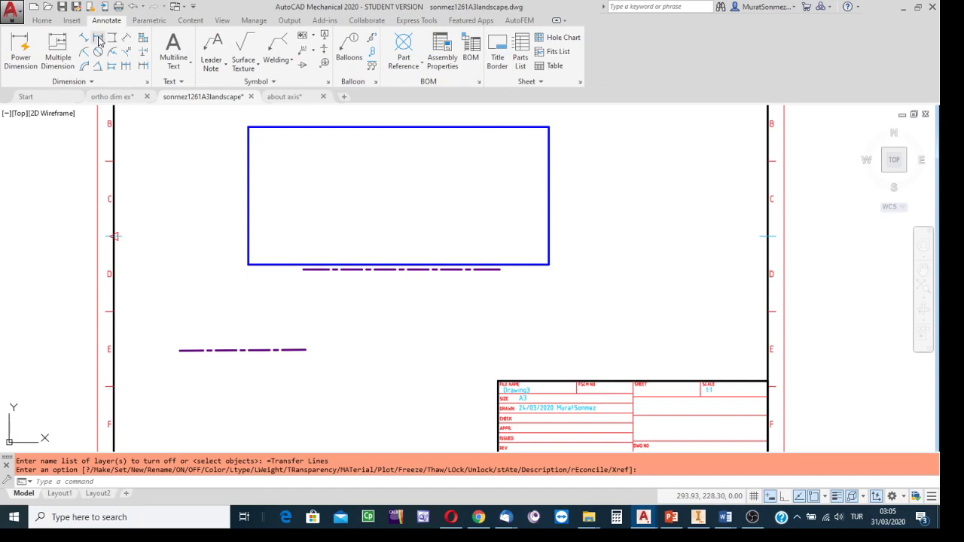
click(98, 41)
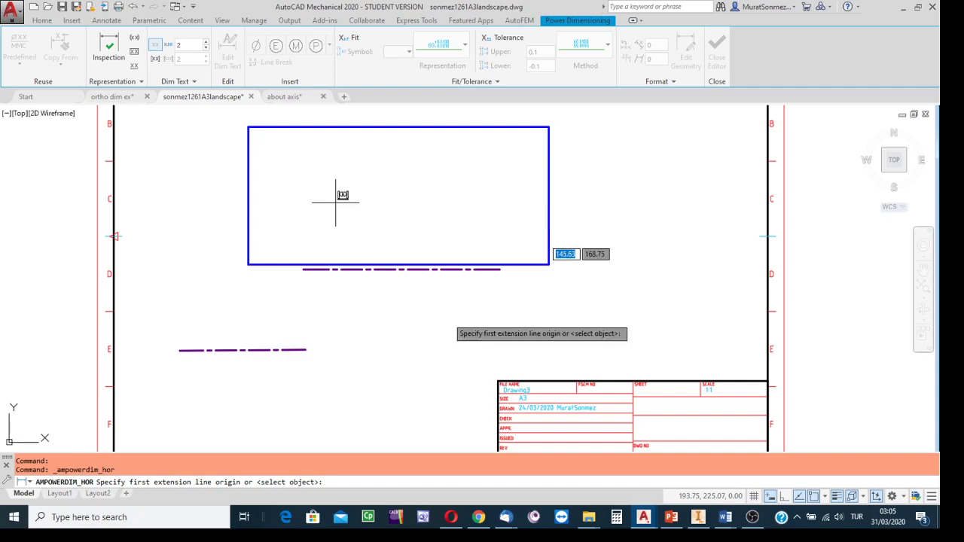
click(549, 264)
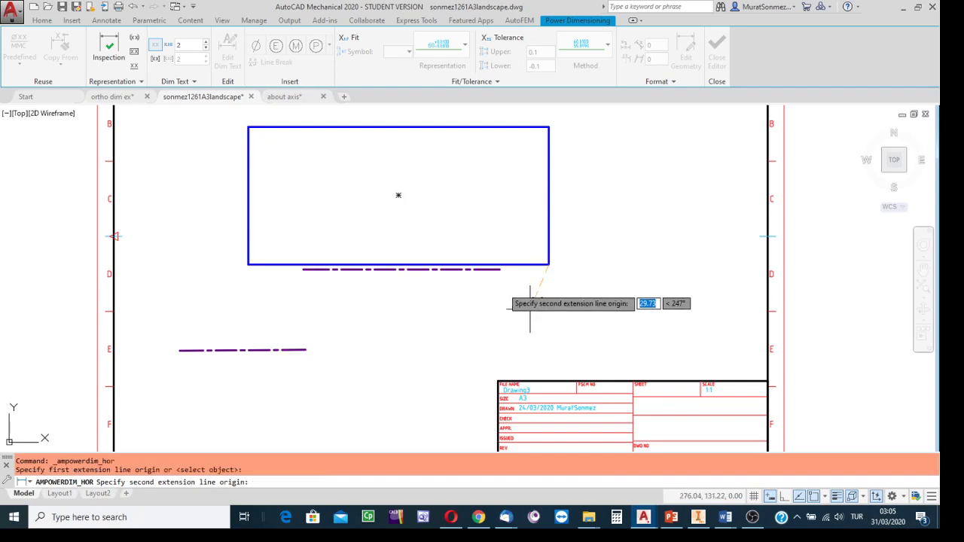
click(500, 269)
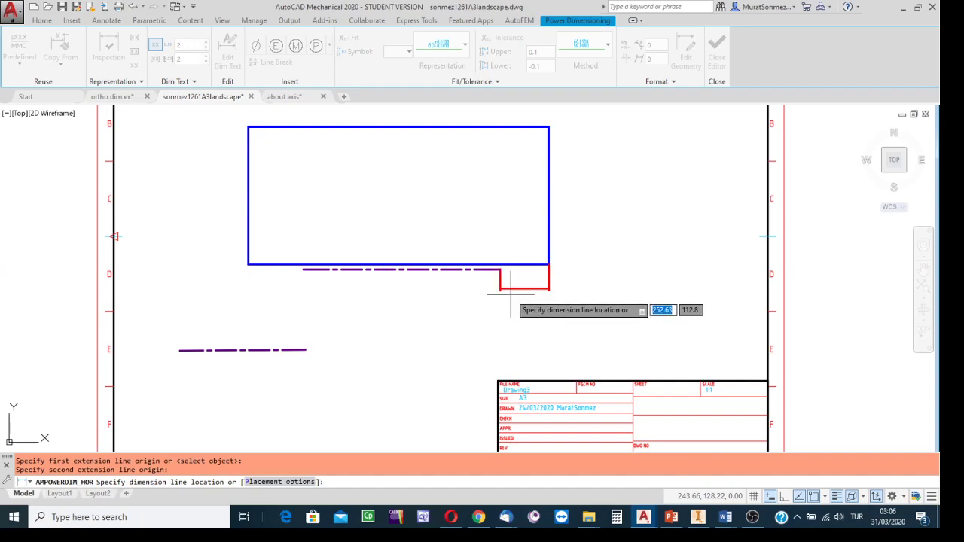
click(510, 292)
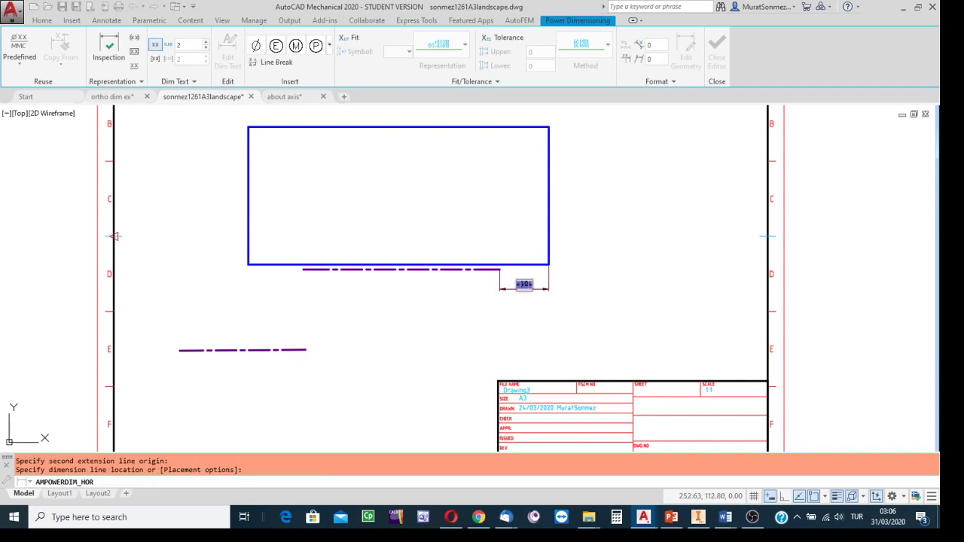
click(516, 325)
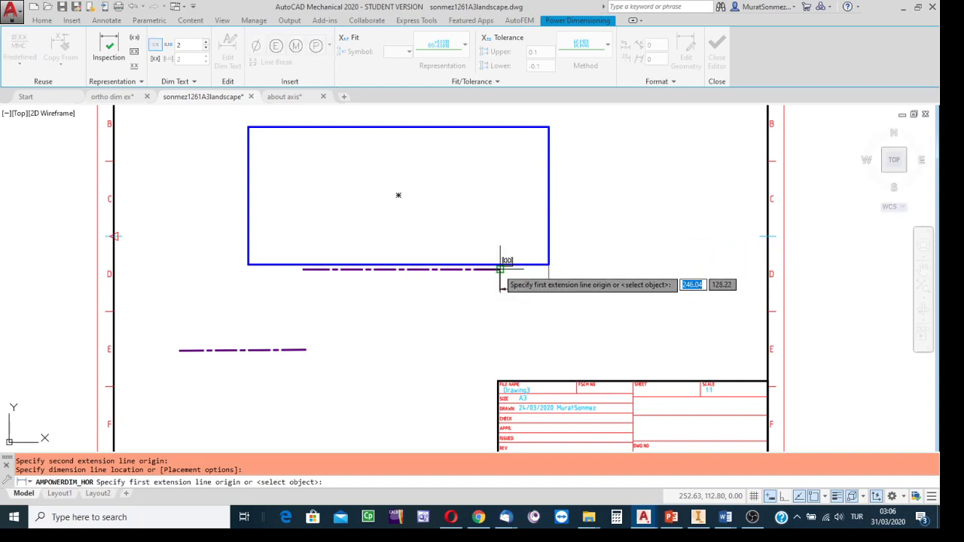
Step: Dimension the full length of the chain line below the rectangle, in line with the neighbouring horizontal dimension
click(499, 269)
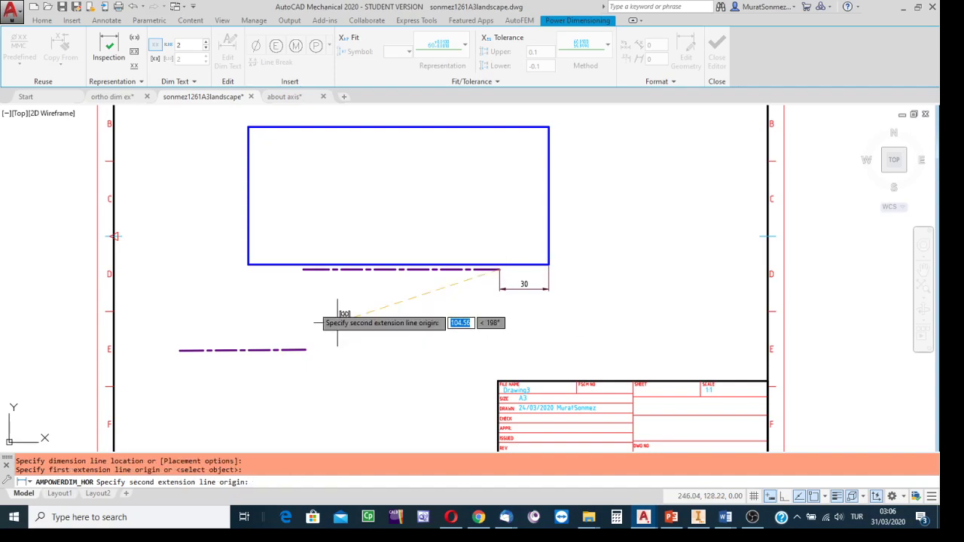
click(302, 269)
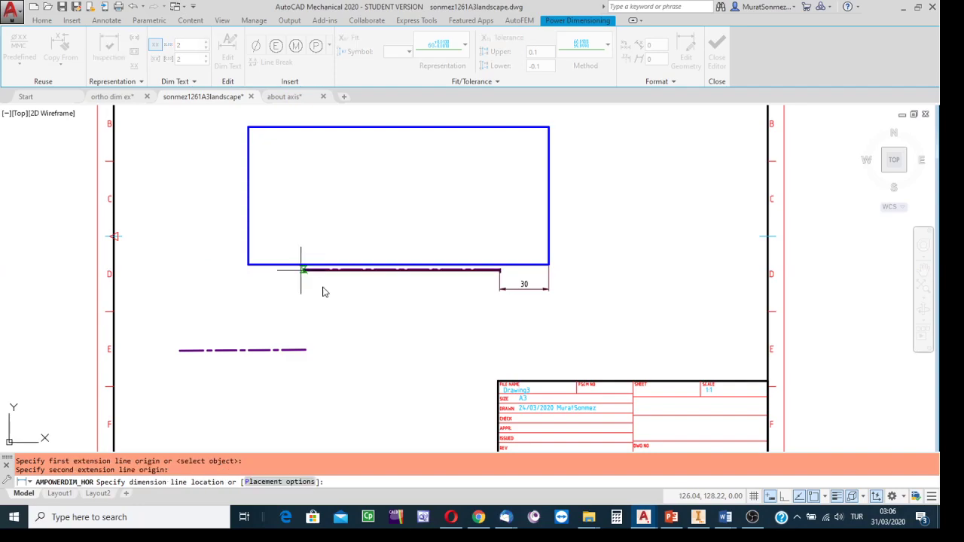
click(343, 294)
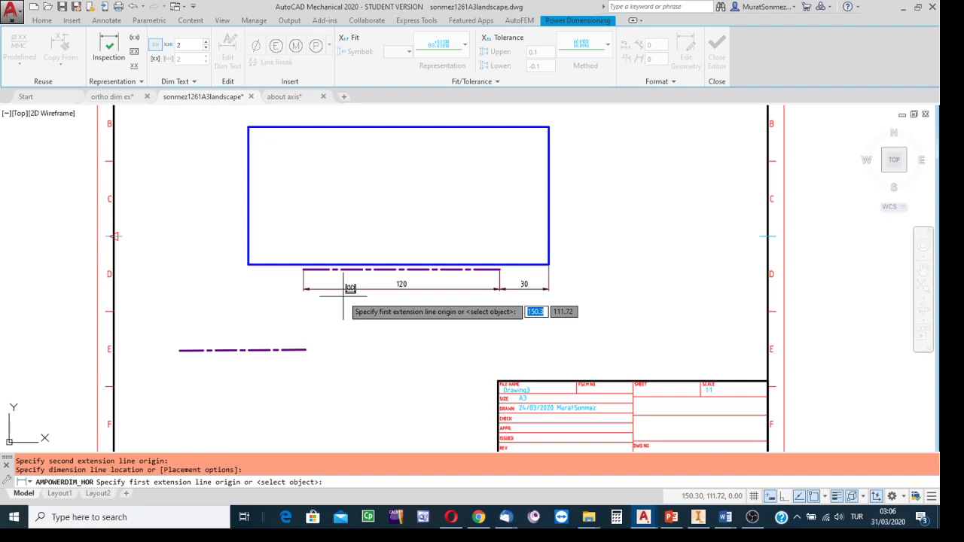
key(Escape)
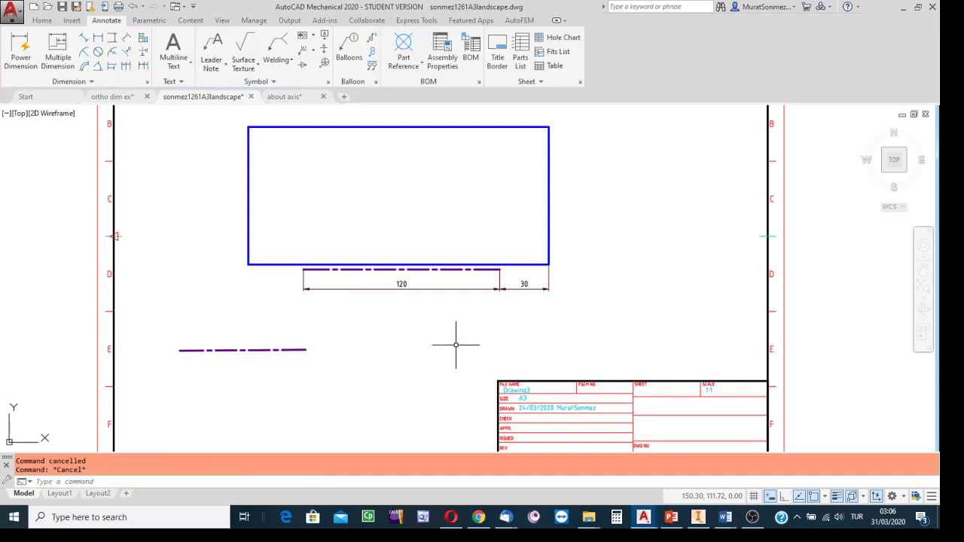
scroll(560, 319, up, 1)
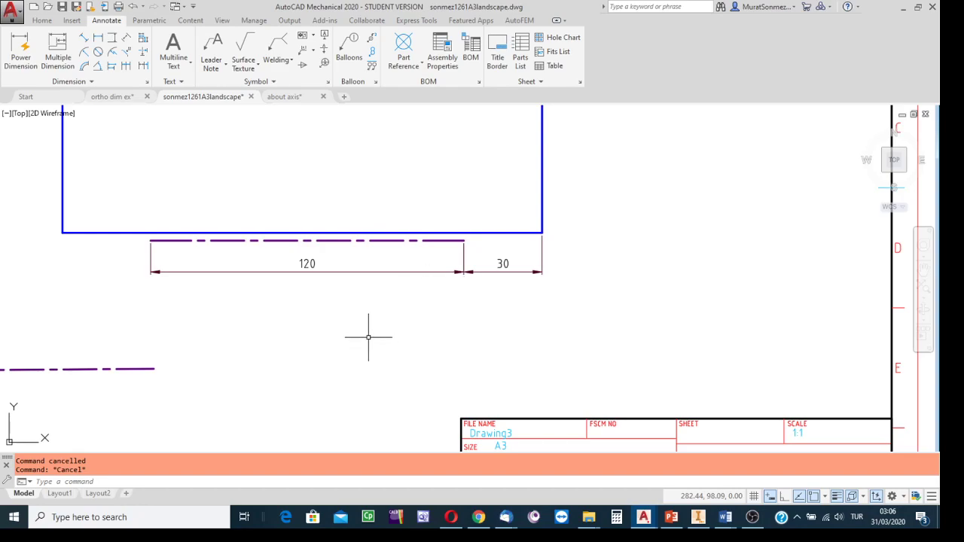
scroll(291, 366, up, 2)
scroll(291, 370, down, 5)
mouse_move(291, 370)
middle_down()
mouse_move(357, 308)
mouse_move(372, 331)
middle_up()
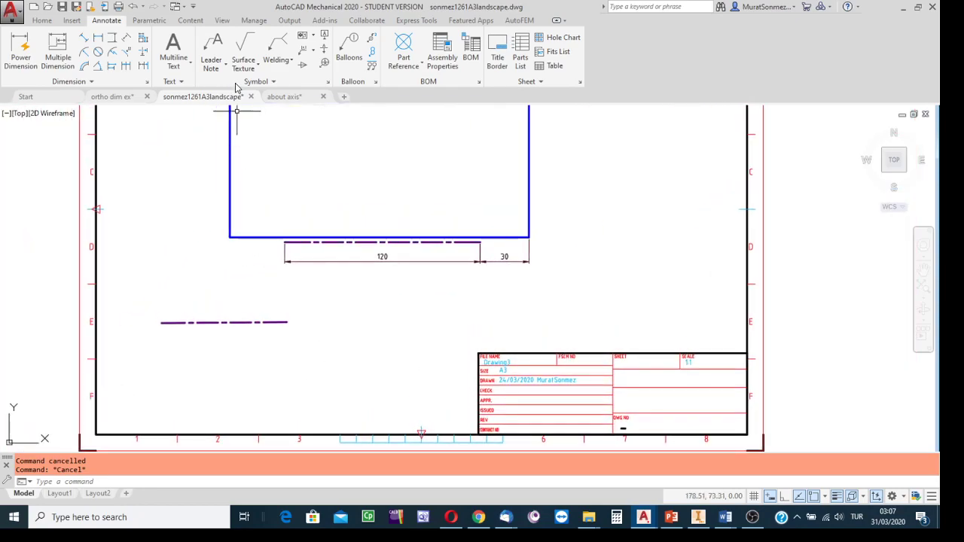
click(37, 21)
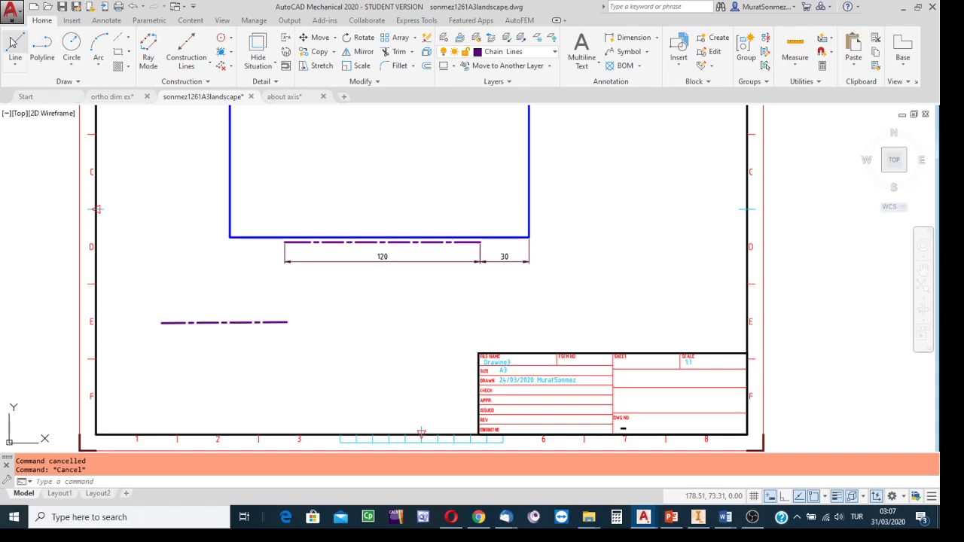
click(599, 67)
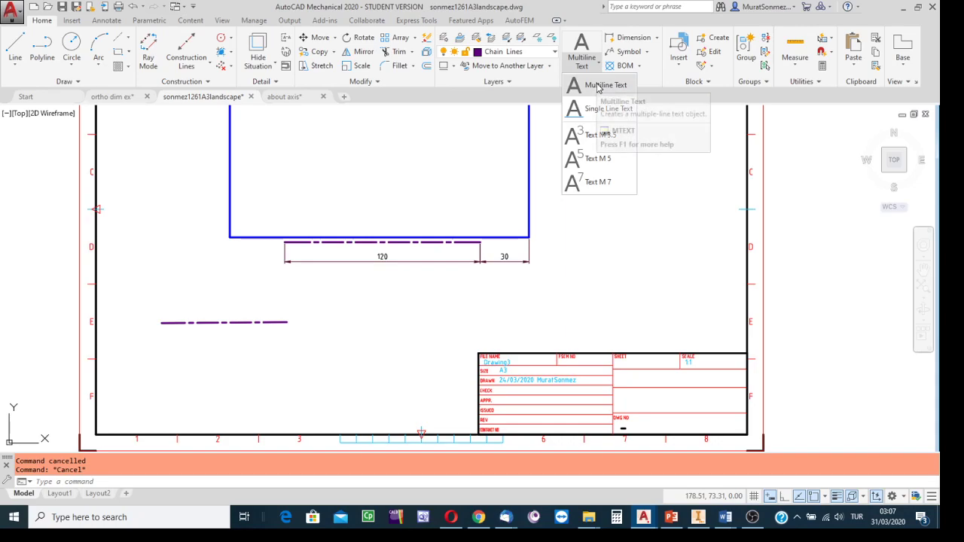
click(699, 155)
key(Escape)
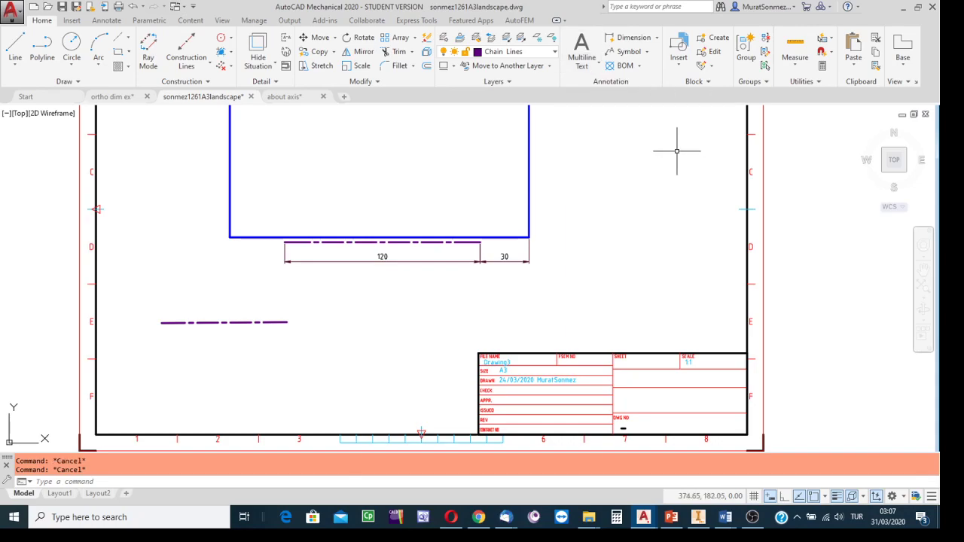
Step: Make Text2 the current layer and, with object snap off, place a multiline text box just beyond the lower chain line's right end
click(555, 52)
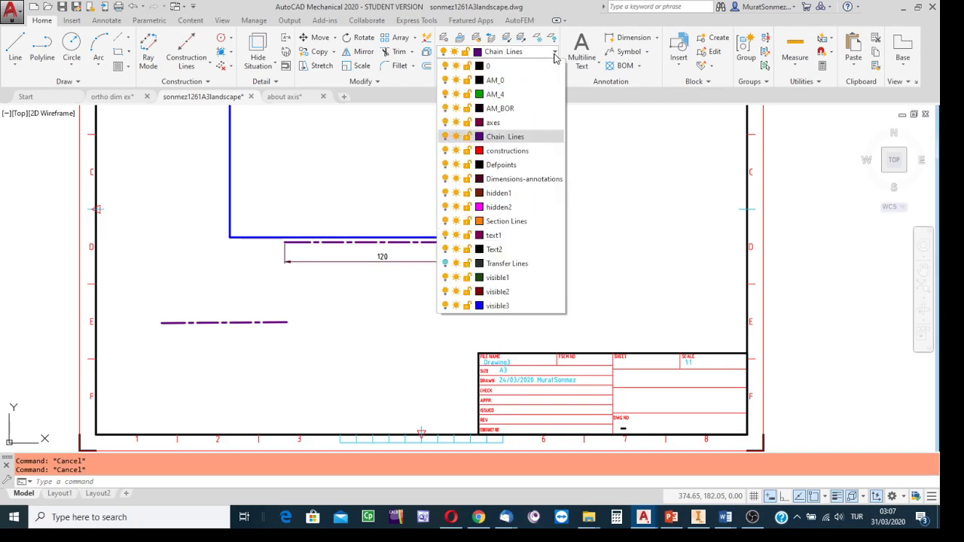
click(494, 250)
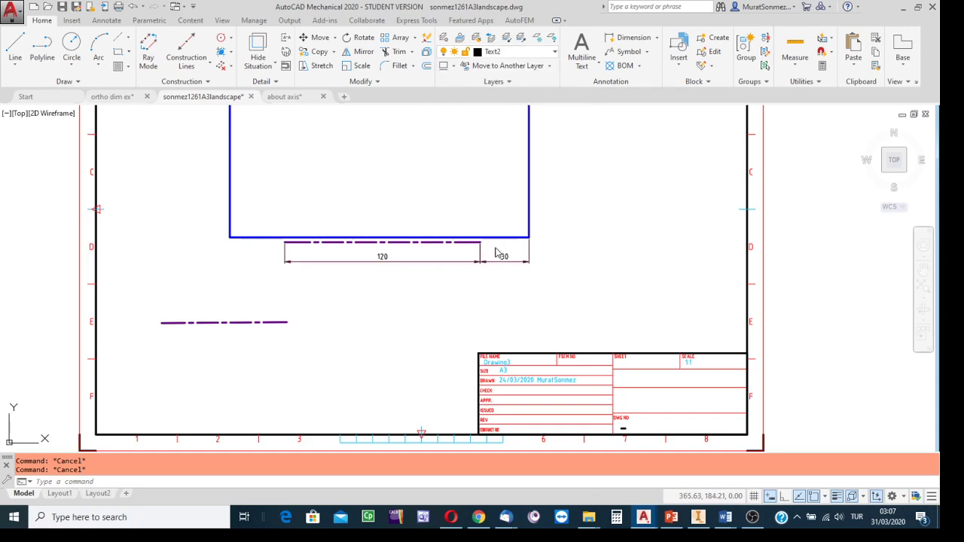
click(600, 67)
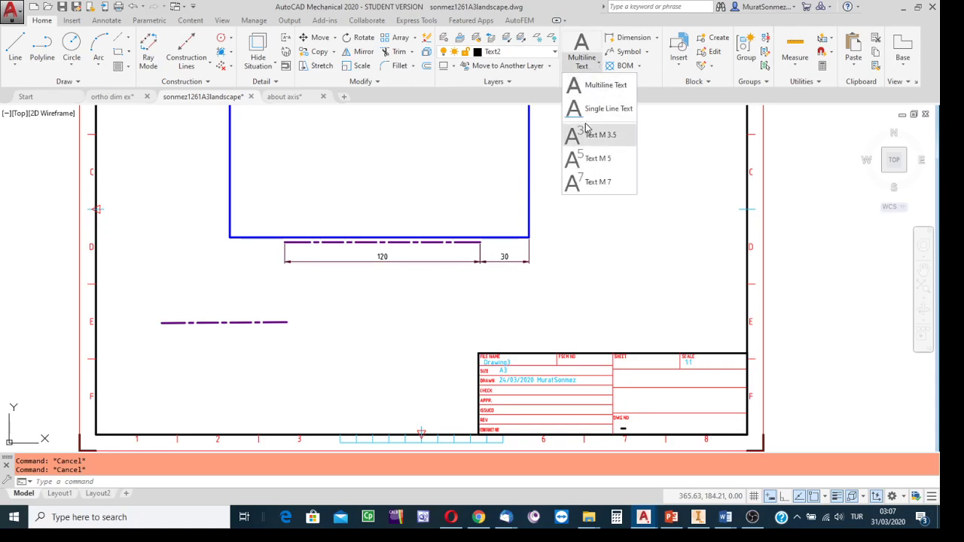
click(595, 89)
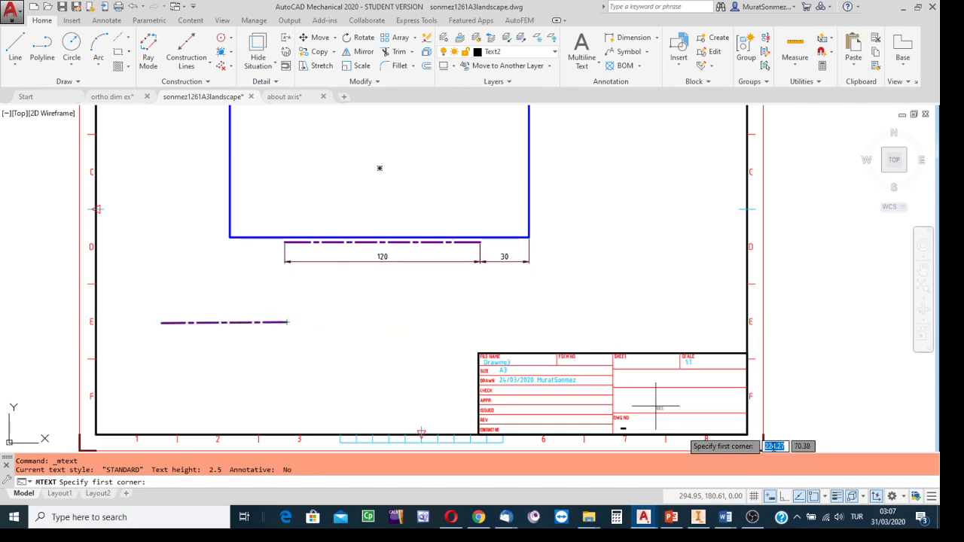
click(813, 499)
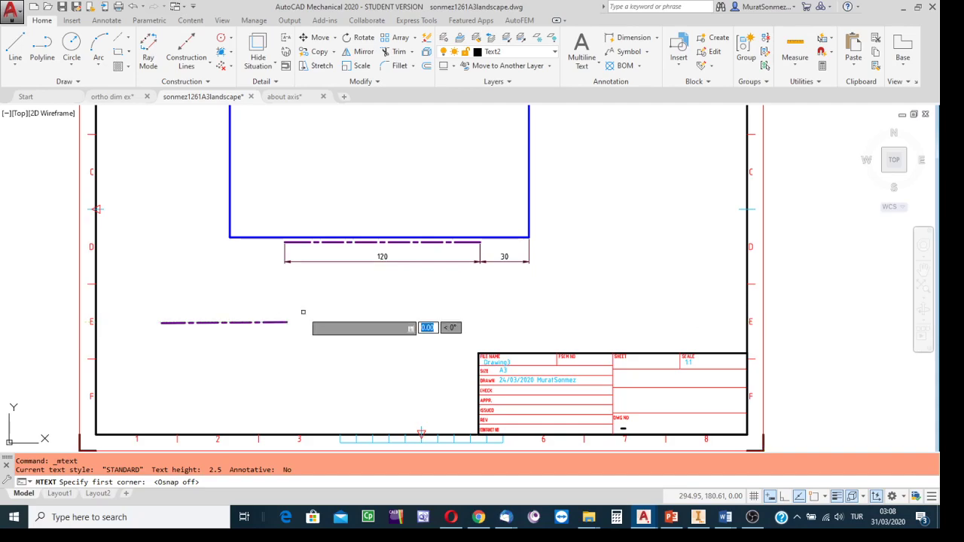
click(303, 312)
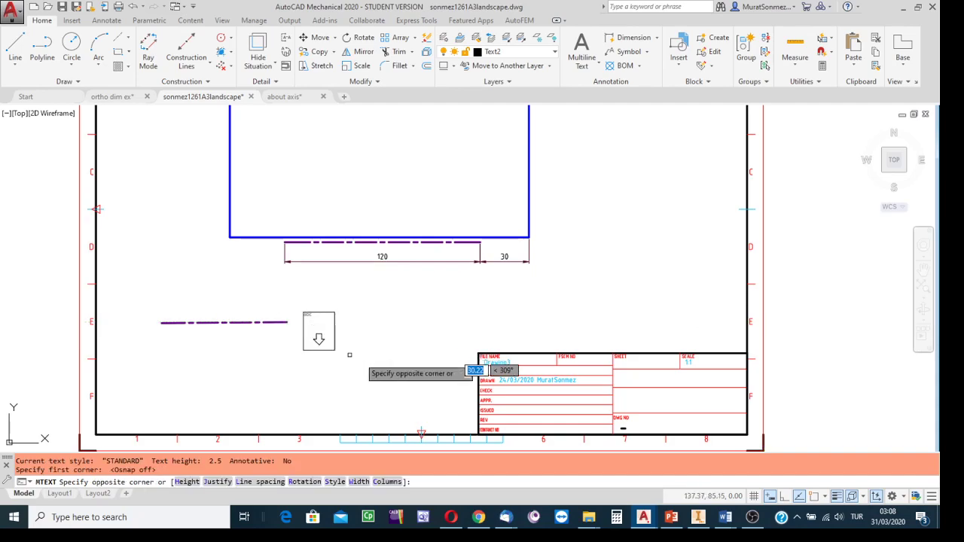
click(423, 384)
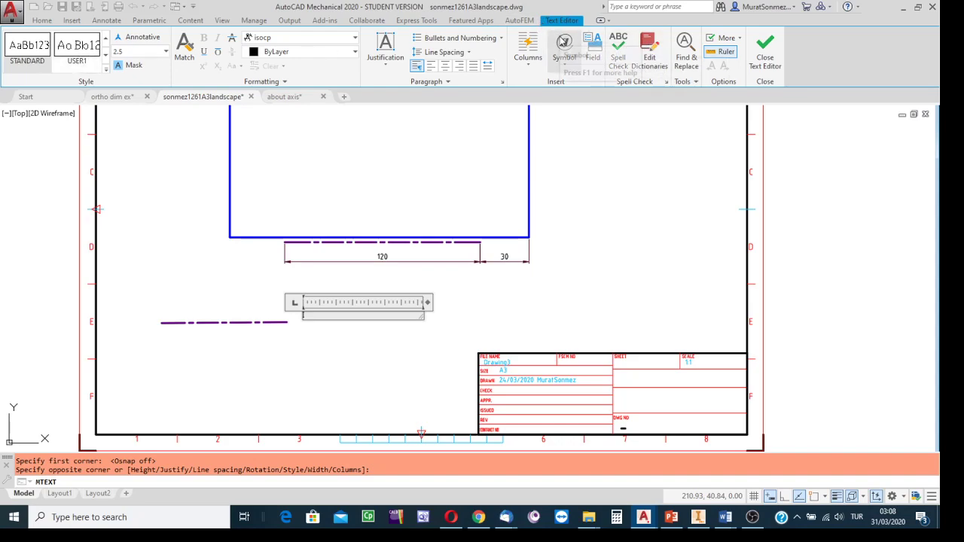
Step: Set the note's text height to 5 and its font to Arial
click(167, 51)
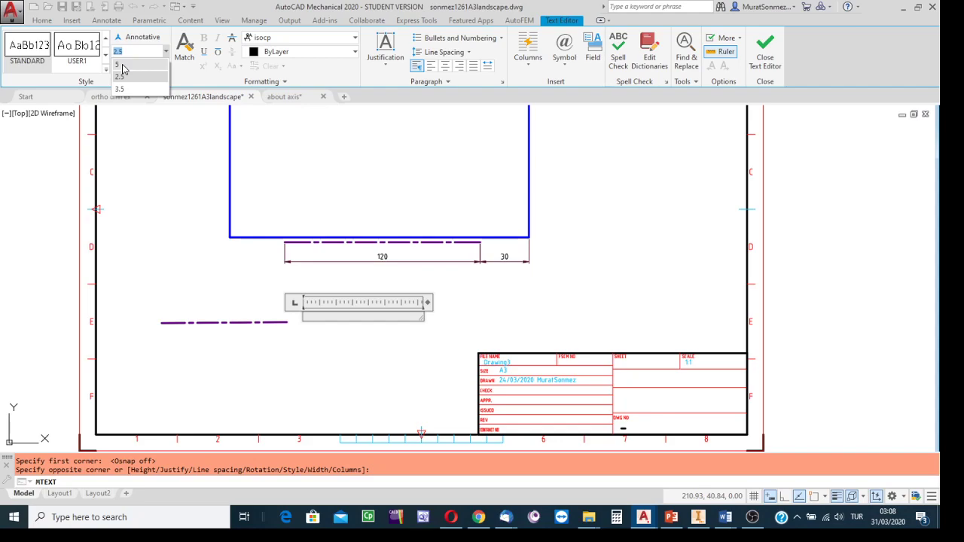
drag(134, 52, 97, 53)
text(s)
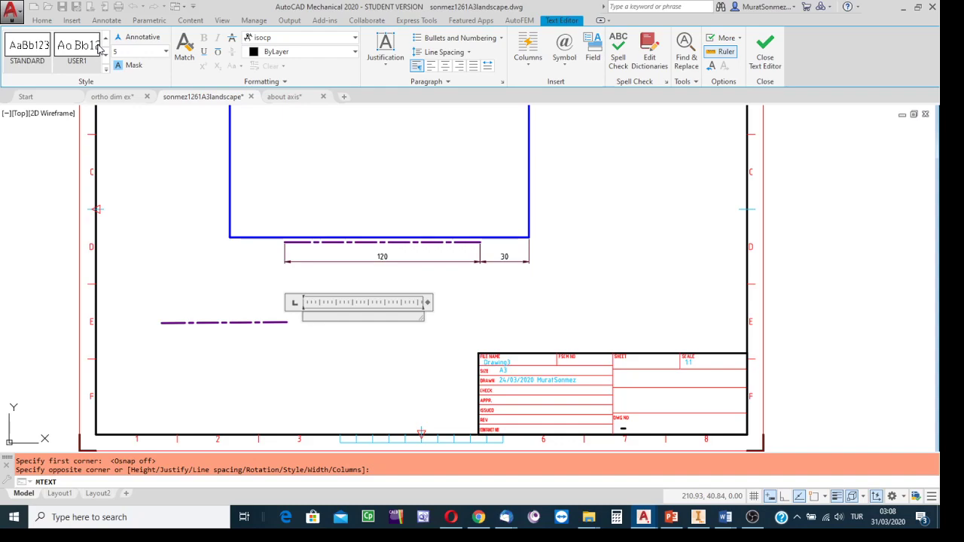
click(354, 40)
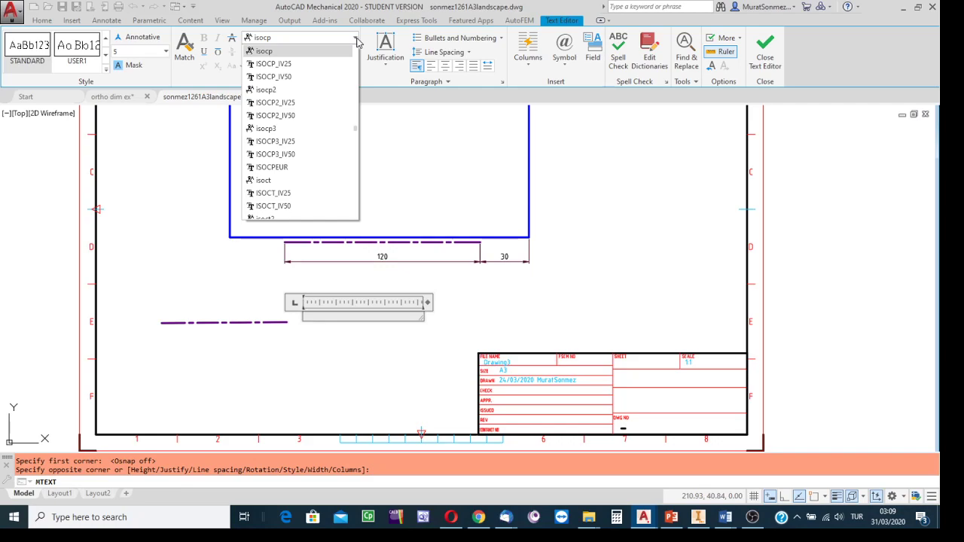
scroll(357, 42, up, 15)
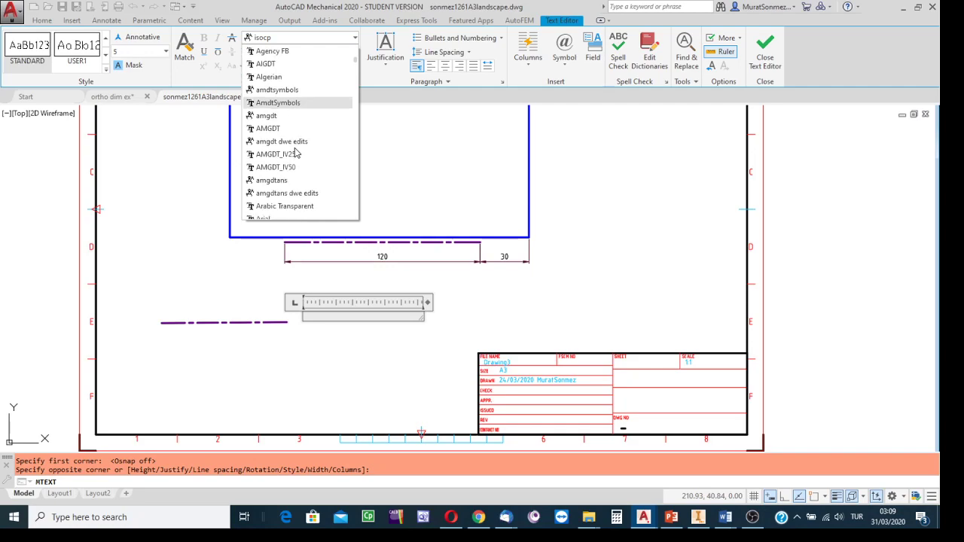
scroll(294, 154, down, 1)
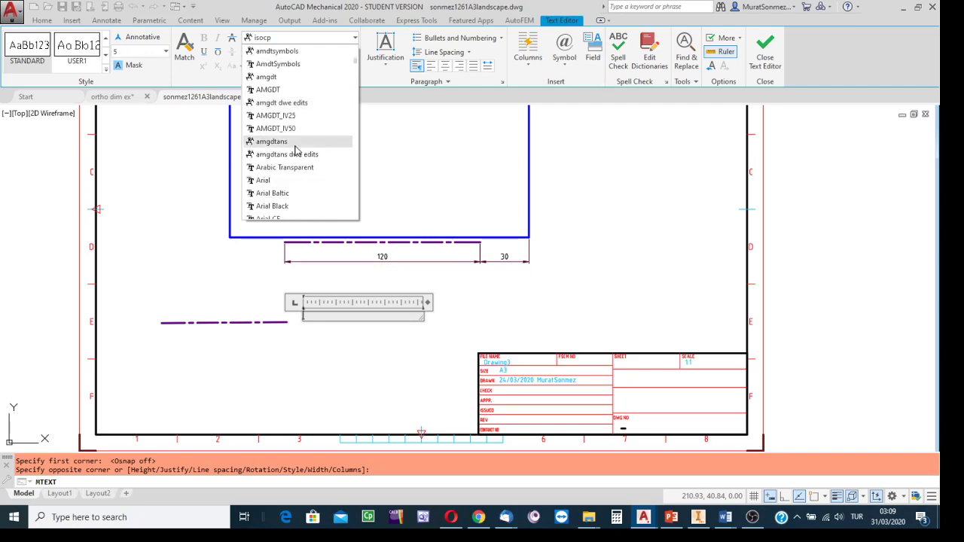
click(272, 182)
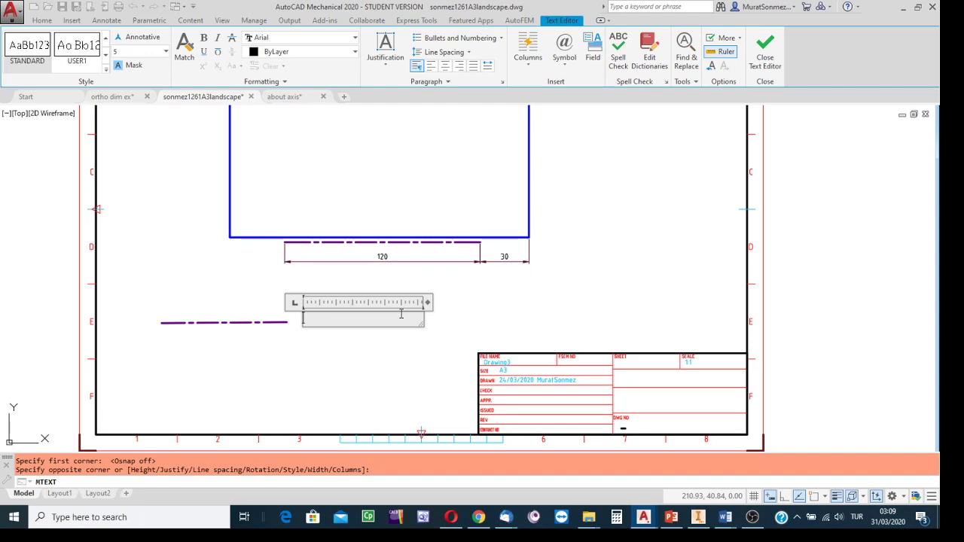
Step: Enter "Surface Hardened" as the first line of the note
text(Surface Hardened)
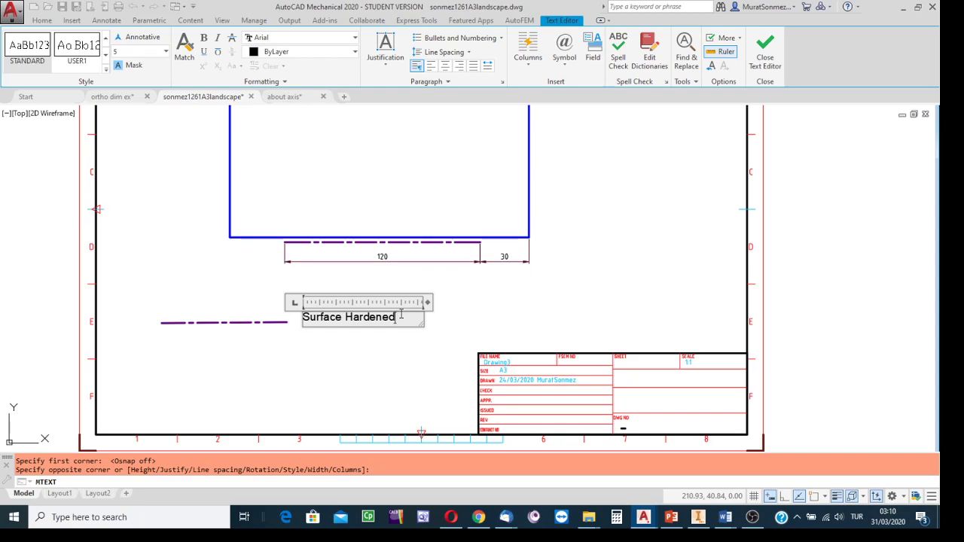
key(Return)
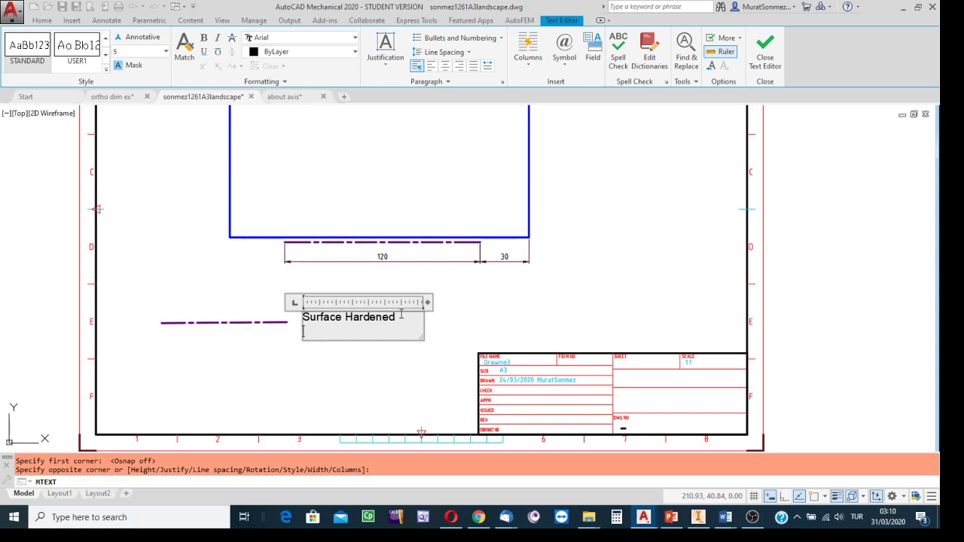
Step: Add the lines "RC=50" and "t=1mm" under the note's first line and finish the text
text(RC=50)
key(Return)
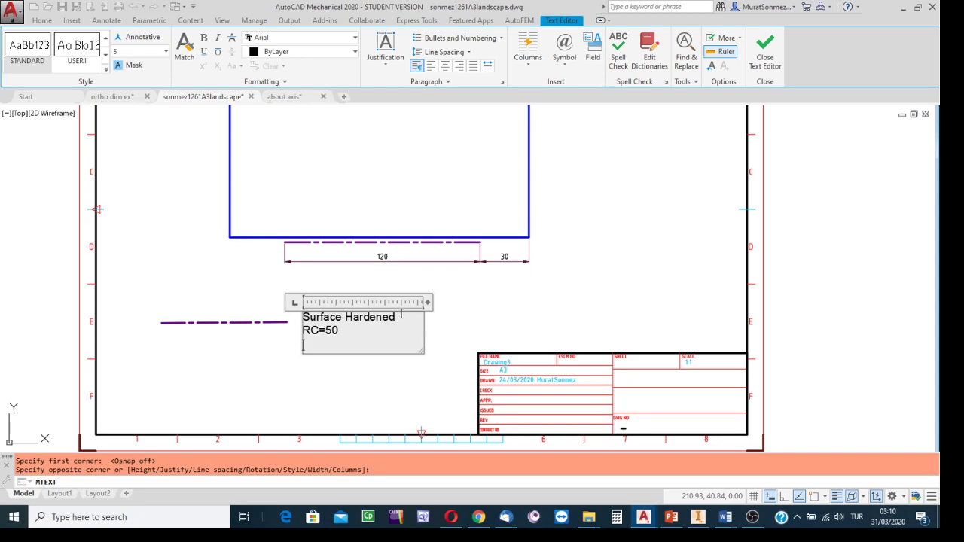
text(t=1mm)
click(766, 50)
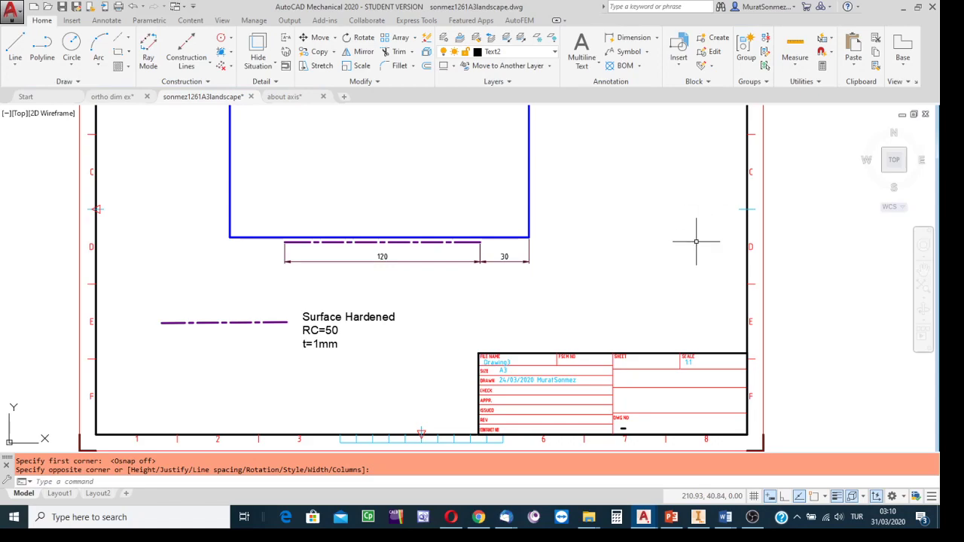
key(Escape)
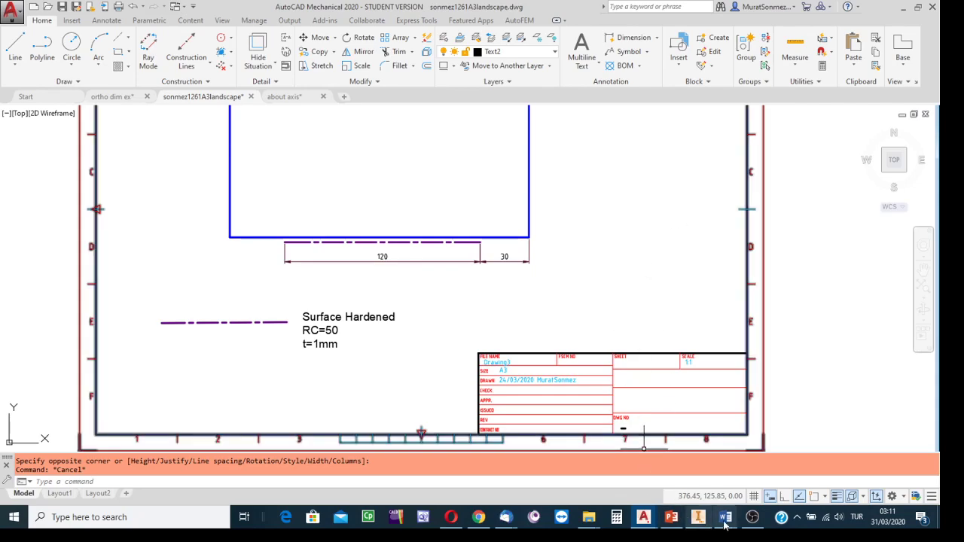
click(752, 518)
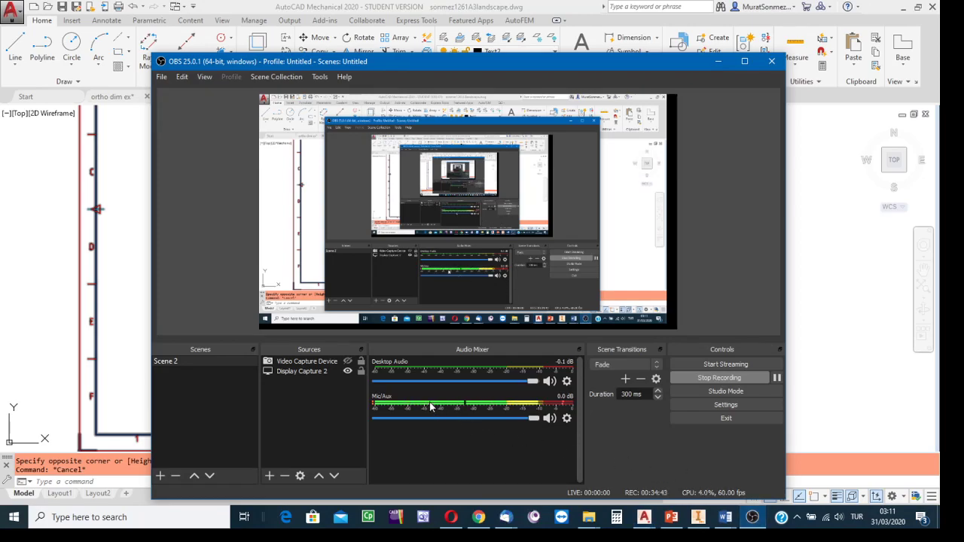